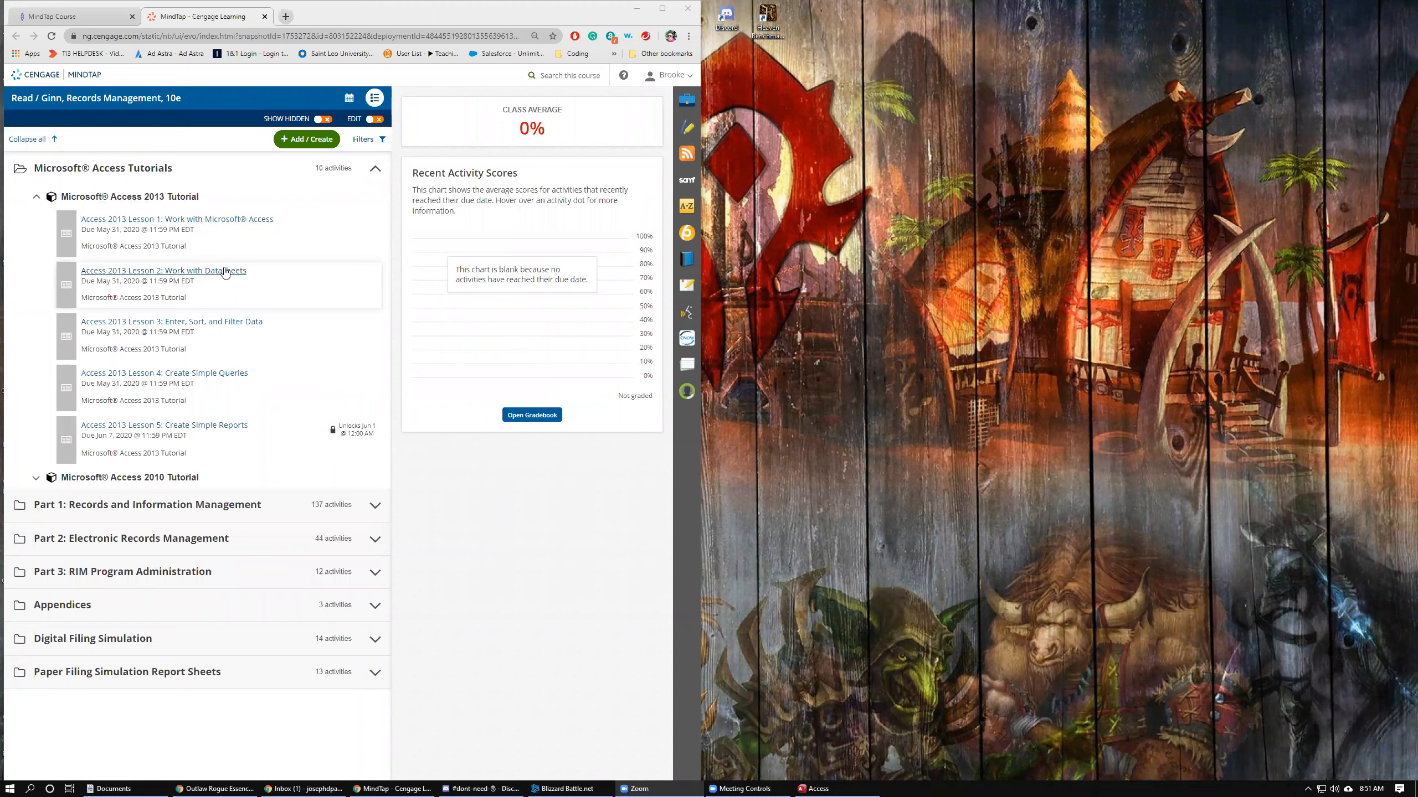
- Open the Access 2013 Lesson 2: Work with Datasheets activity and go back to its contents page
click(212, 277)
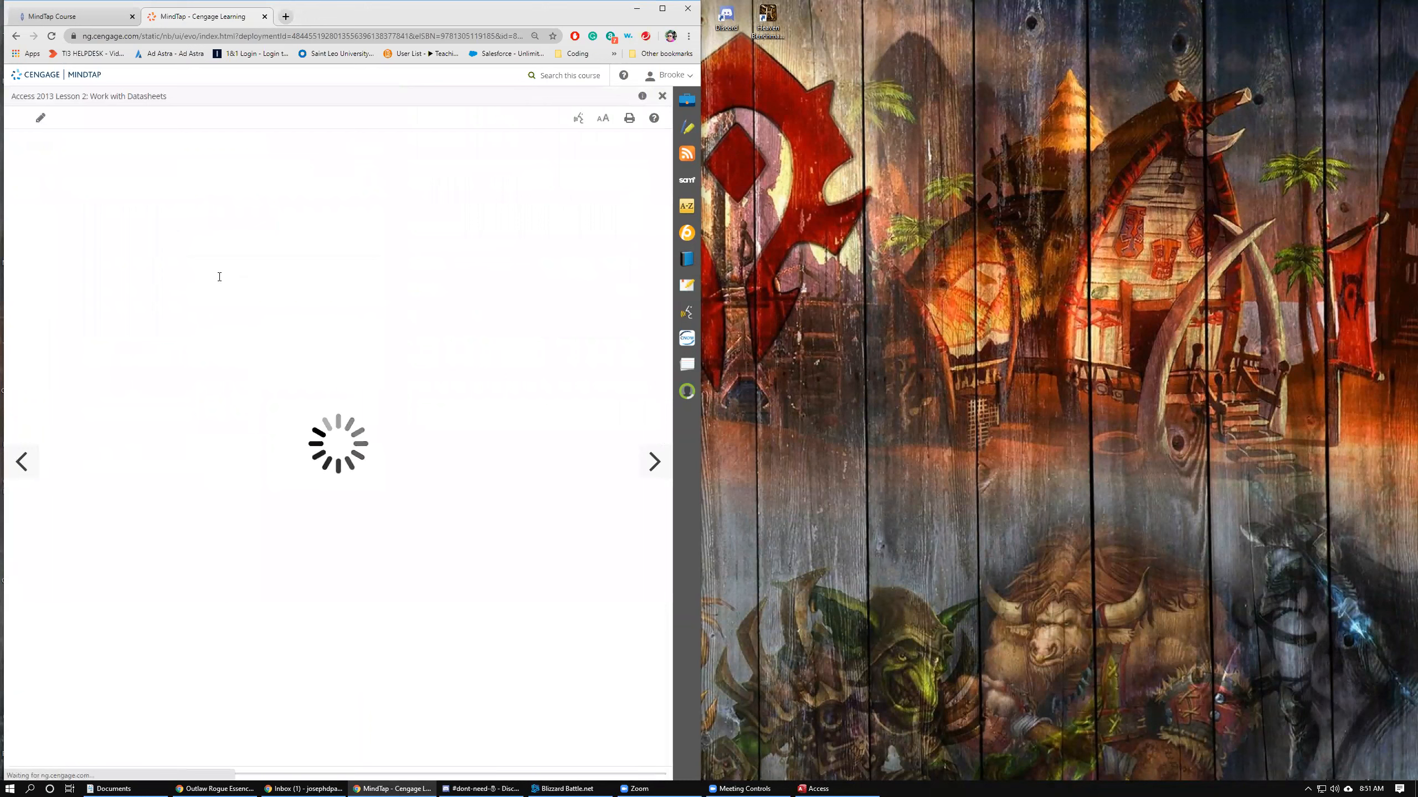
click(24, 462)
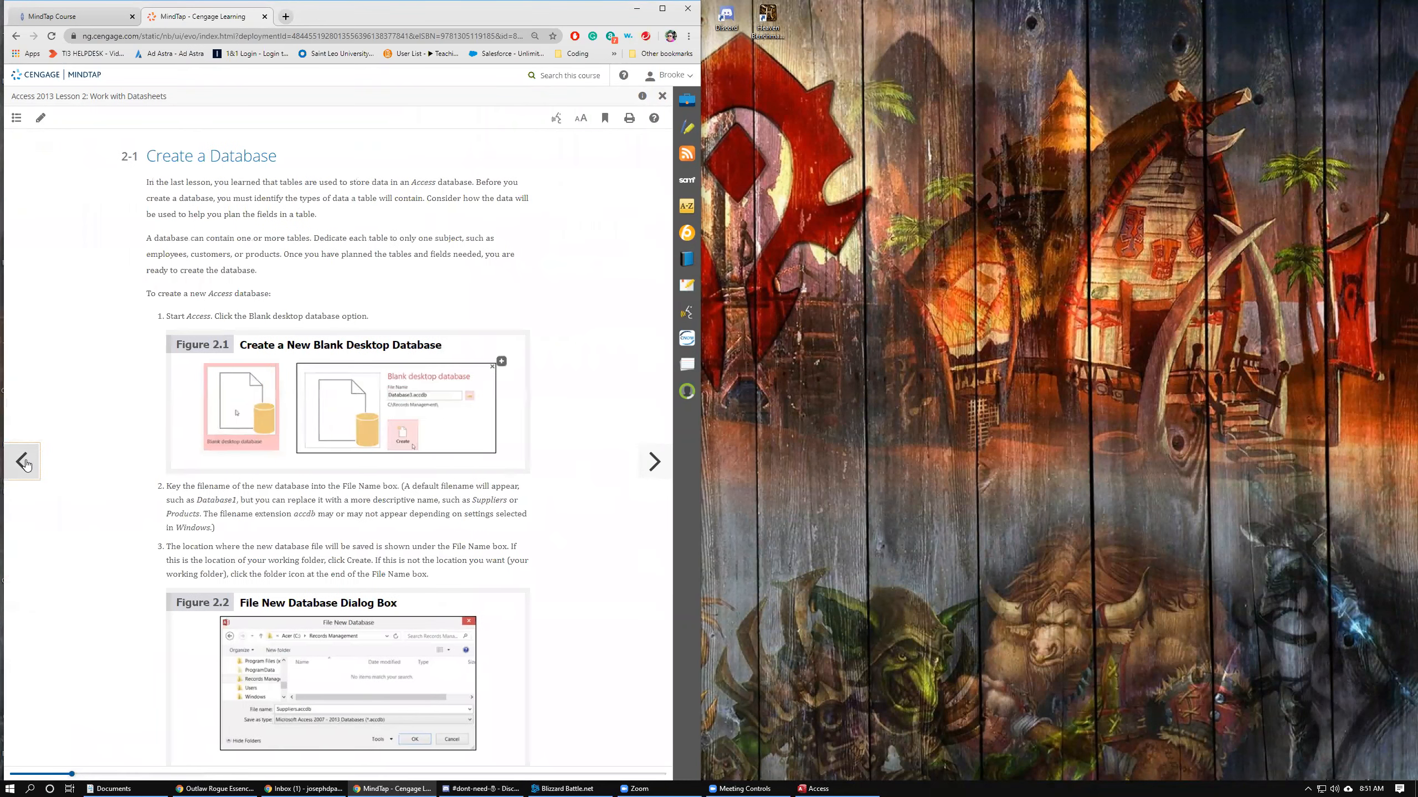
click(24, 463)
click(24, 463)
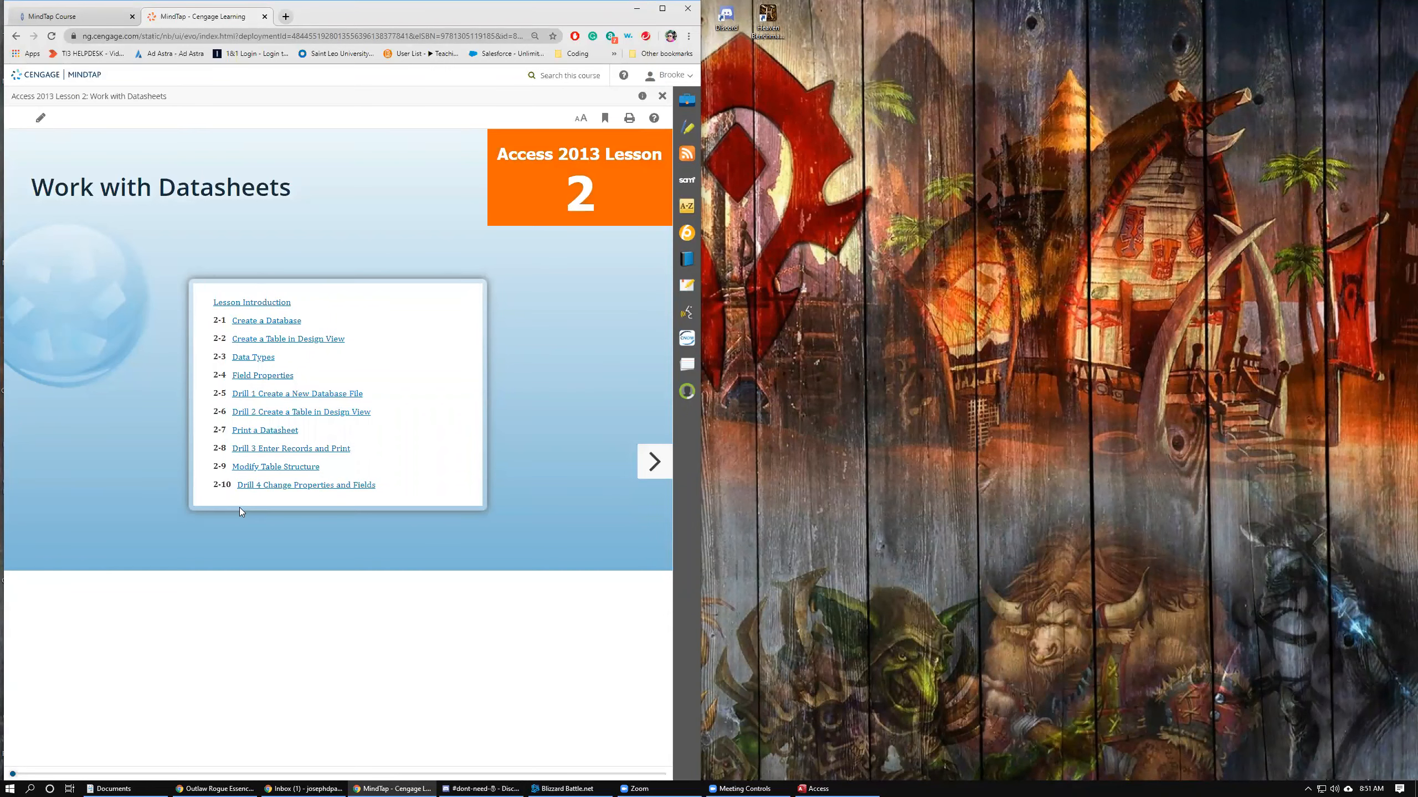
- Page through the lesson introduction and sections 2-1 to 2-4, reading up to the Drill 1 Create a New Database File instructions
click(641, 468)
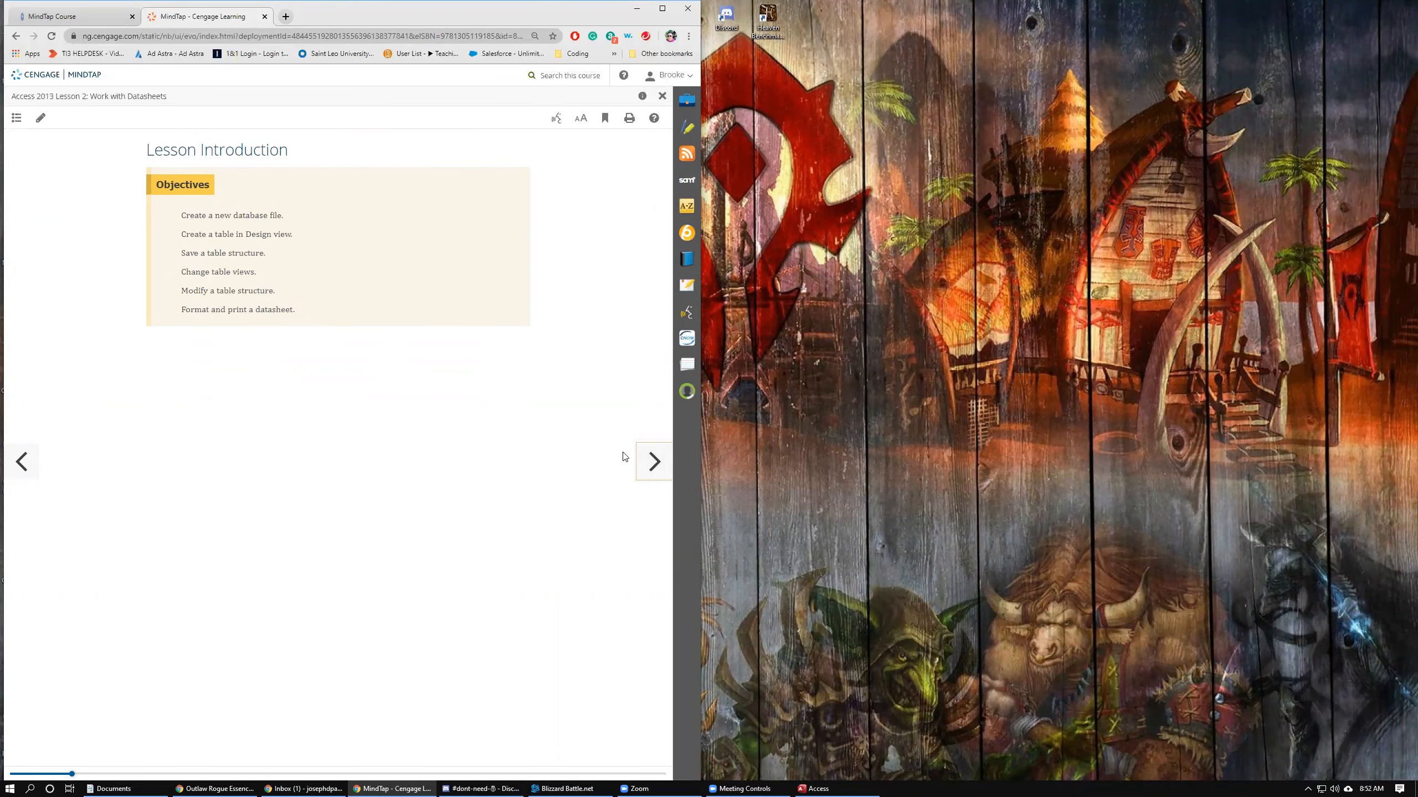
click(651, 468)
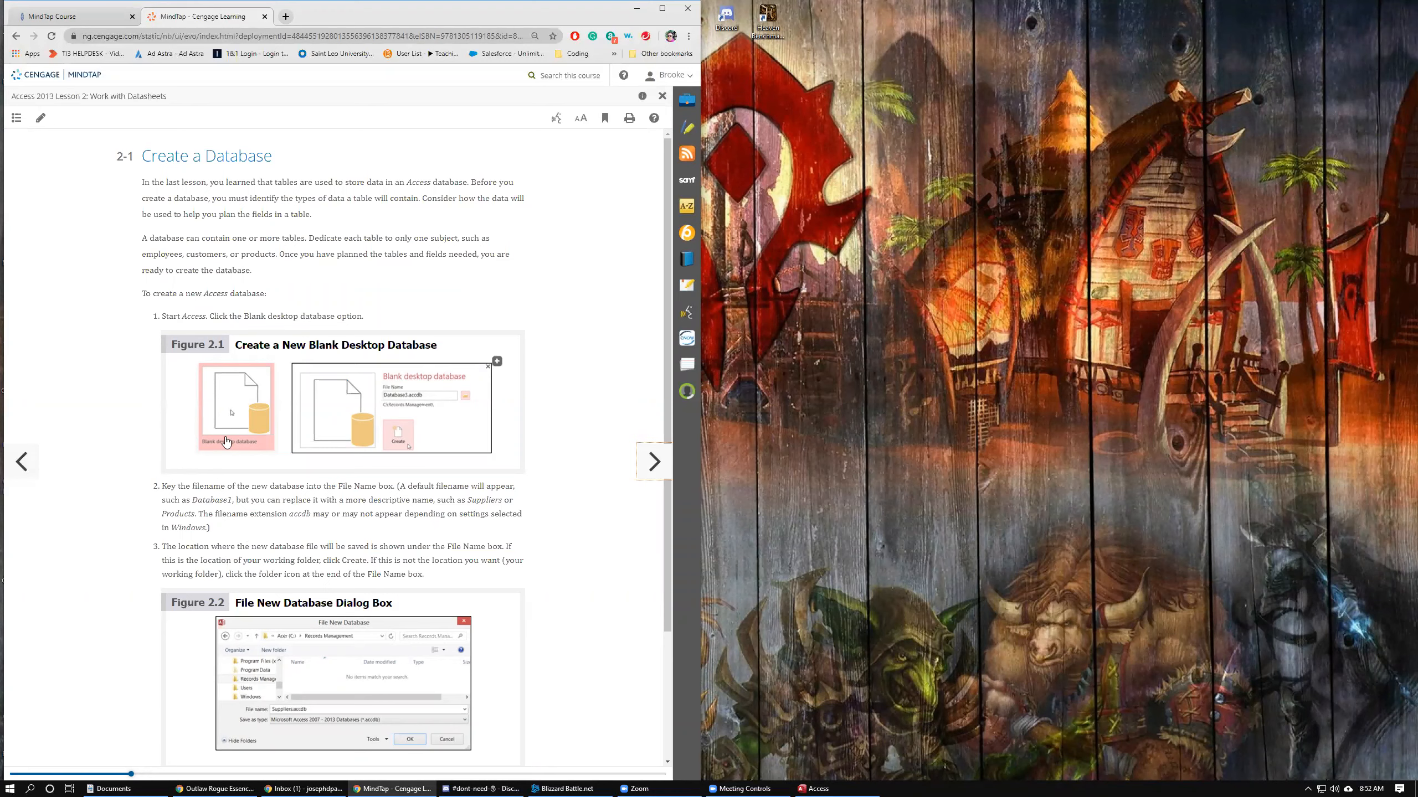
click(646, 462)
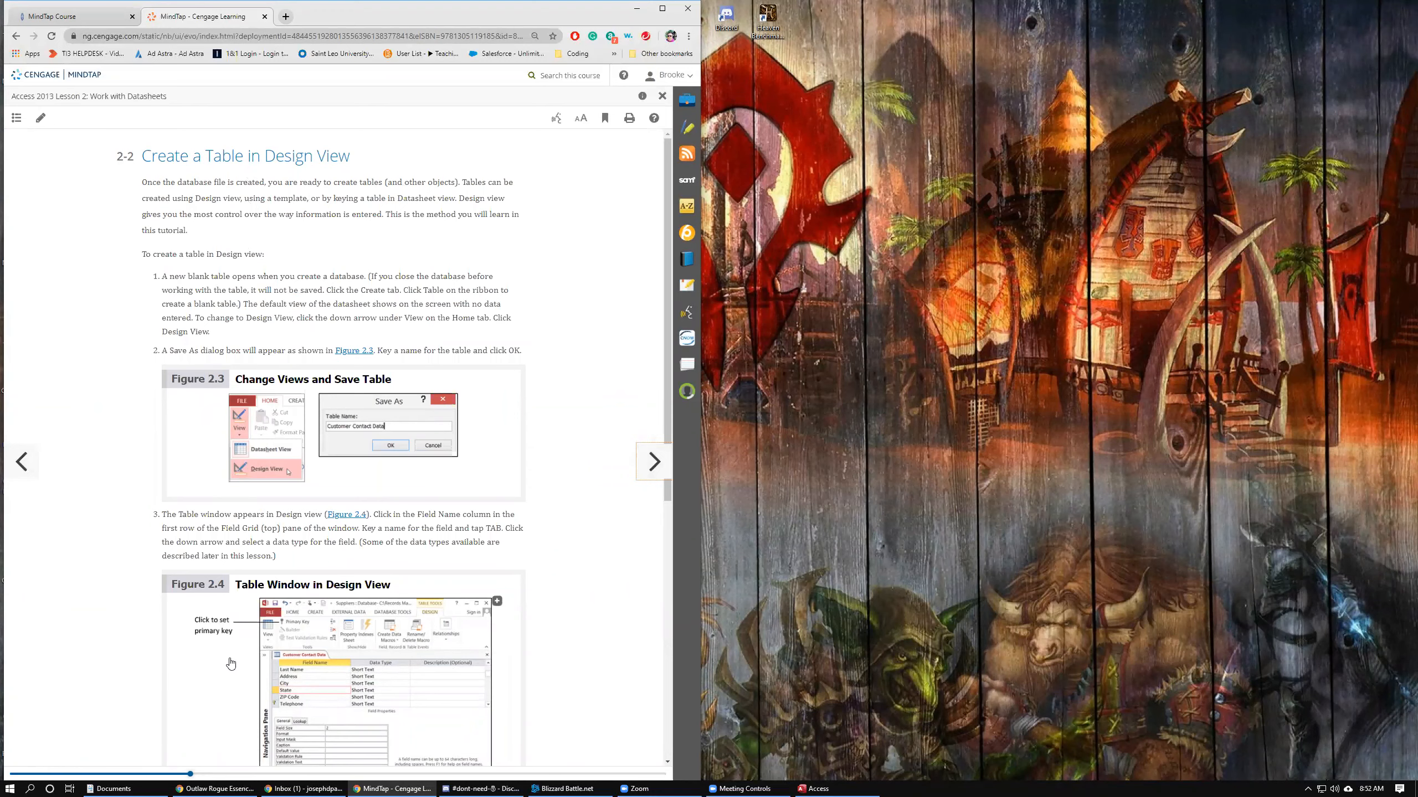
click(654, 462)
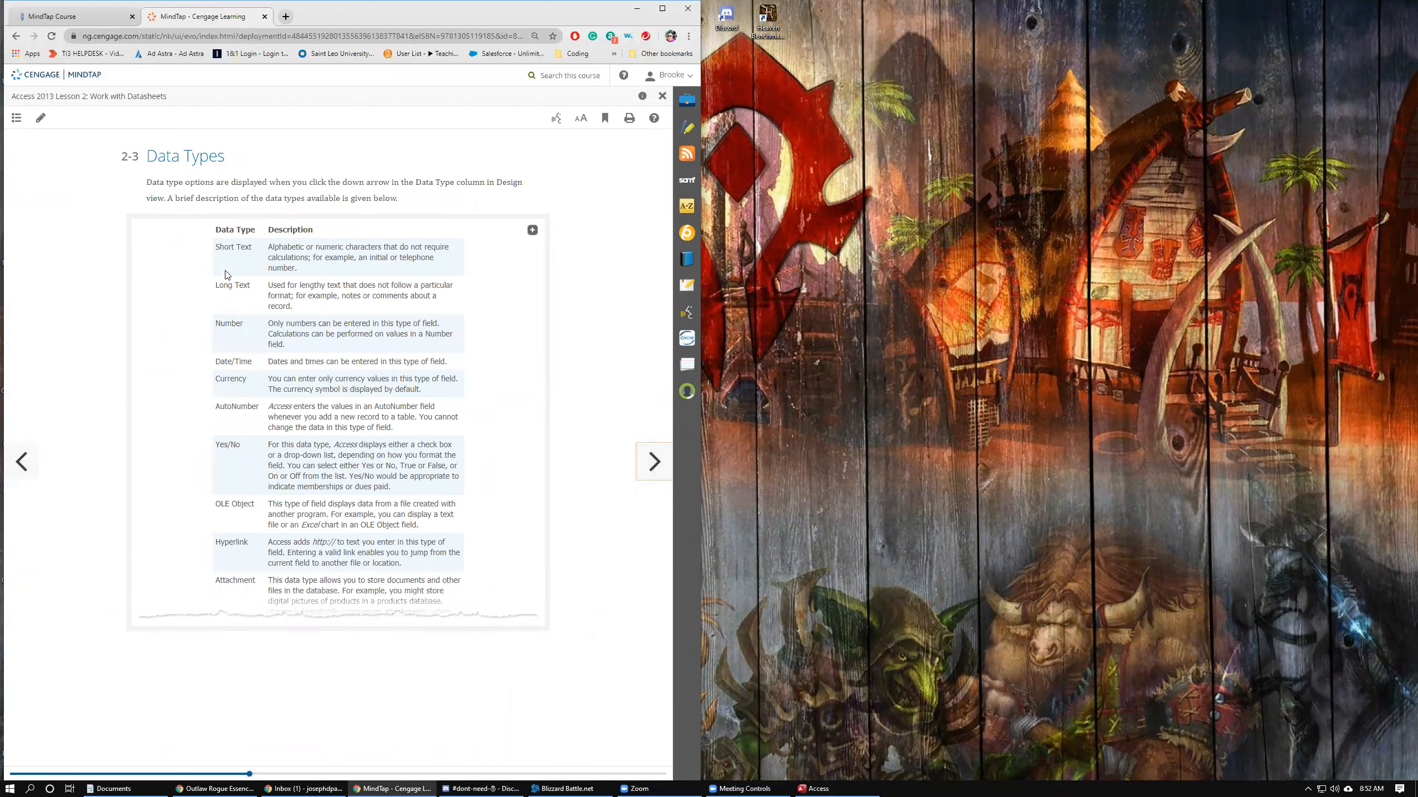
click(655, 468)
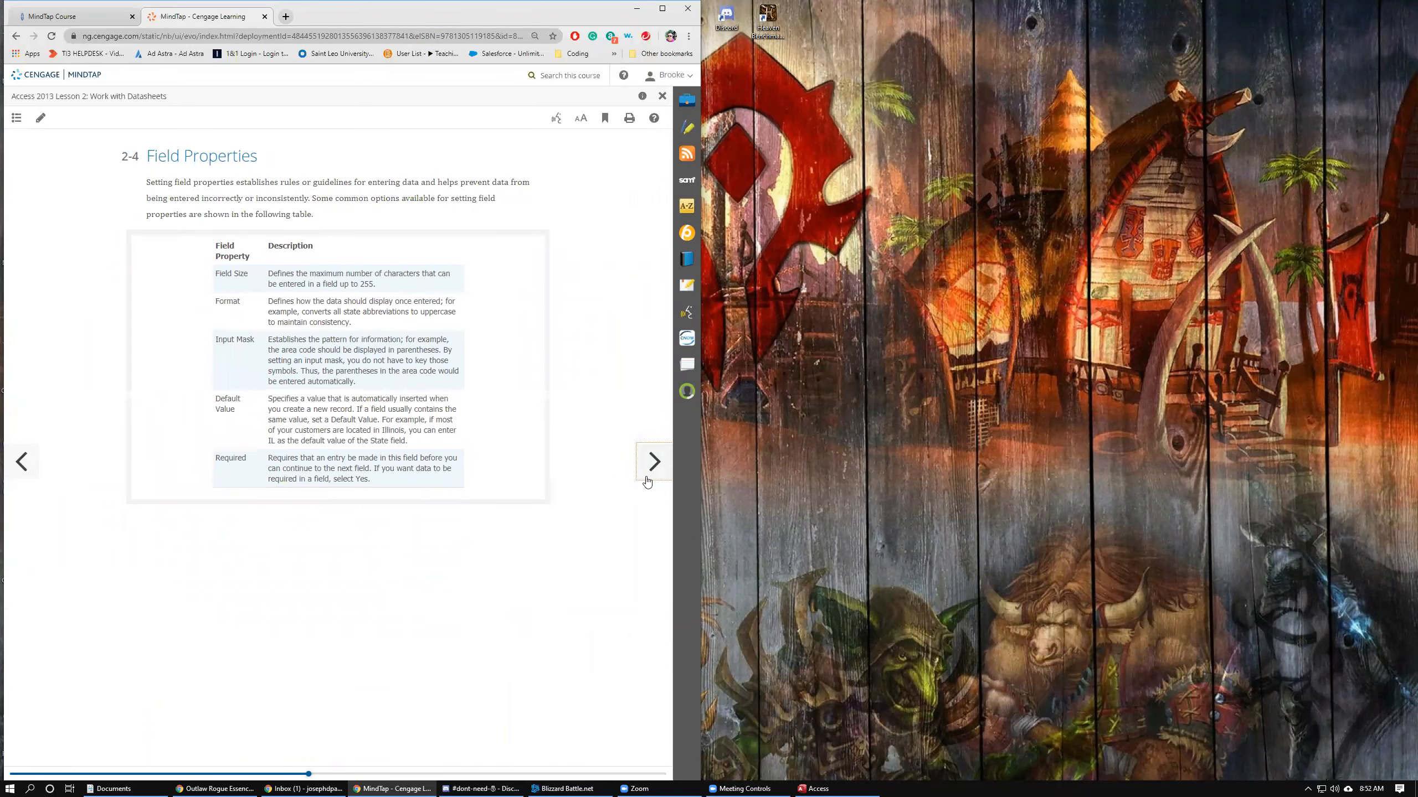
click(653, 462)
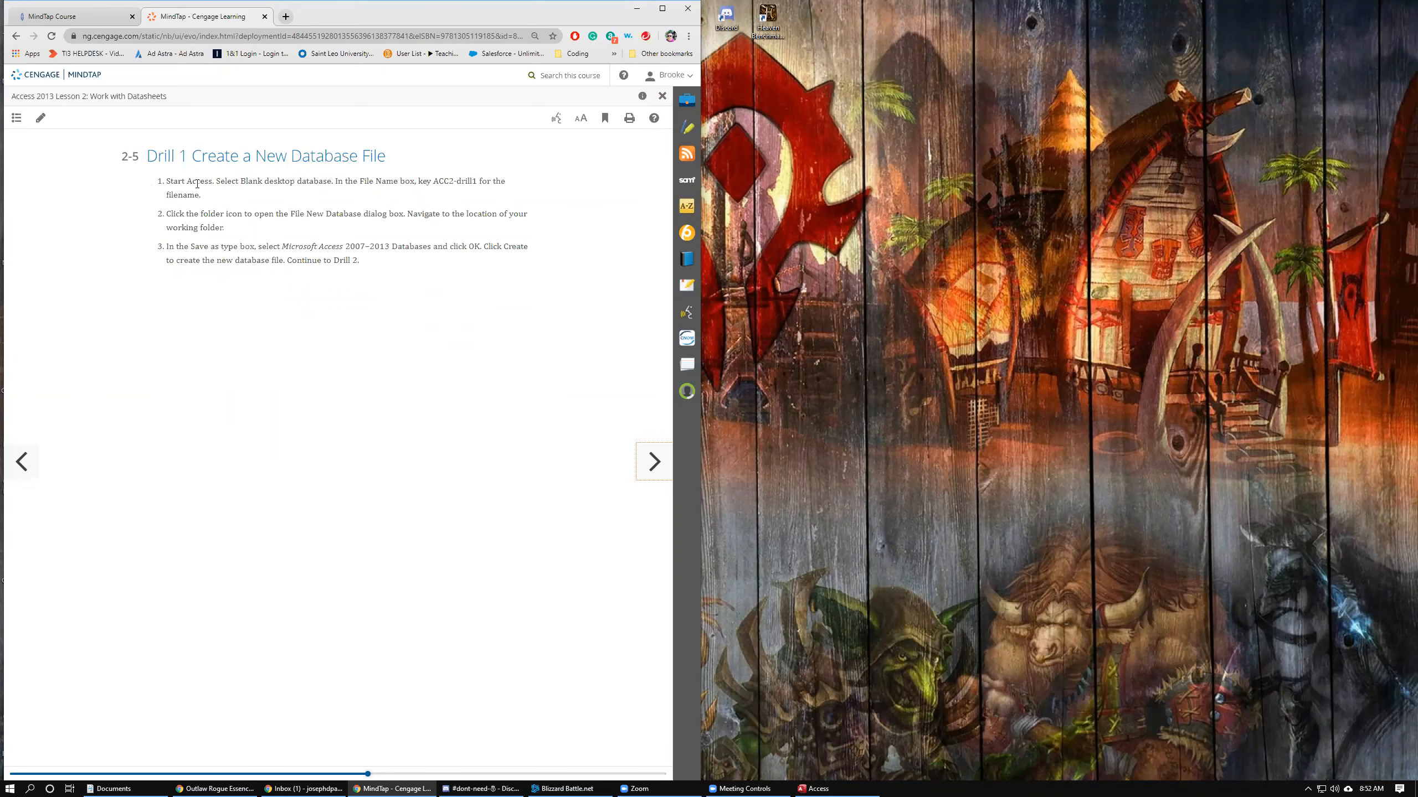
- Switch to Access and start a blank database, setting its file name to ACC2-drill1 followed by a hyphen and the student's surname
click(814, 788)
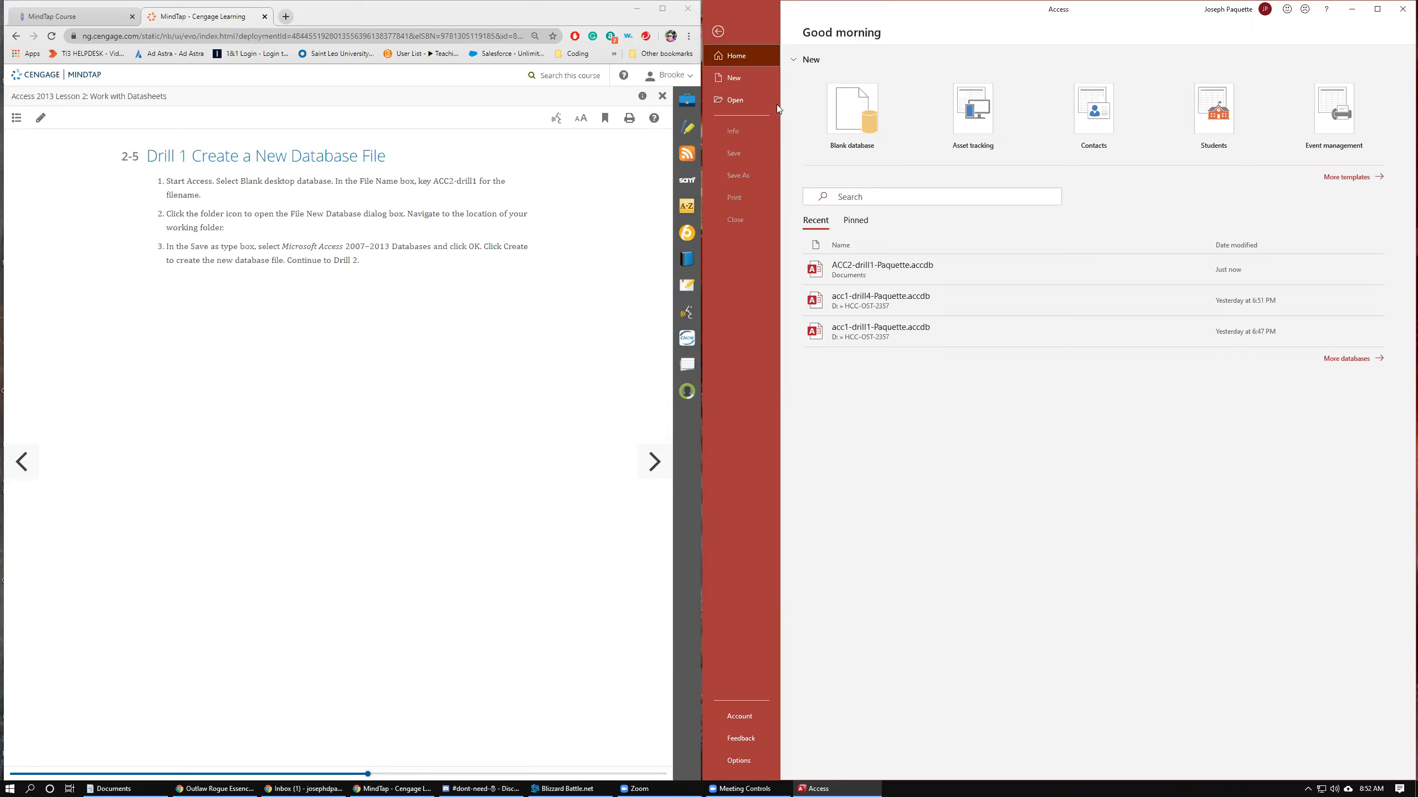
click(843, 111)
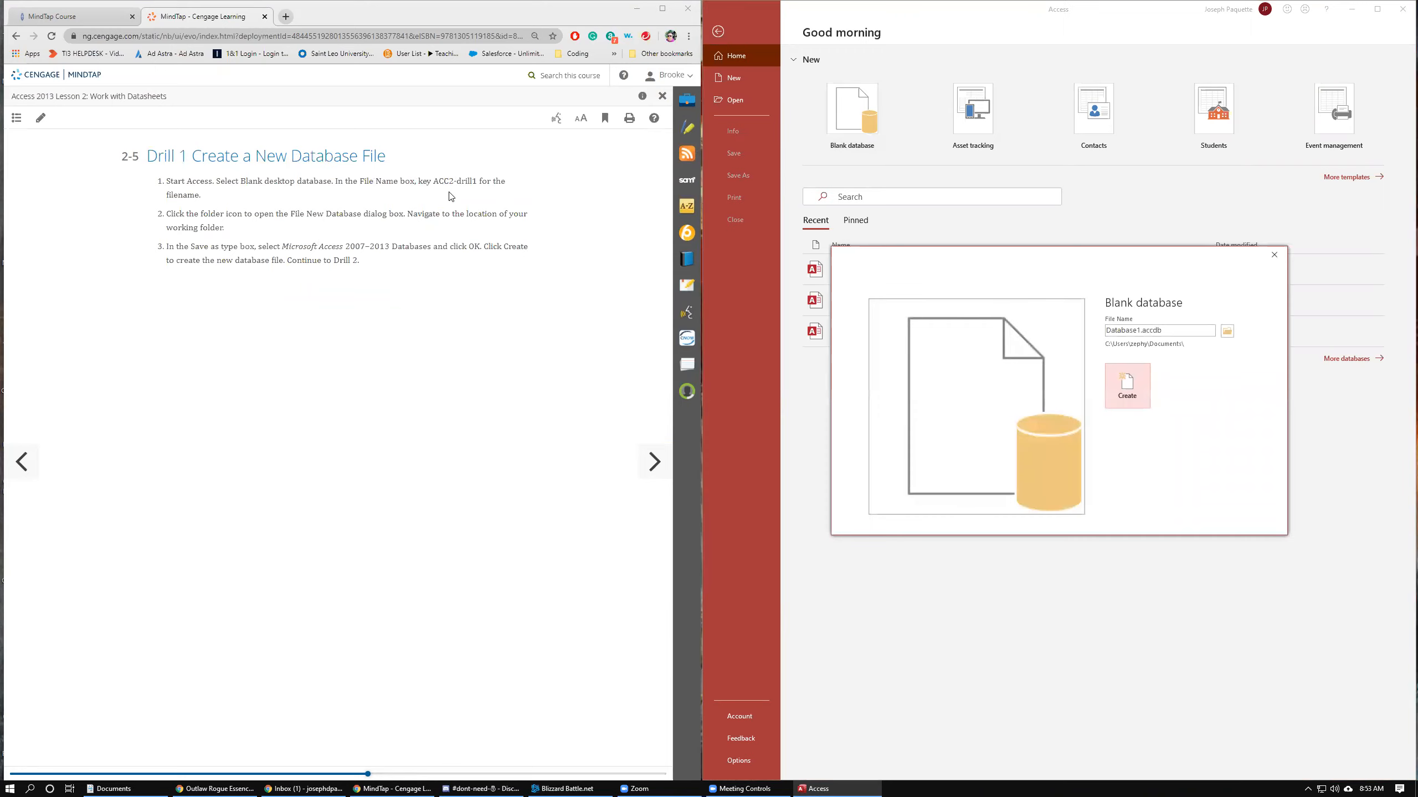
click(432, 184)
drag(435, 181, 475, 180)
key(ctrl+c)
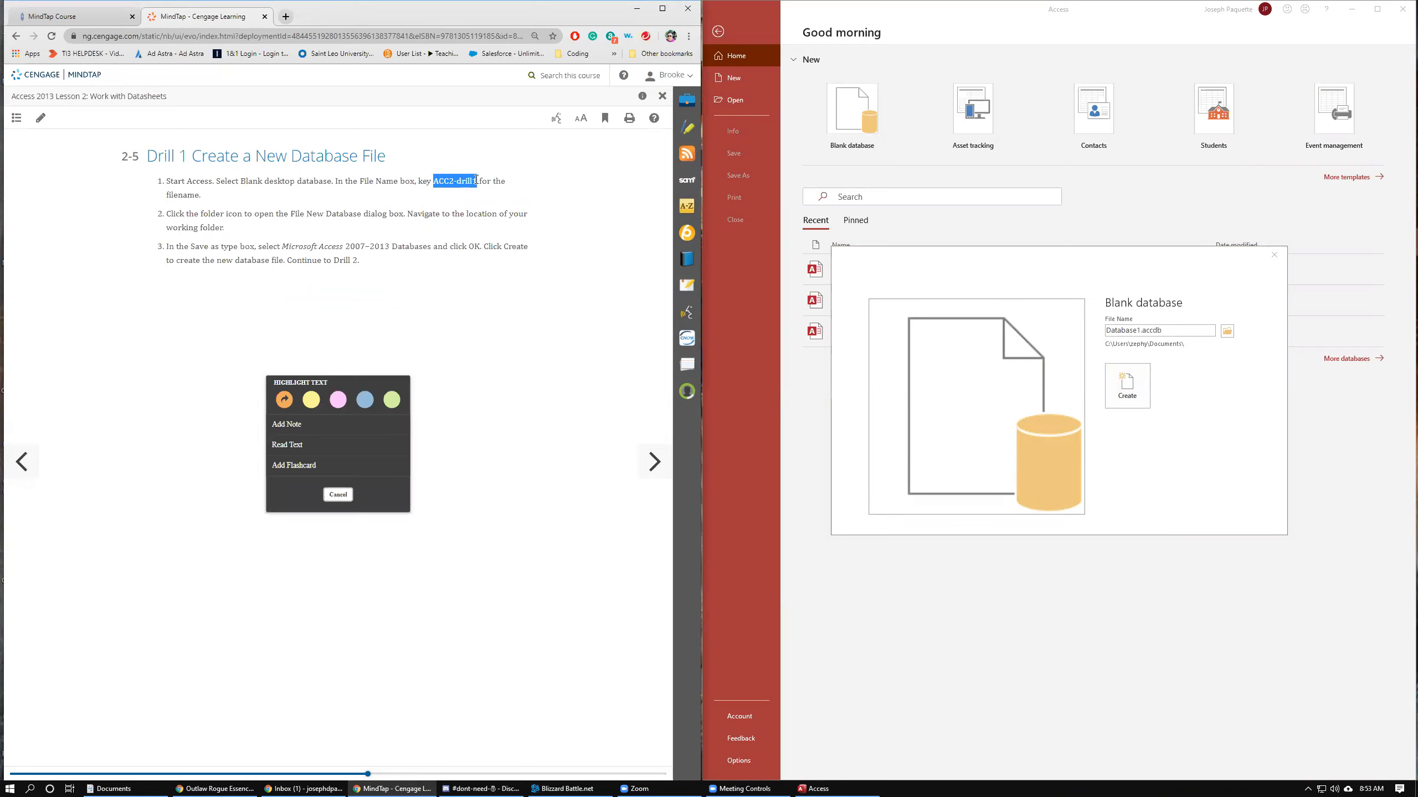
click(1116, 331)
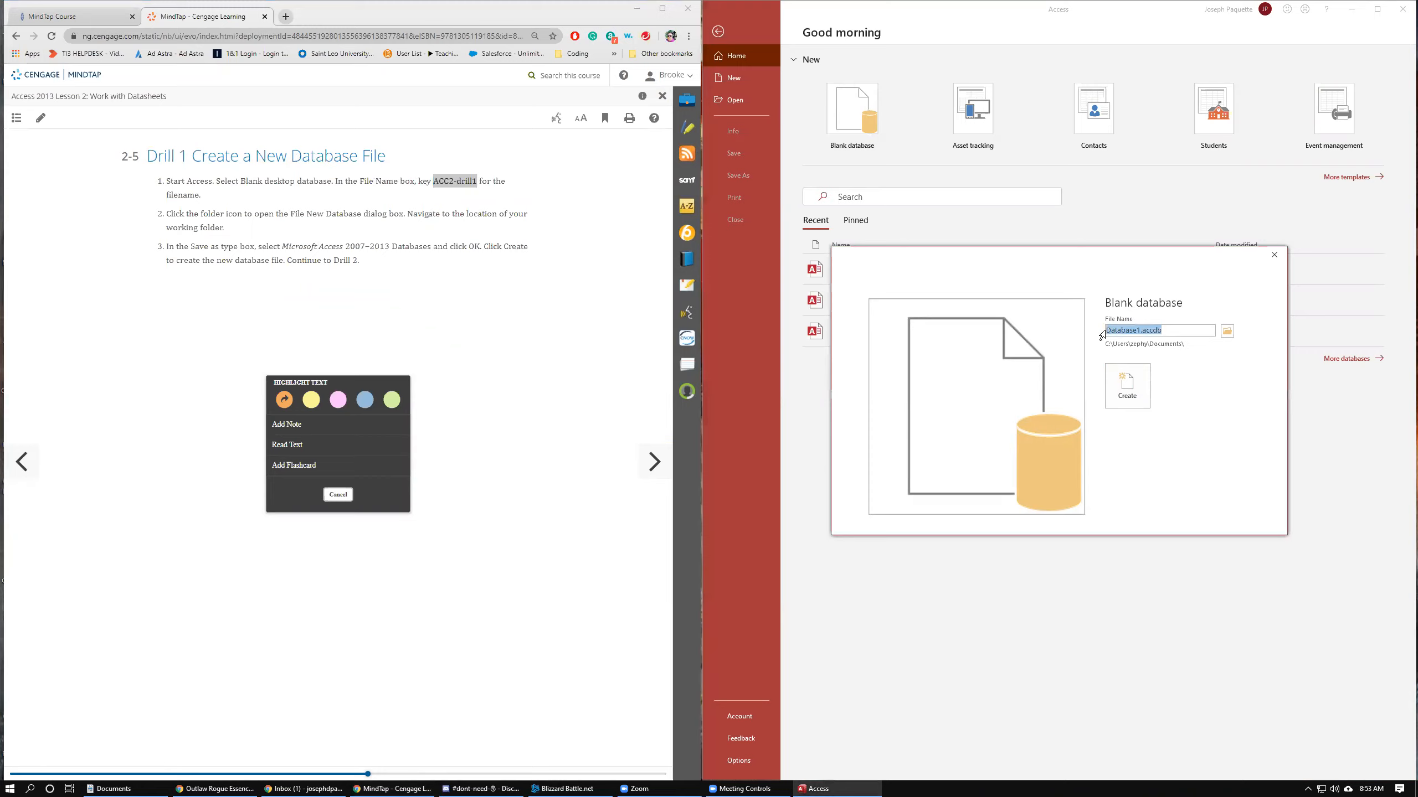
drag(1108, 330, 1142, 330)
key(ctrl+v)
text(-Paquette)
- Choose the HCC-OST-2357 folder on Local Disk (D:) as the save location and create the database
click(1230, 334)
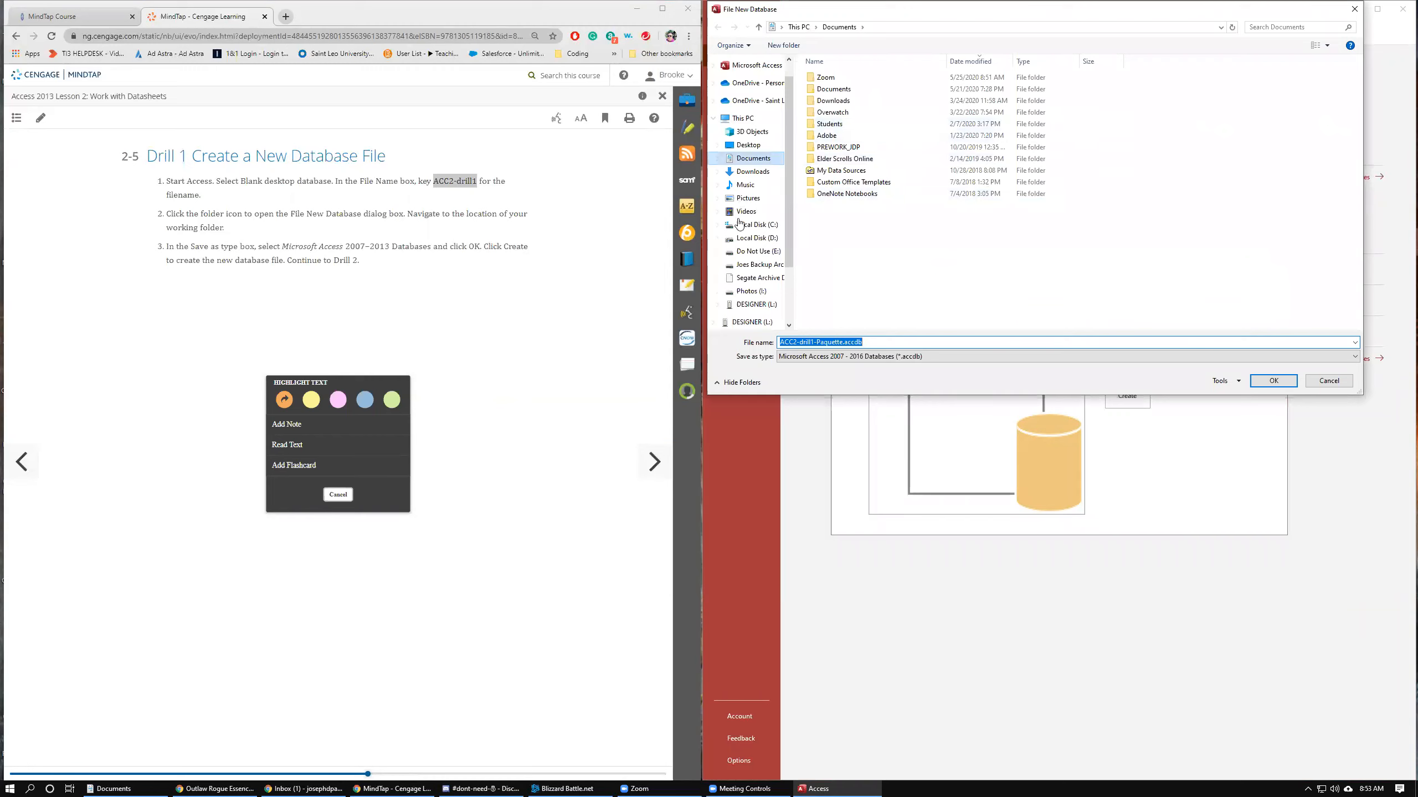
click(746, 239)
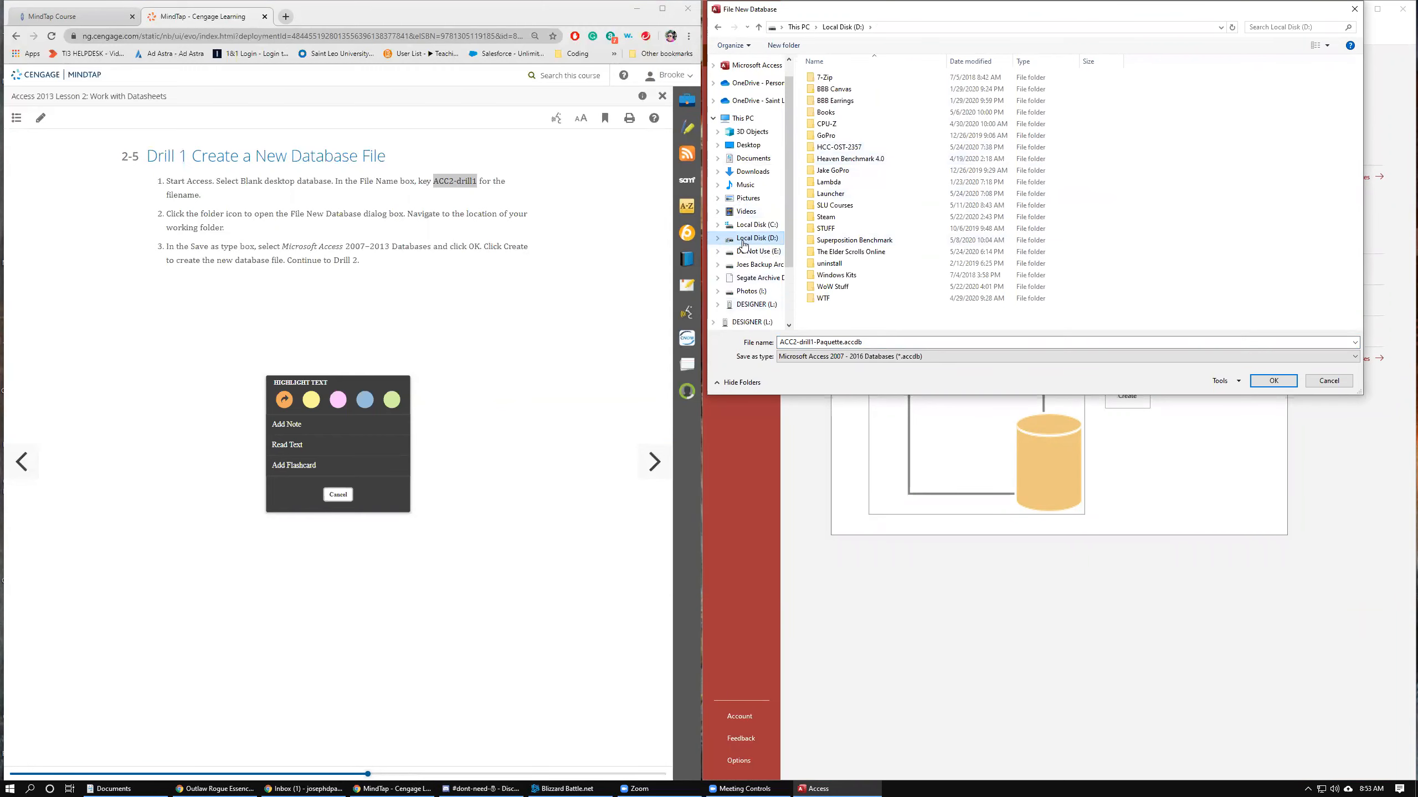
double_click(851, 148)
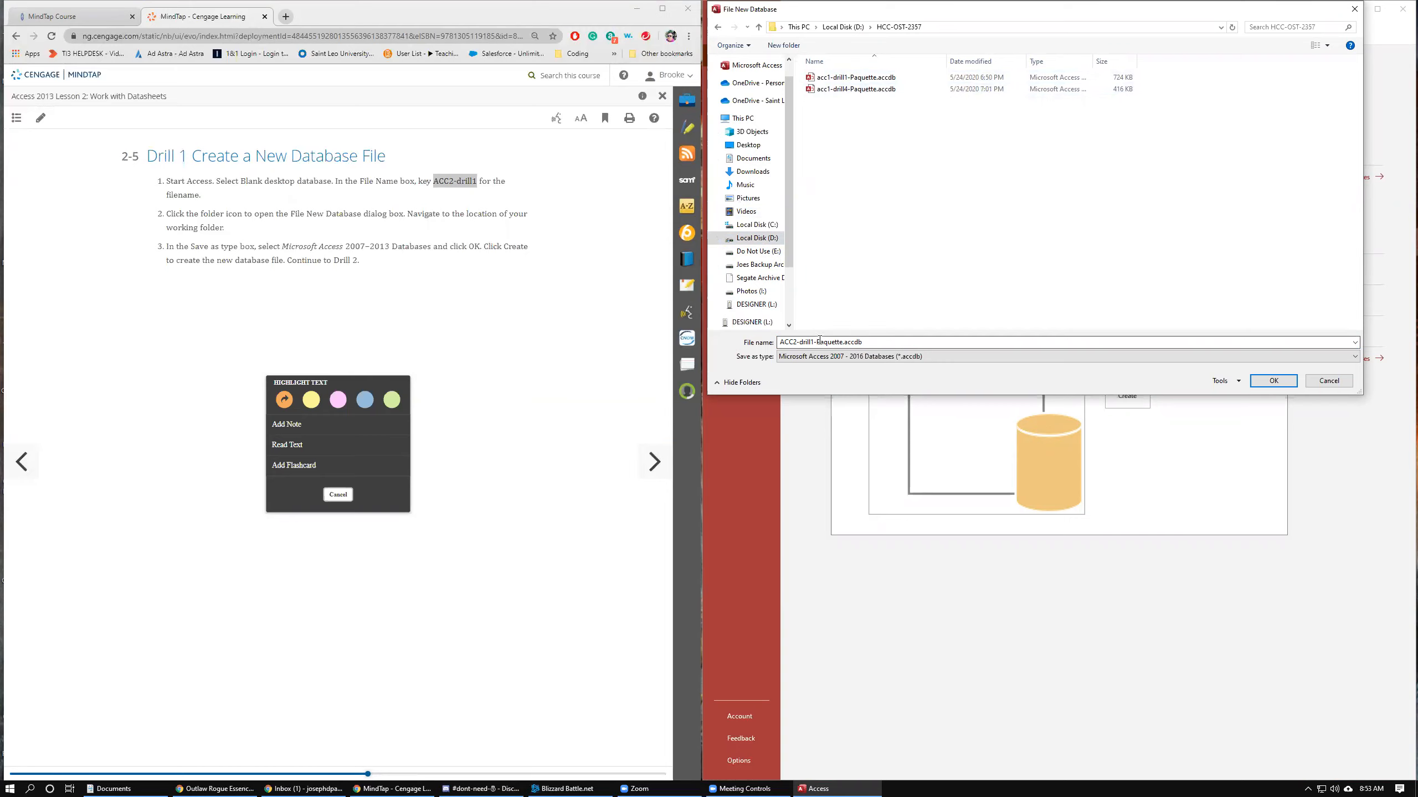
click(1275, 381)
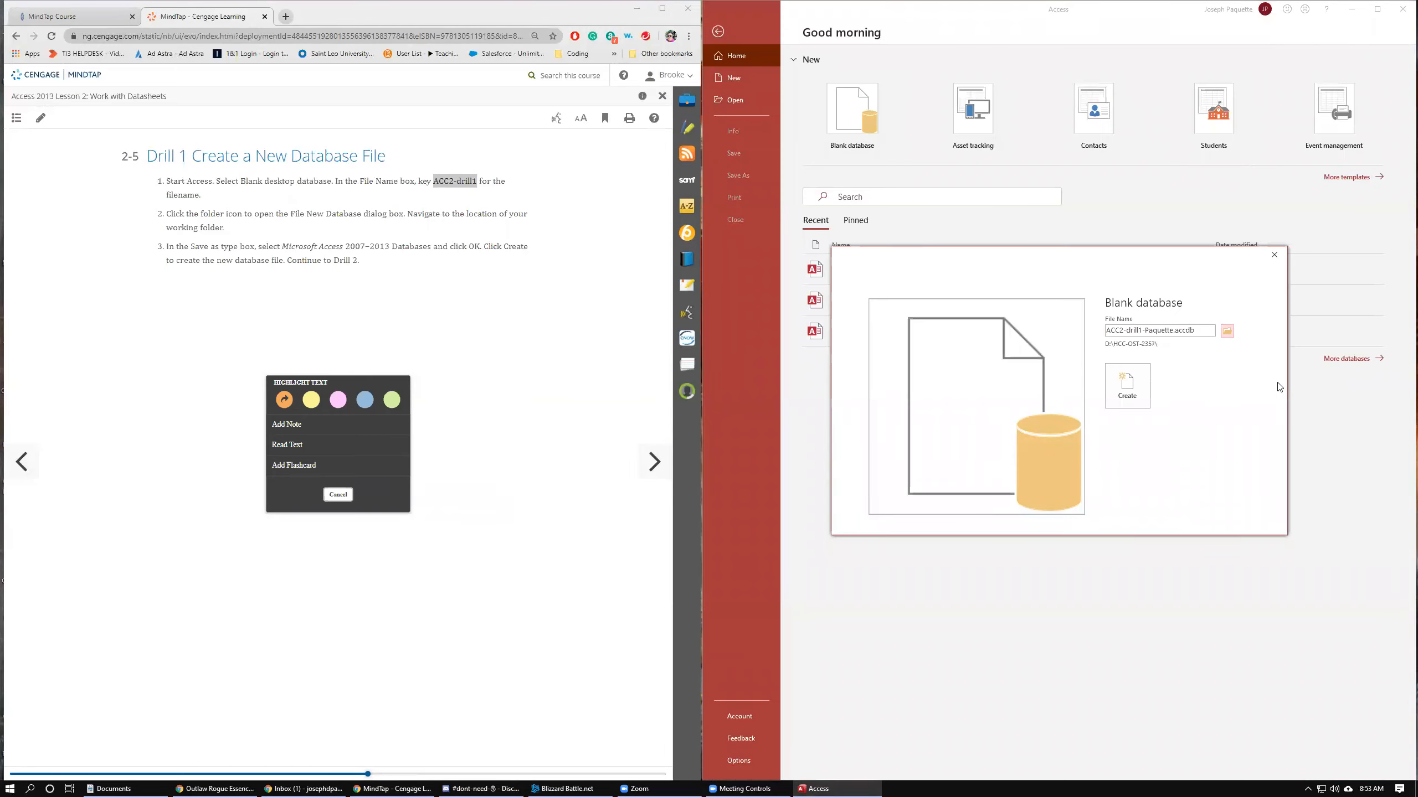
click(1125, 395)
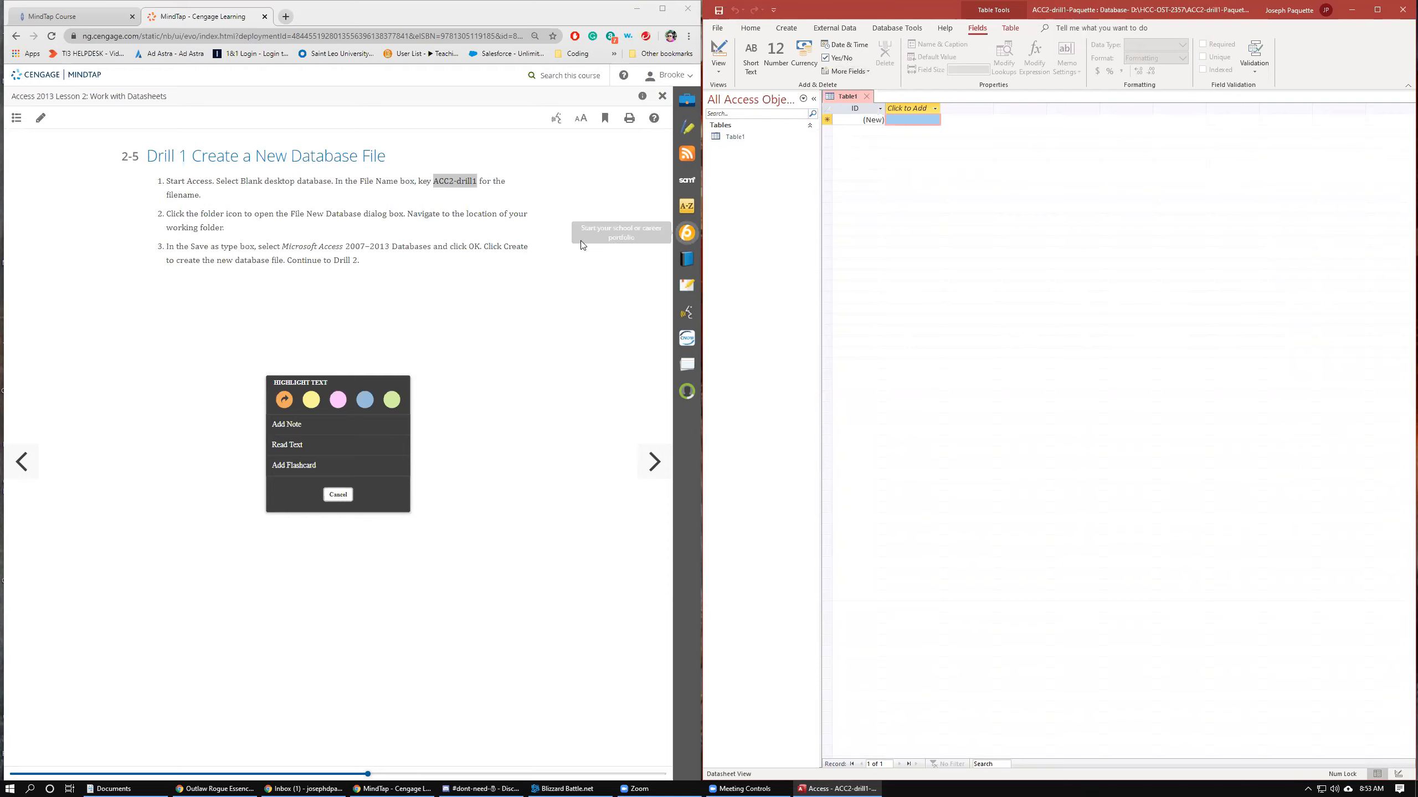
- Advance the lesson to the Drill 2 instructions and switch the blank table to Design View, saving it as Customer Addresses
click(400, 322)
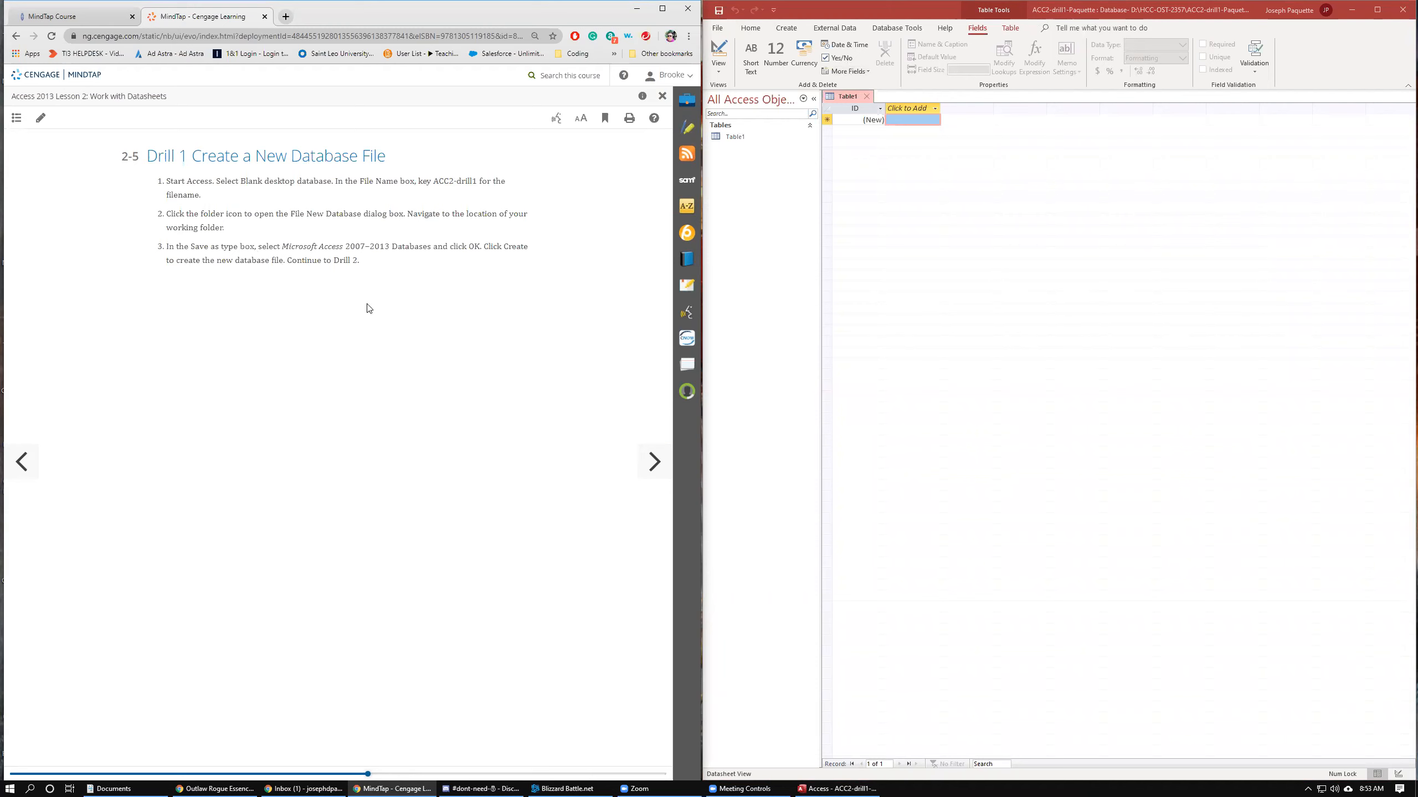
click(654, 464)
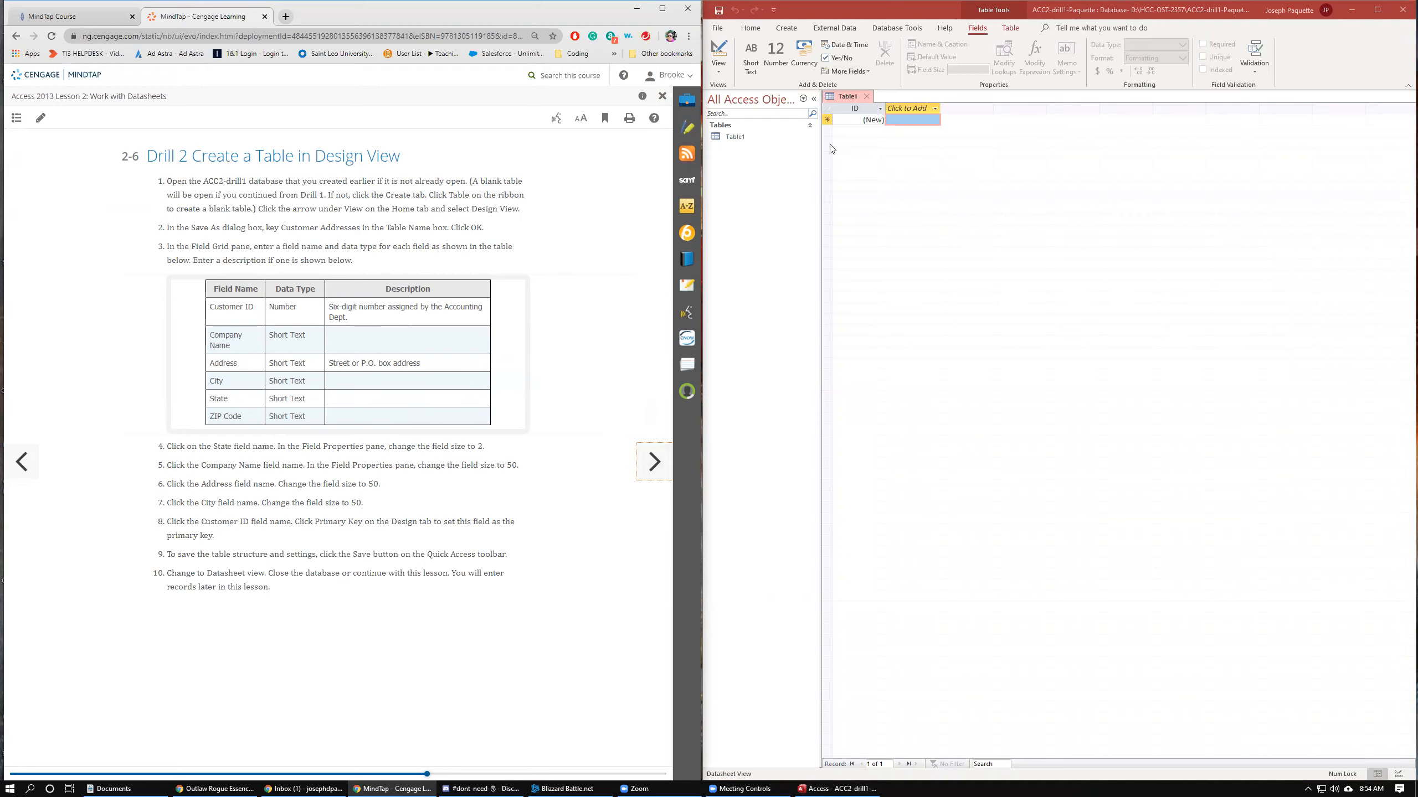
click(719, 72)
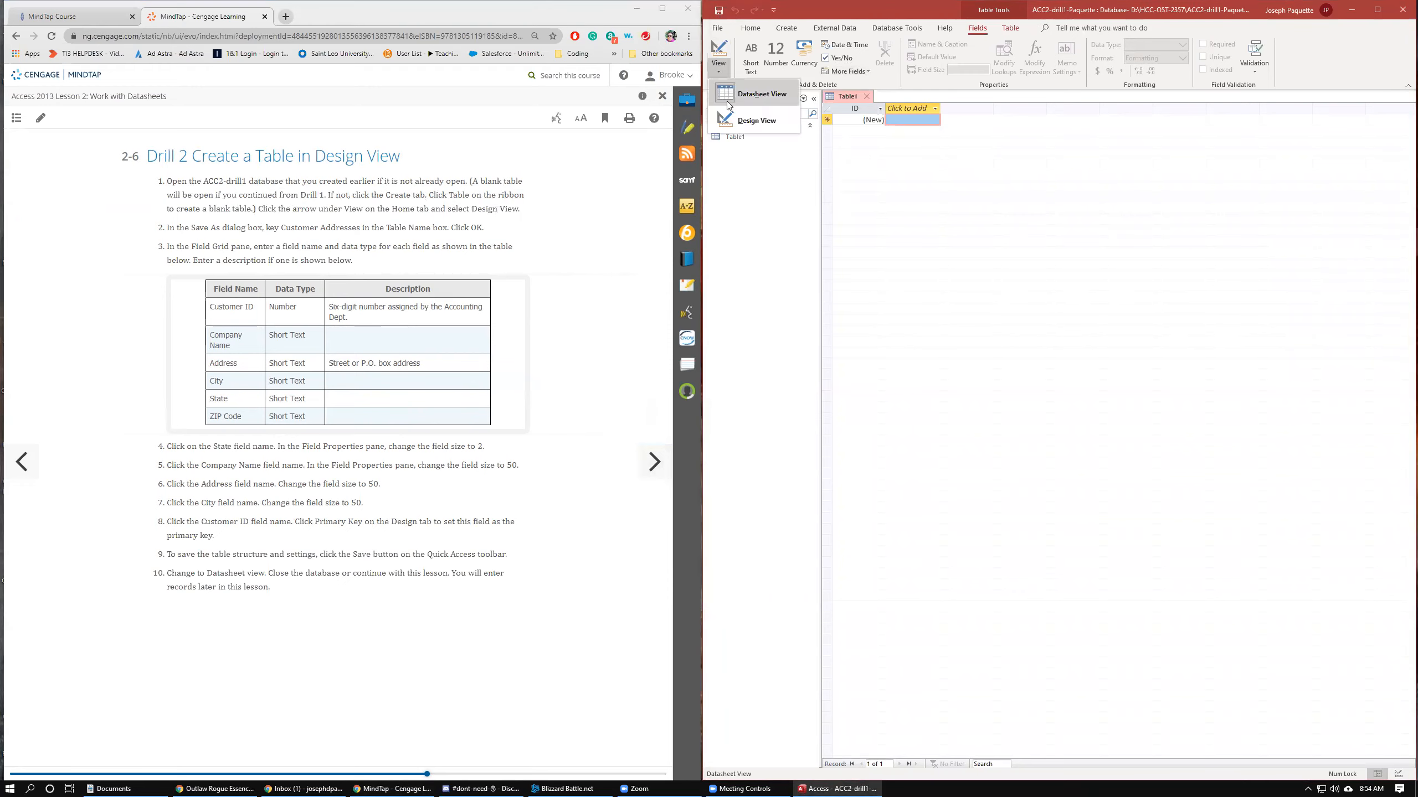
click(738, 119)
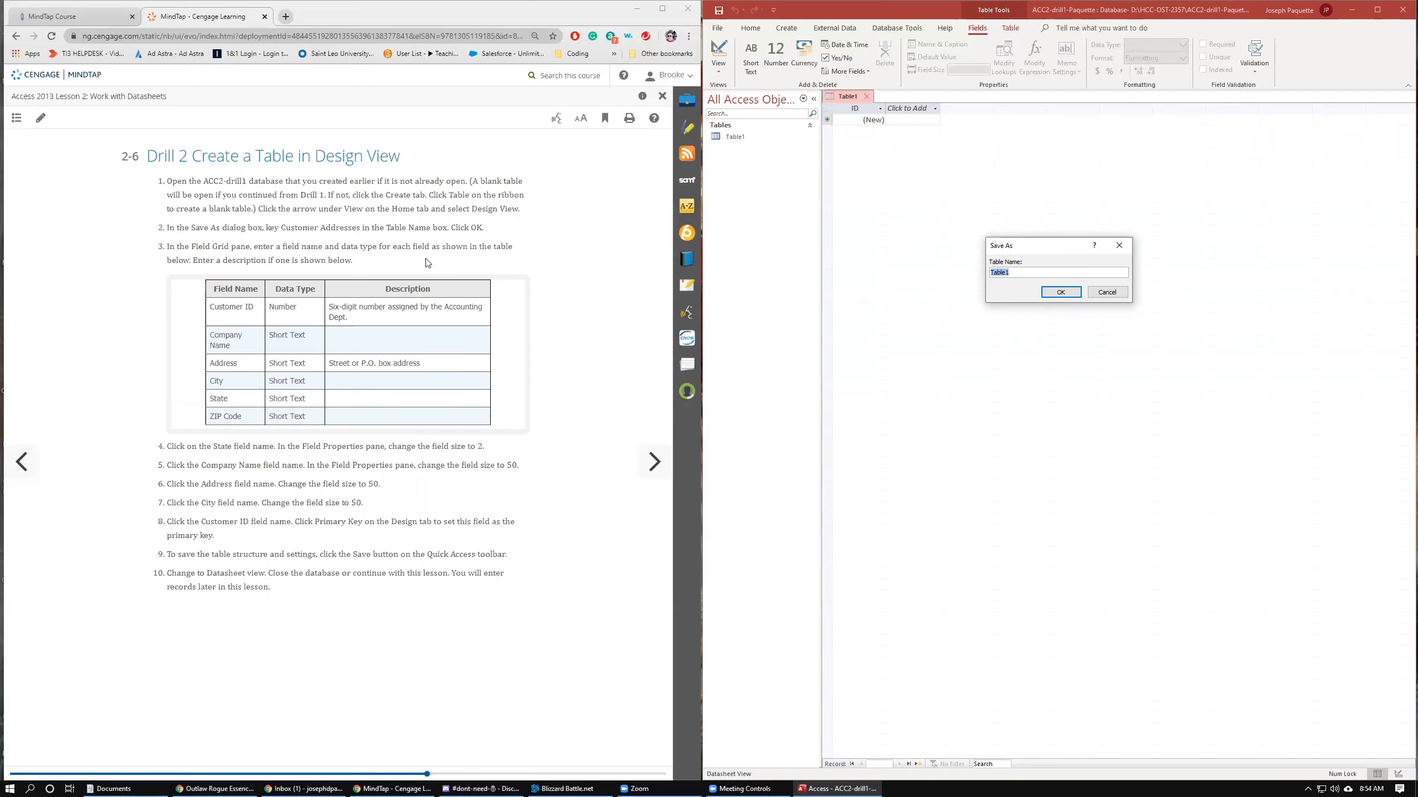
drag(280, 227, 361, 226)
key(ctrl+c)
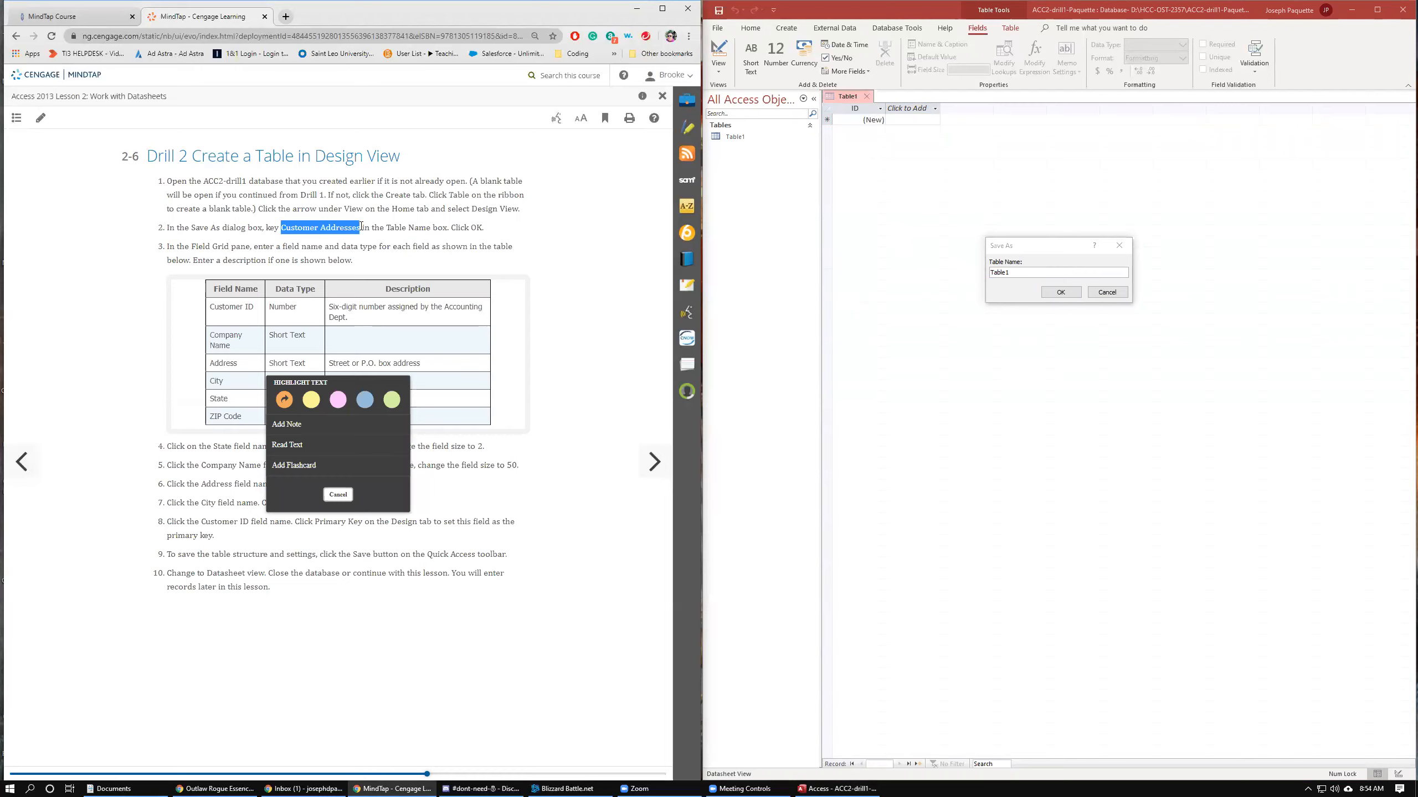
double_click(1019, 272)
key(ctrl+v)
click(578, 407)
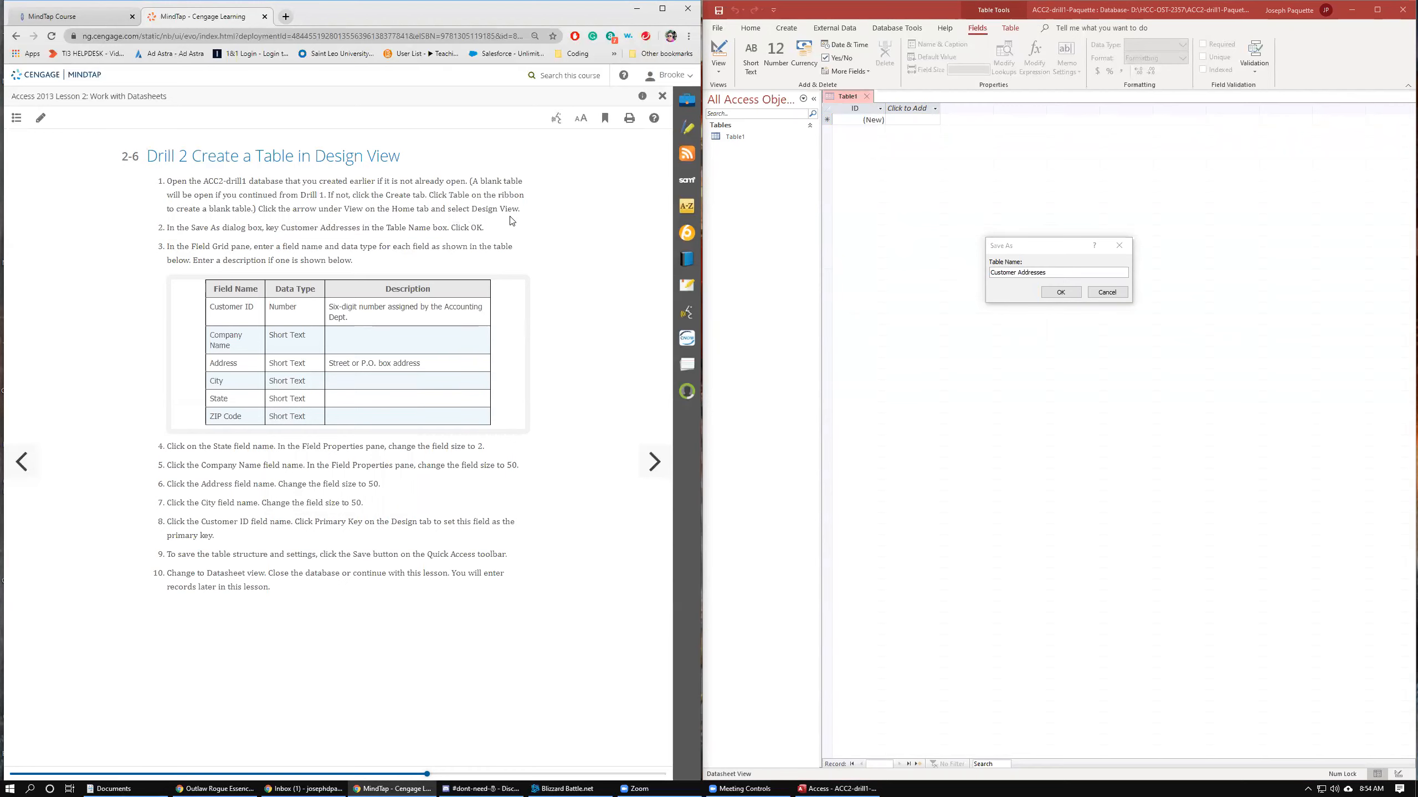
click(1050, 296)
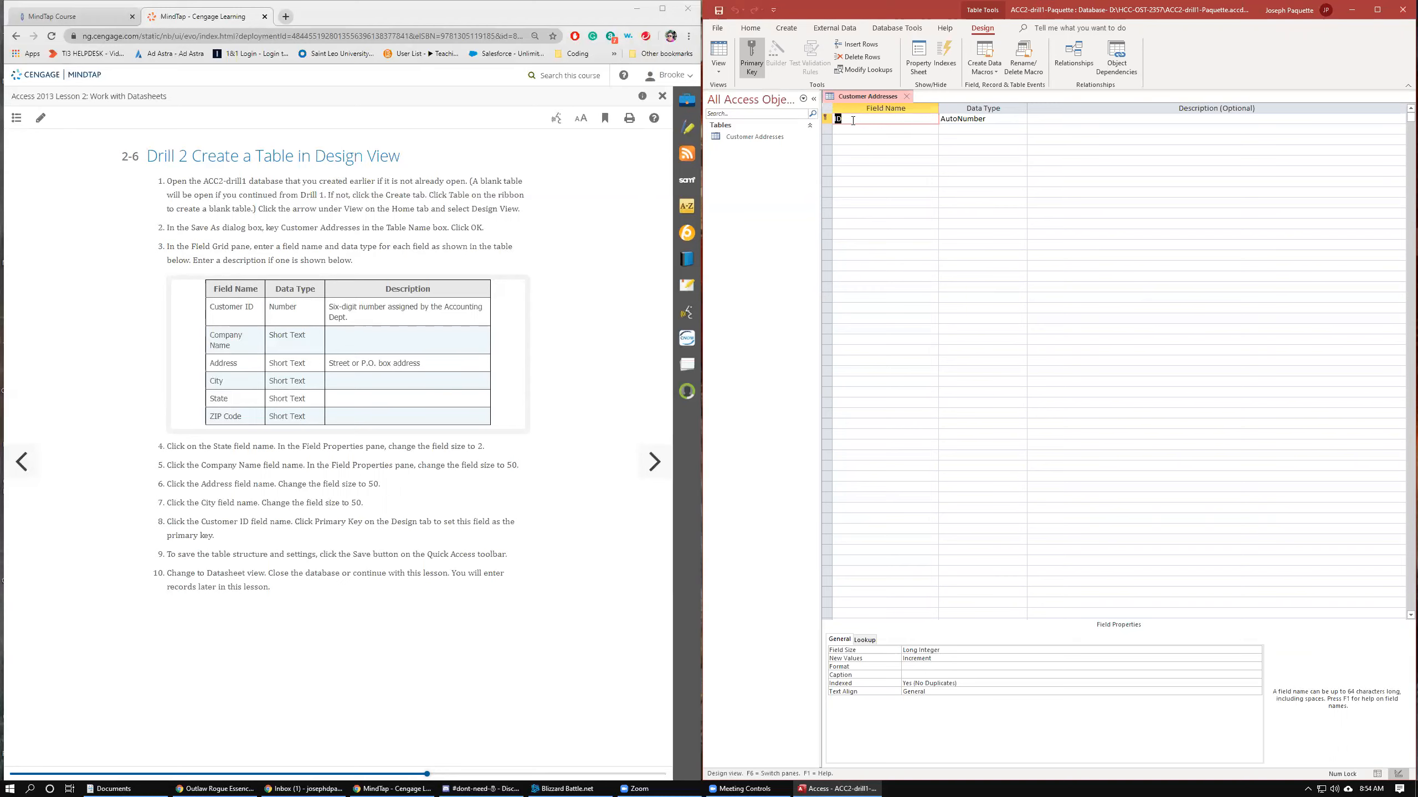
- Rename the first field Customer ID with data type Number and the description "Six-digit number assigned by the Accounting Dept."
text(Customer)
click(970, 116)
click(1021, 119)
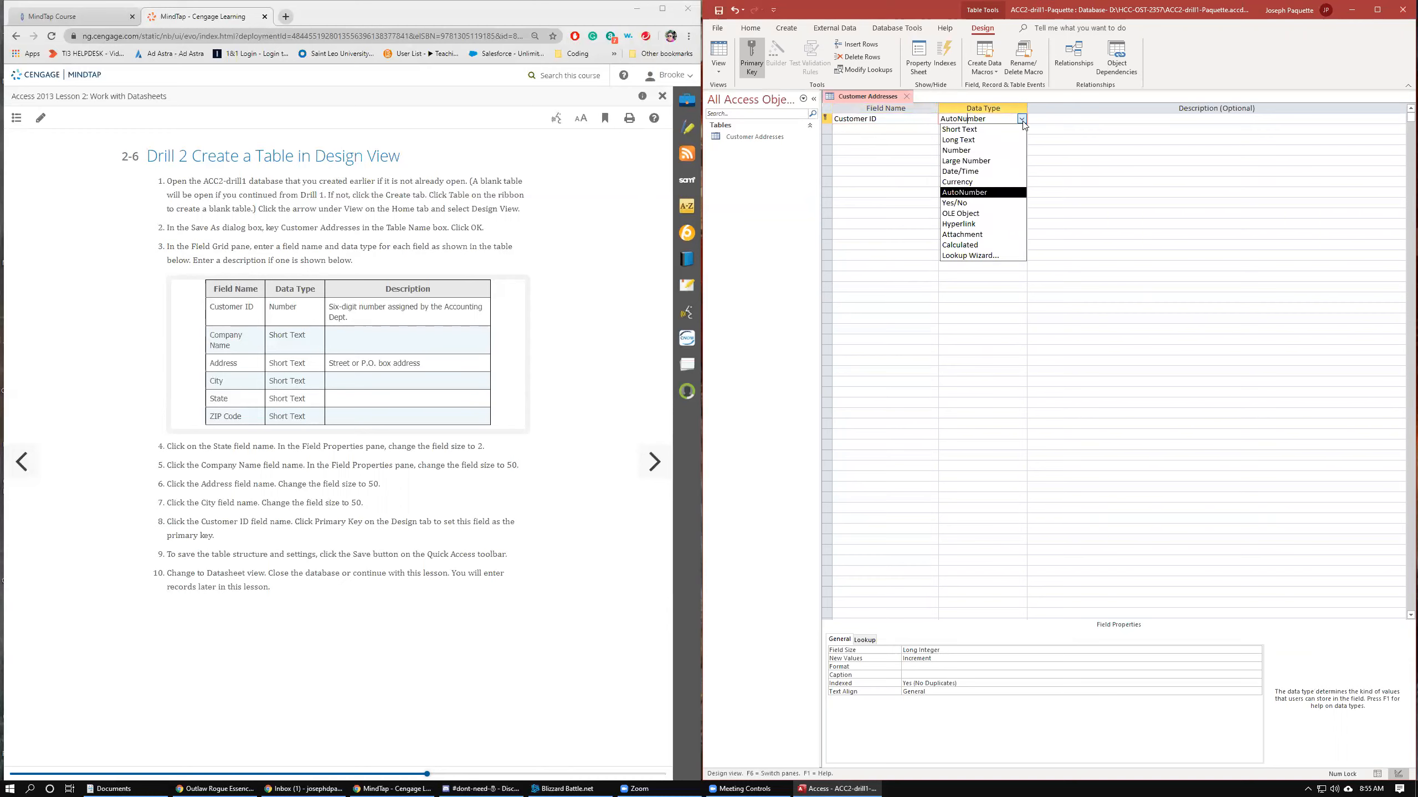
click(982, 151)
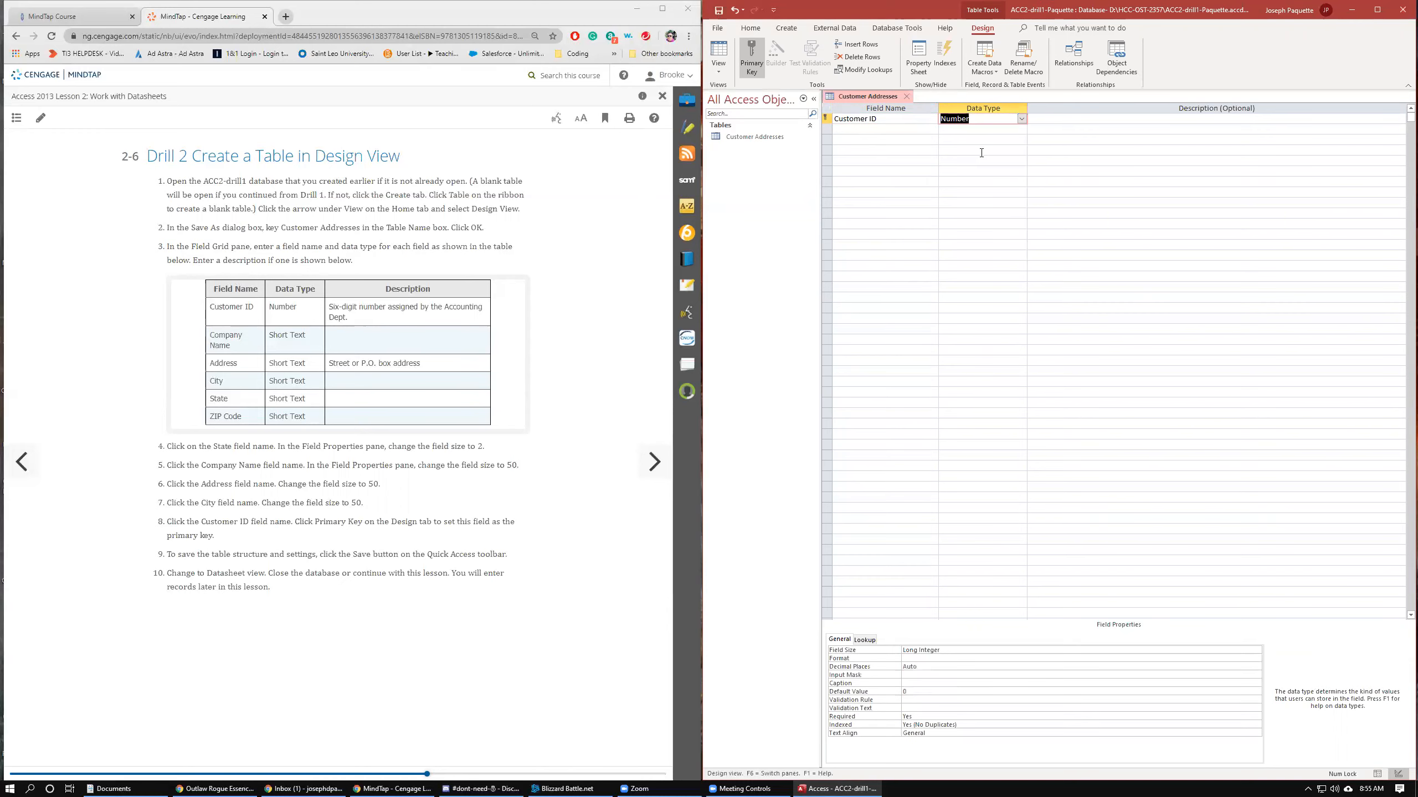
click(1070, 123)
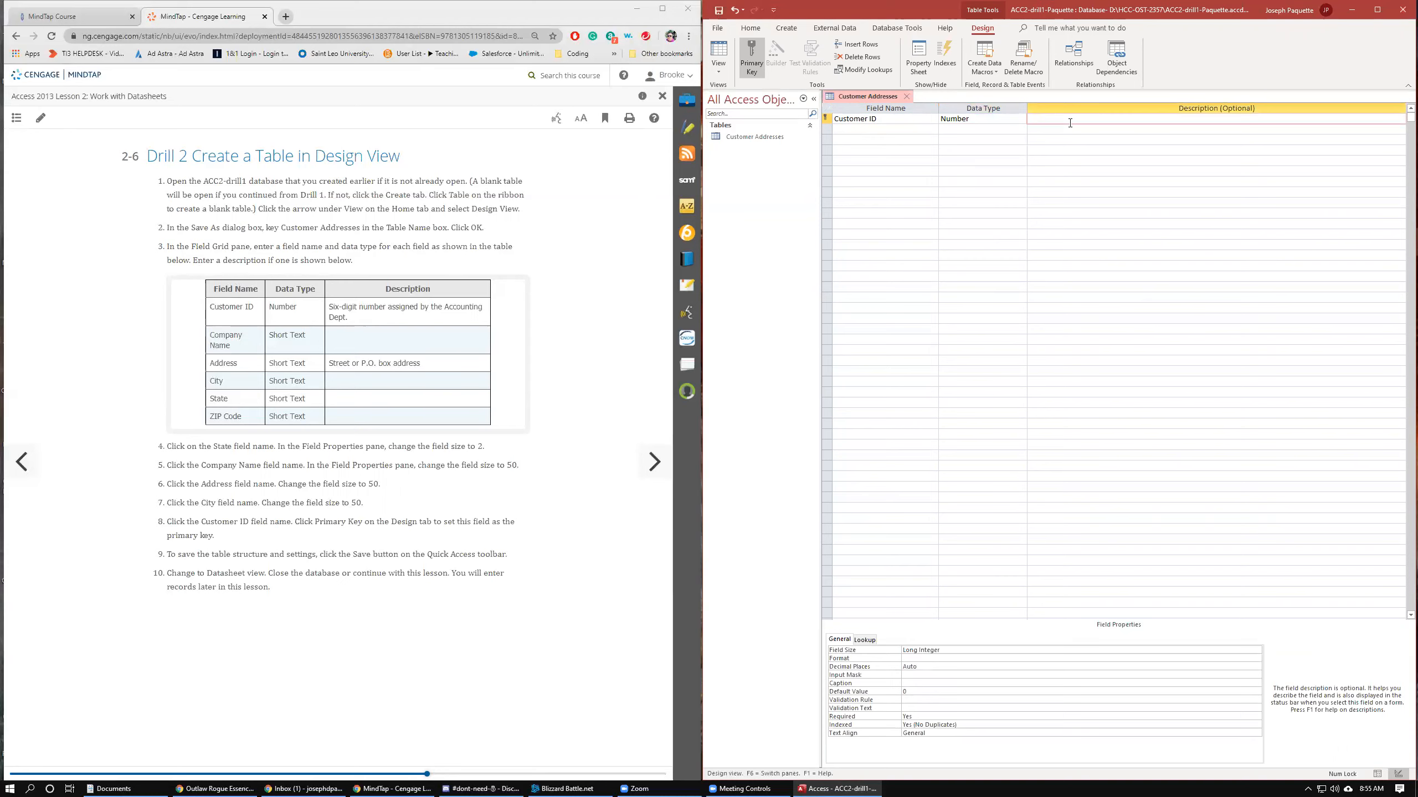
text(Six-digit number assigned by the Accounting Dept.)
- Add a Company Name field with the Short Text data type below Customer ID
click(866, 130)
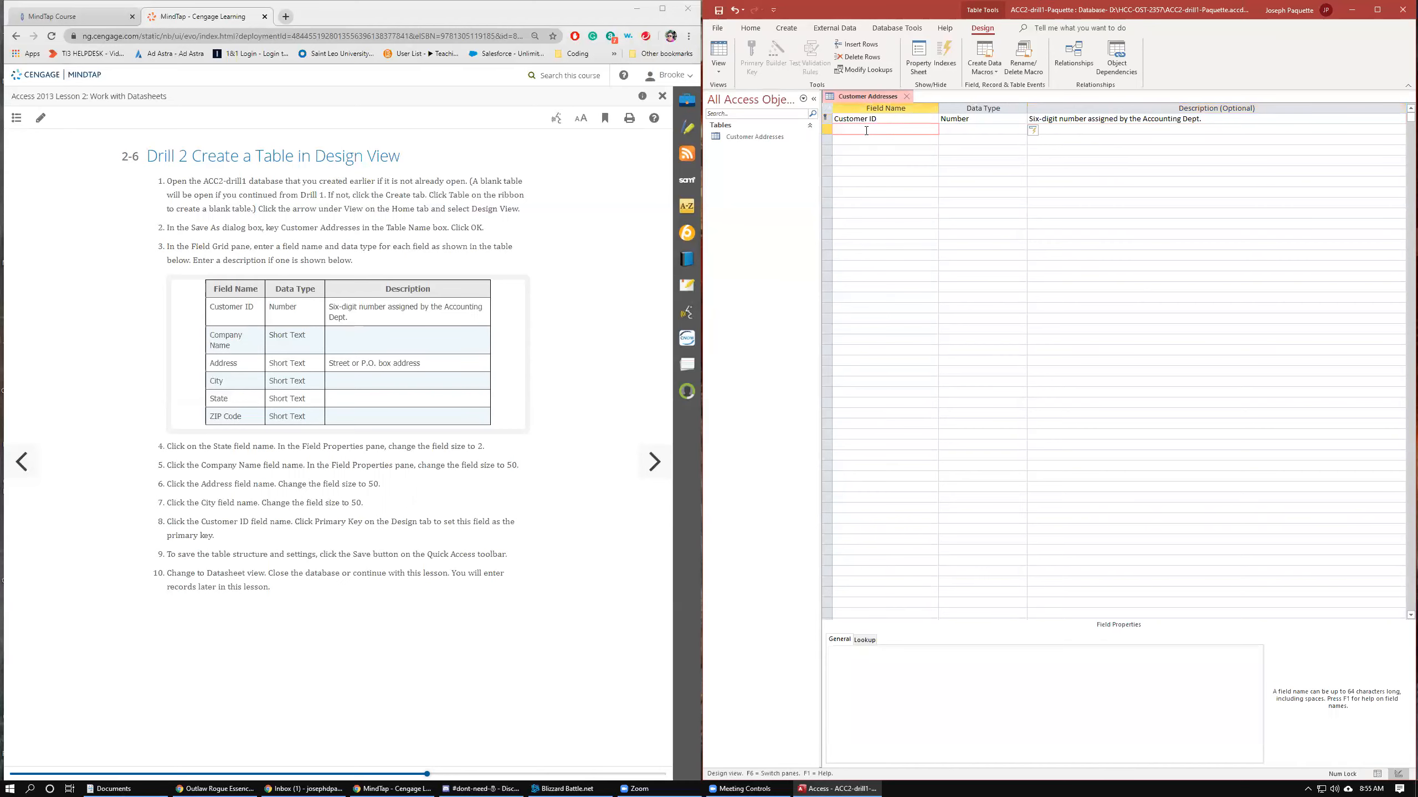
text(Company Name)
key(Tab)
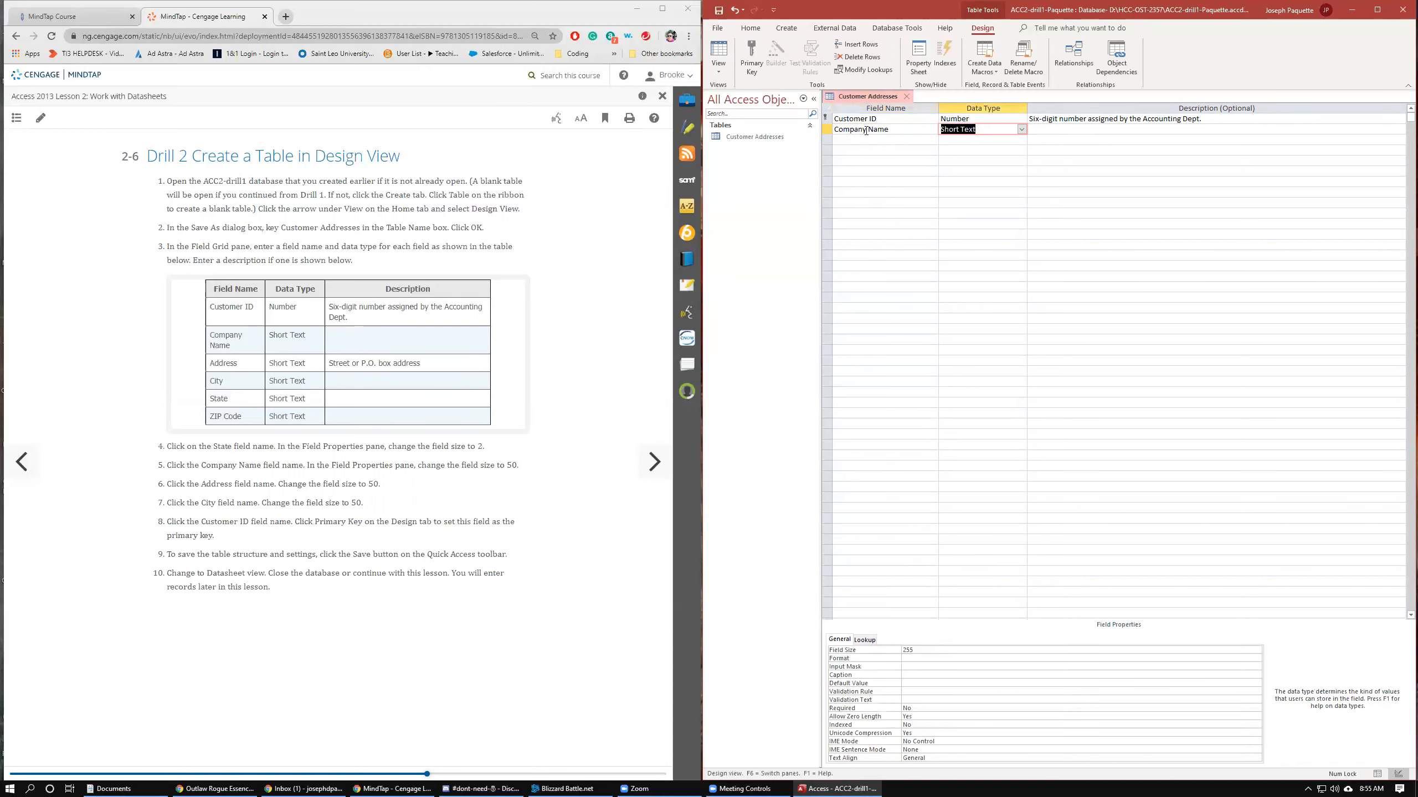
key(Tab)
key(Tab)
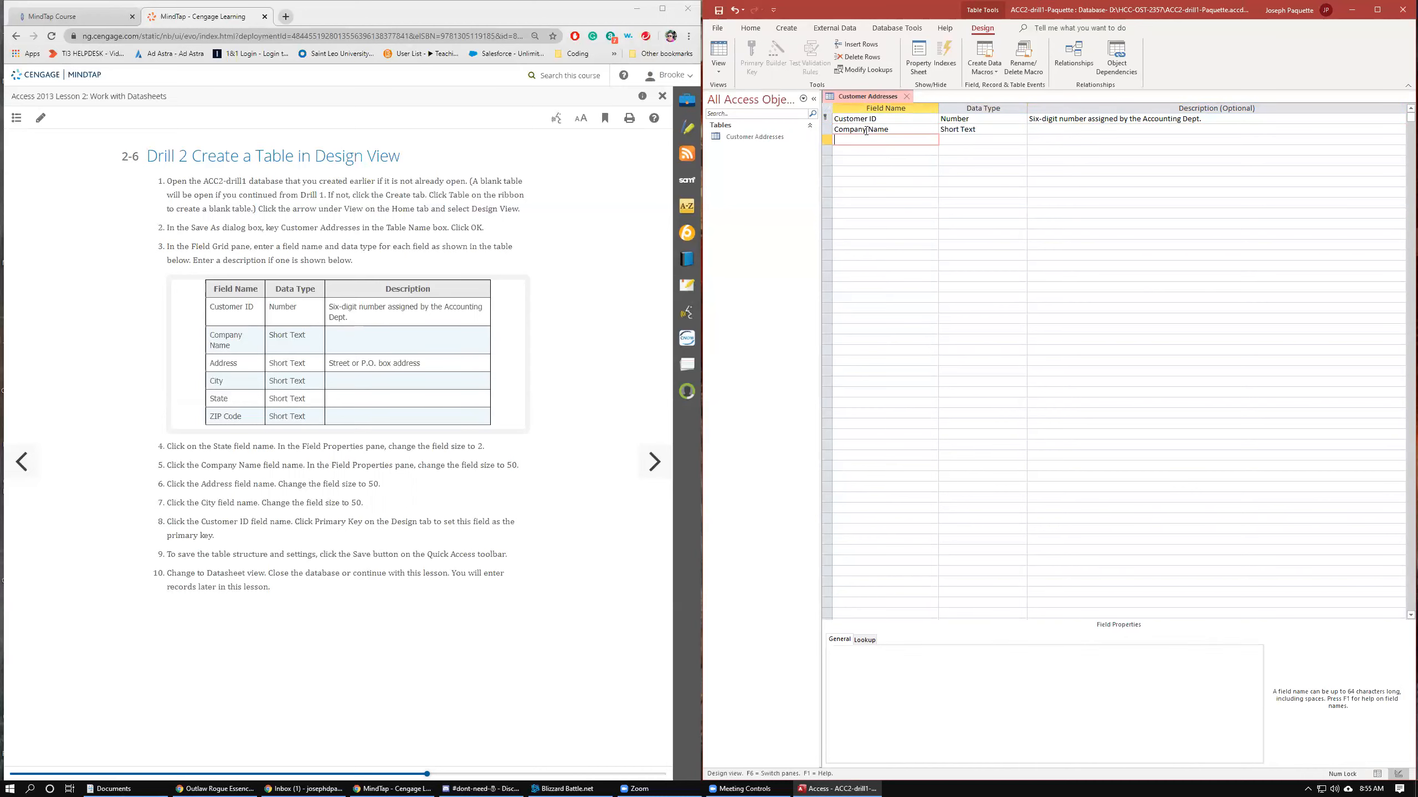
- Add Address and City fields, both with the Short Text data type, below Company Name
text(Address)
key(Tab)
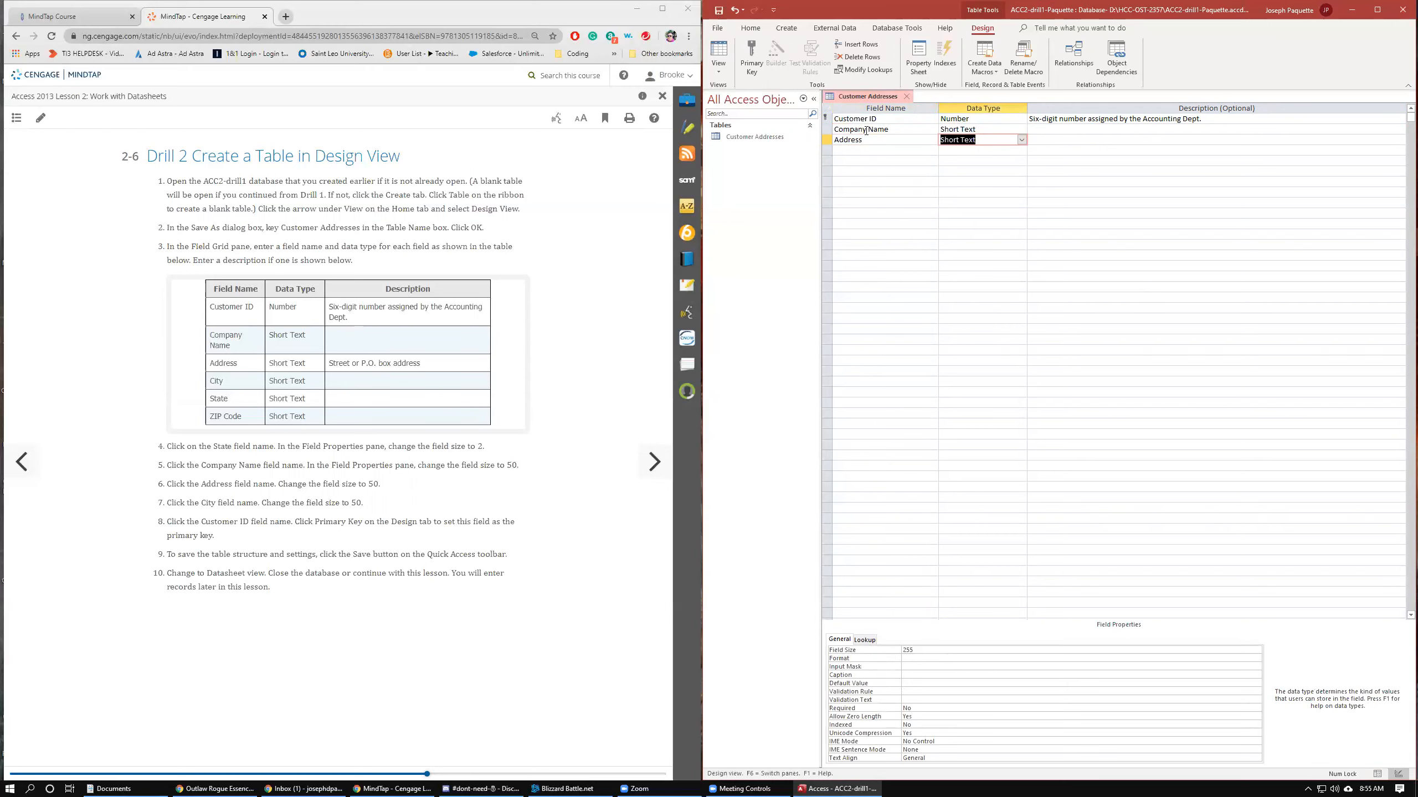
key(Tab)
key(Tab)
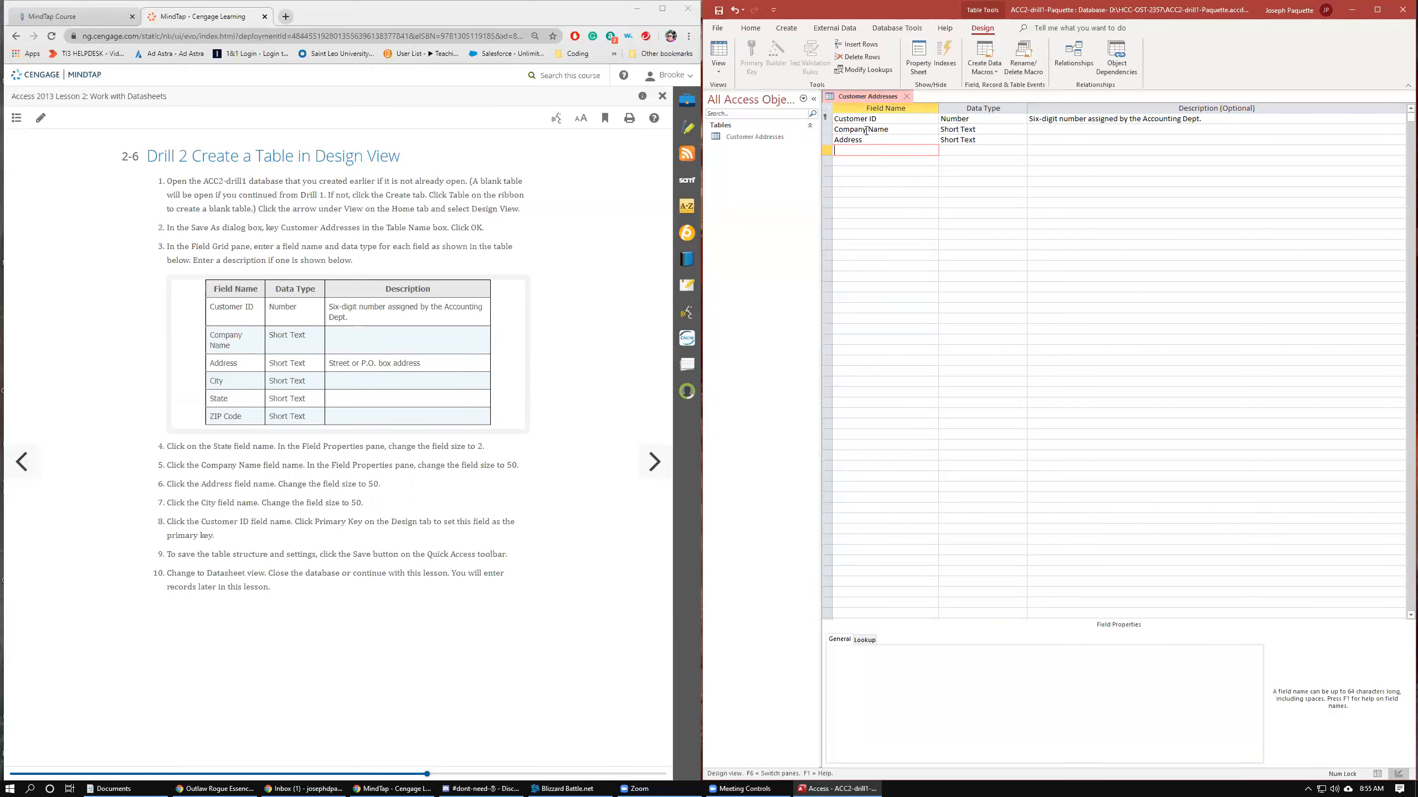
text(City)
key(Tab)
key(Tab)
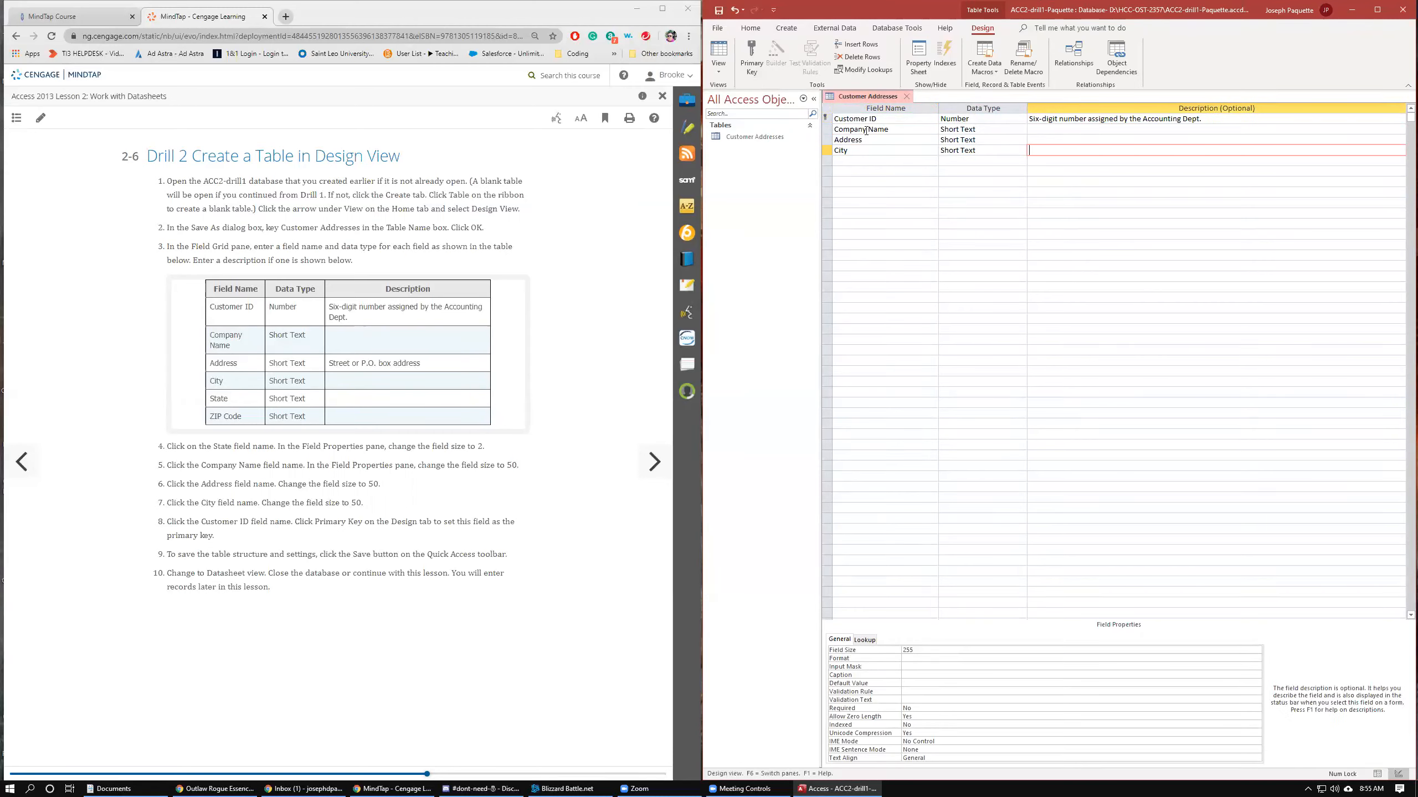
- Give the Address field the description "Street or P.O. box address"
key(Up)
text(S)
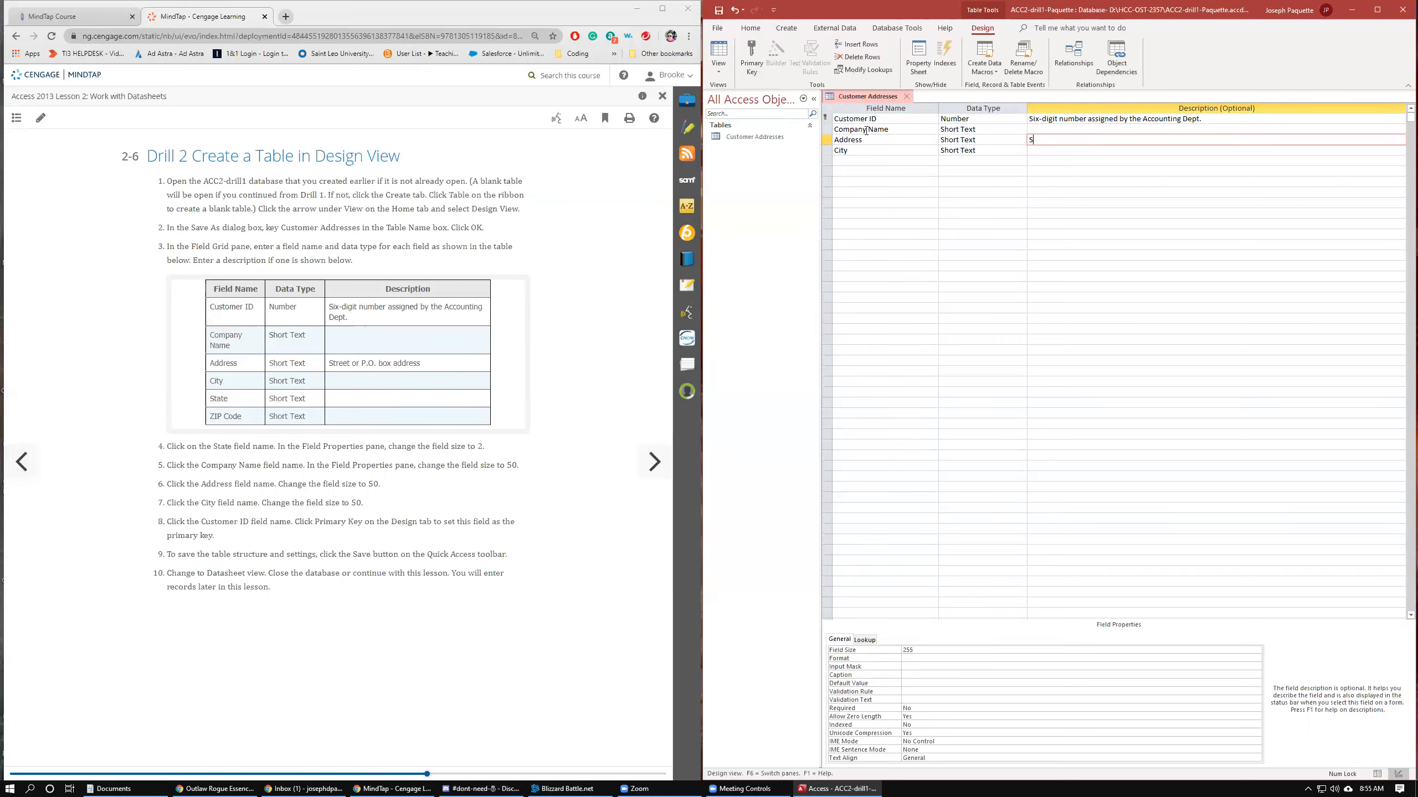
text(treet or P.O. box address)
- Add State and Zip Code fields, both with the Short Text data type, below City
key(Tab)
key(Tab)
key(Tab)
key(Tab)
key(Tab)
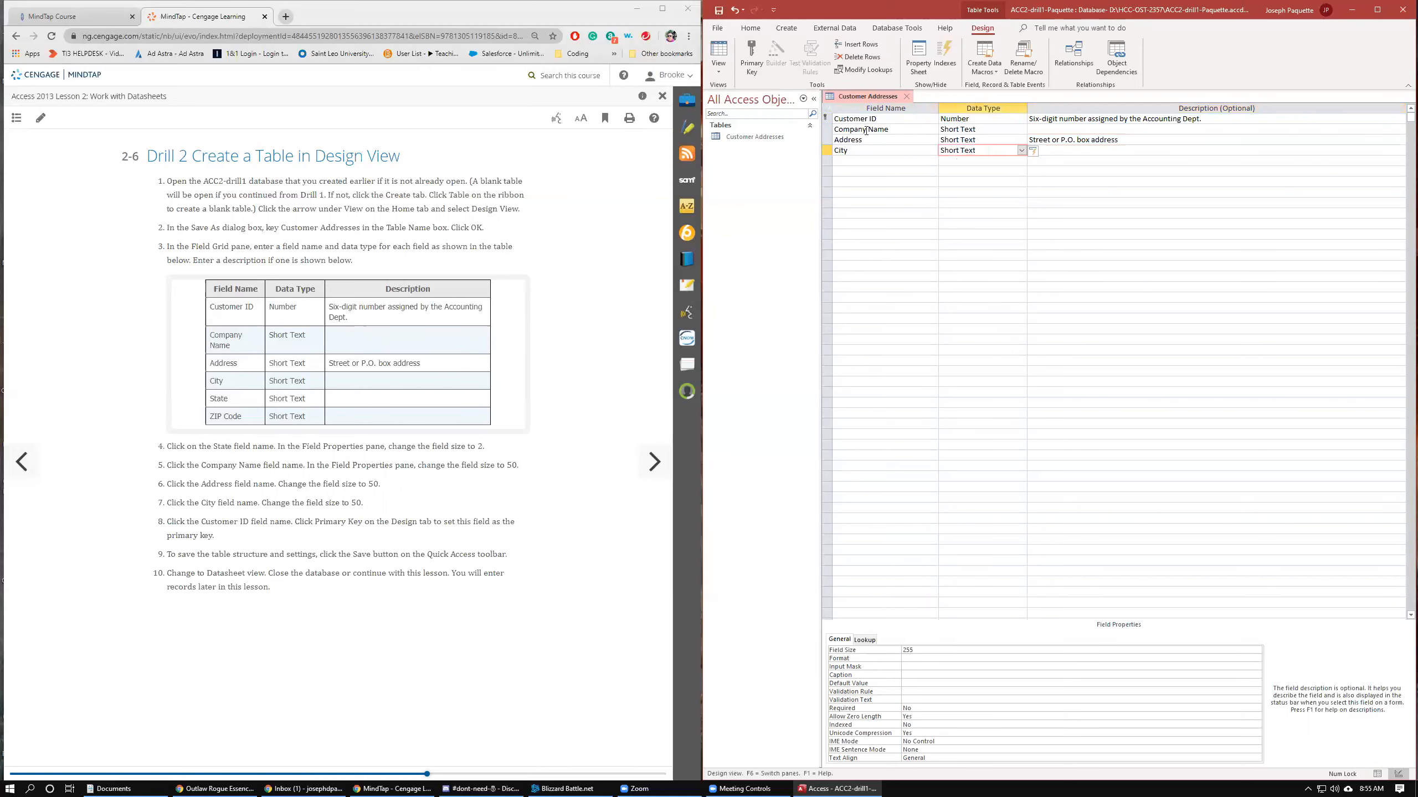
key(shift+Tab)
text(State)
key(Tab)
key(Tab)
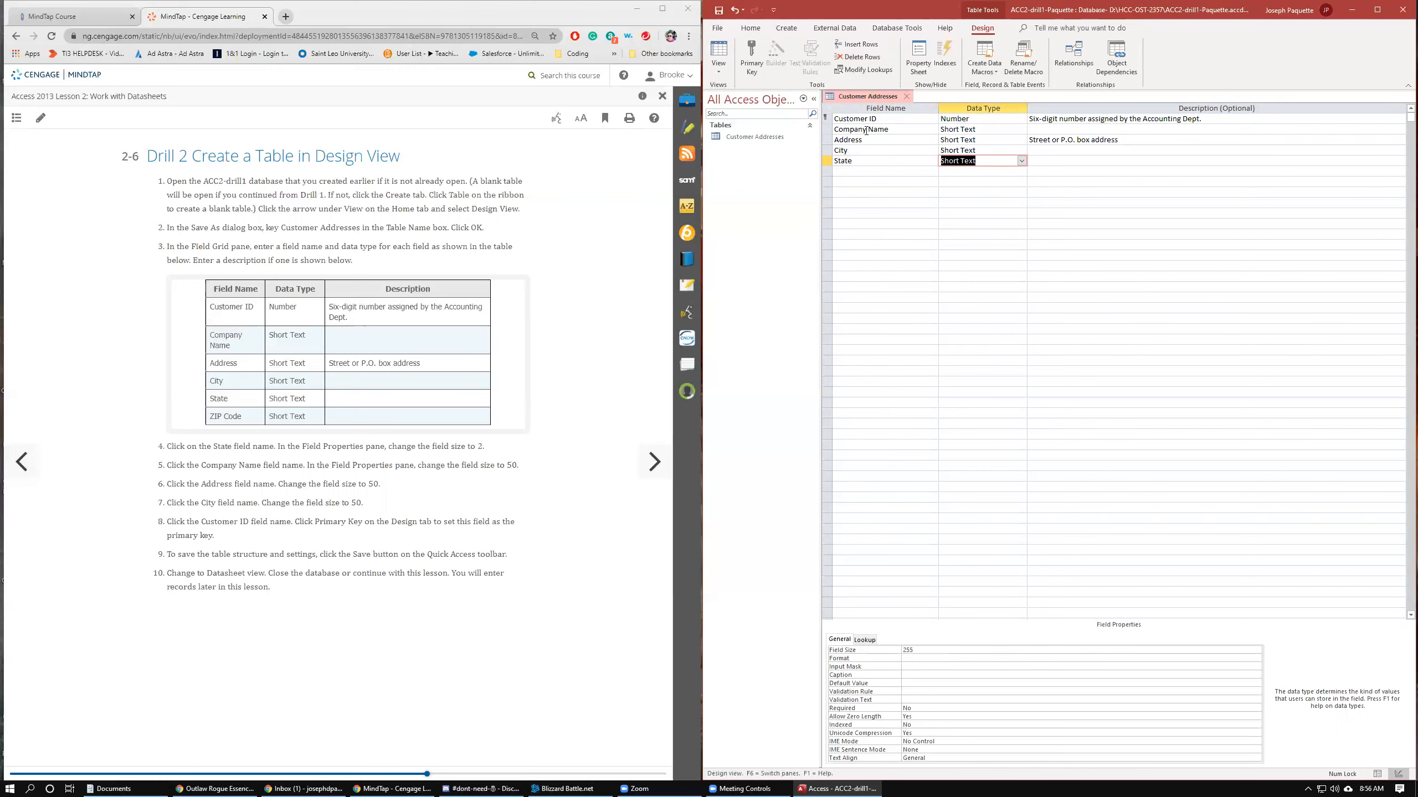
key(Tab)
text(Zip Code)
key(Tab)
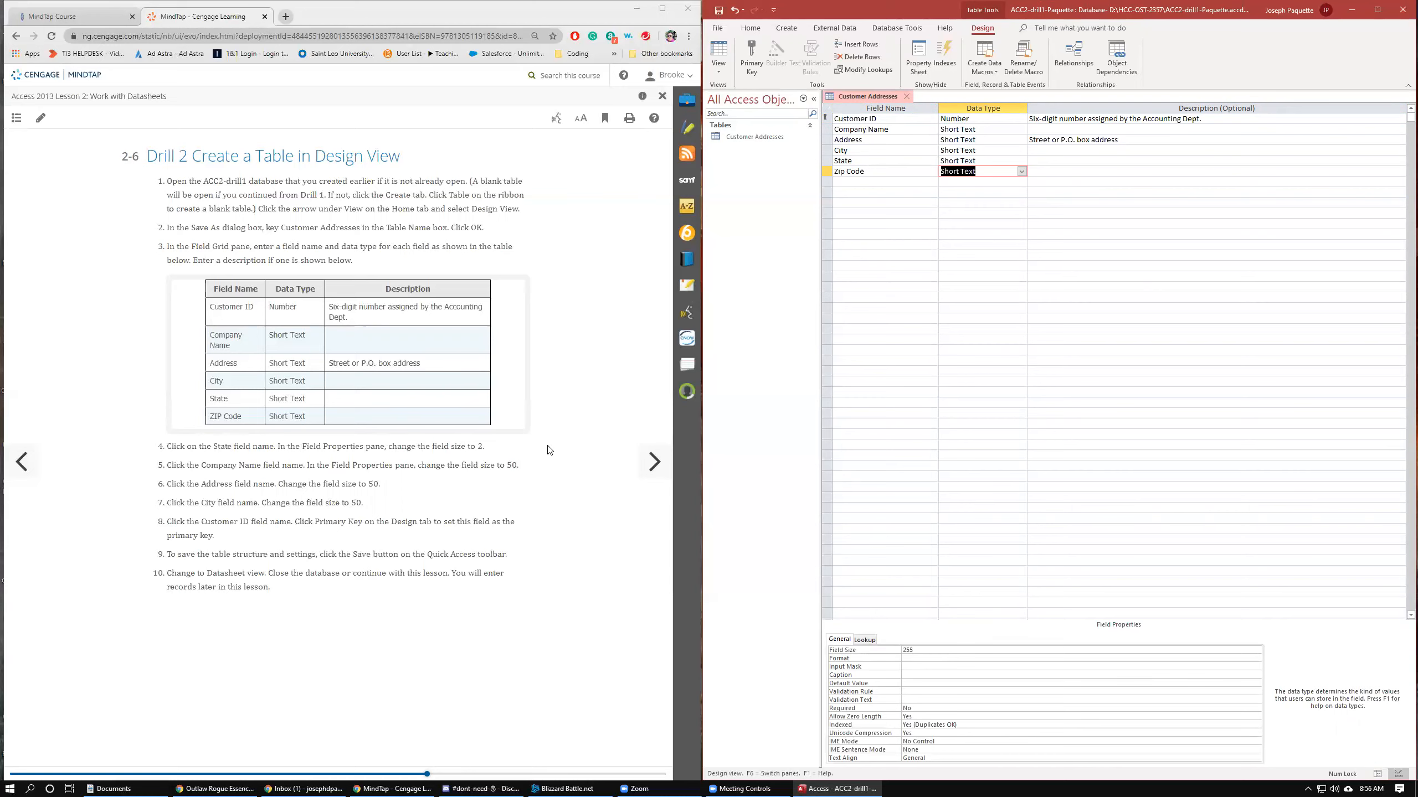
- Set the State field's size to 2
click(898, 161)
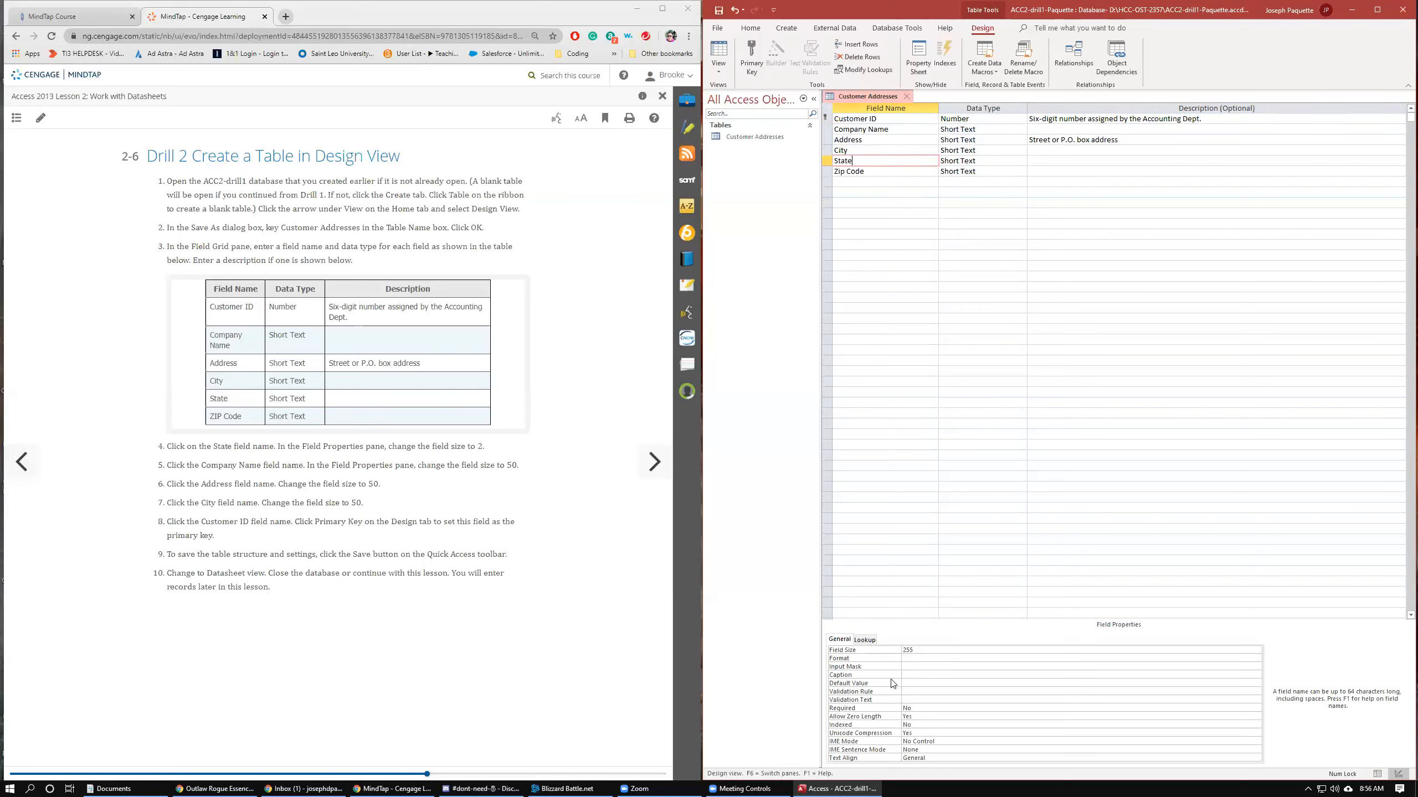
click(909, 649)
double_click(908, 649)
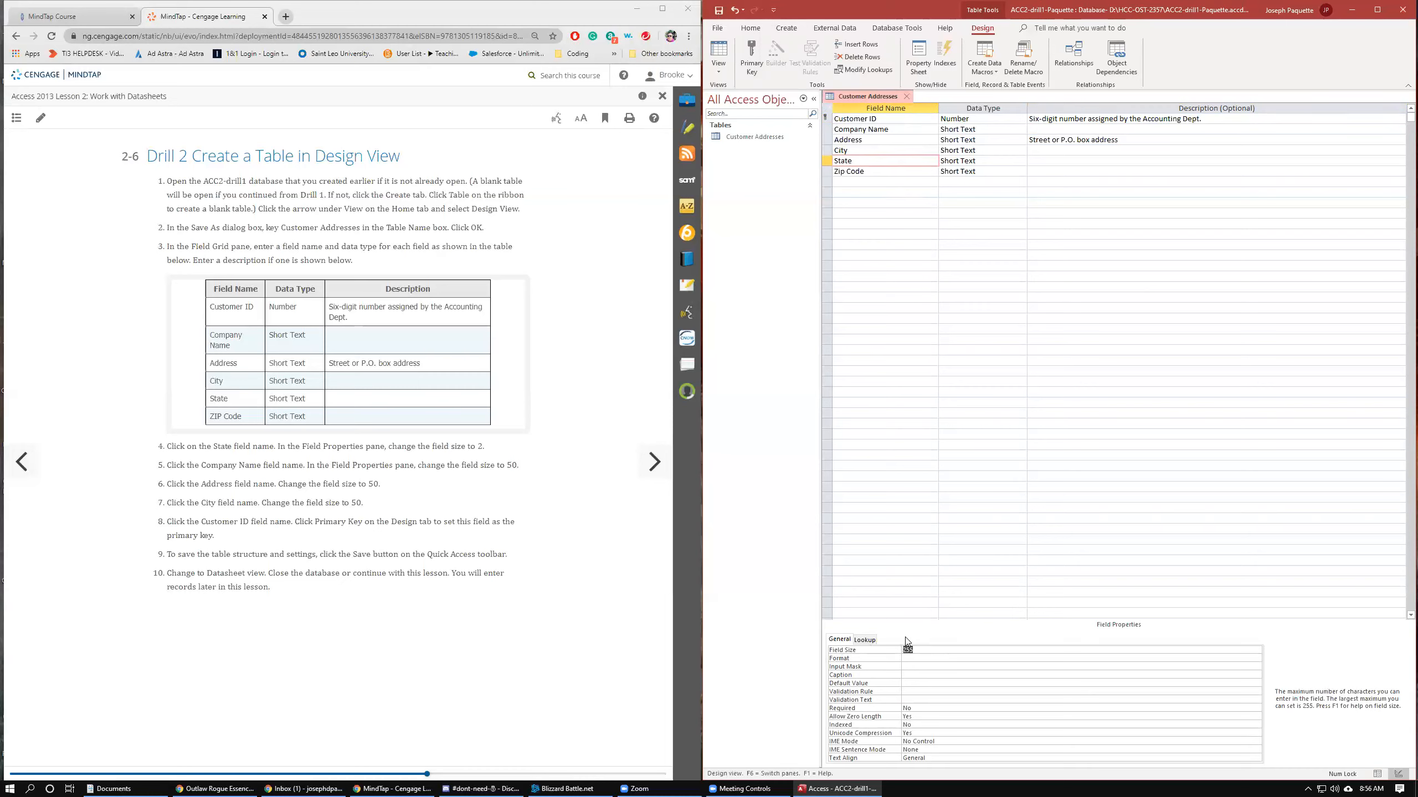
text(2)
- Set the field size of the Company Name, Address and City fields to 50 each
click(851, 131)
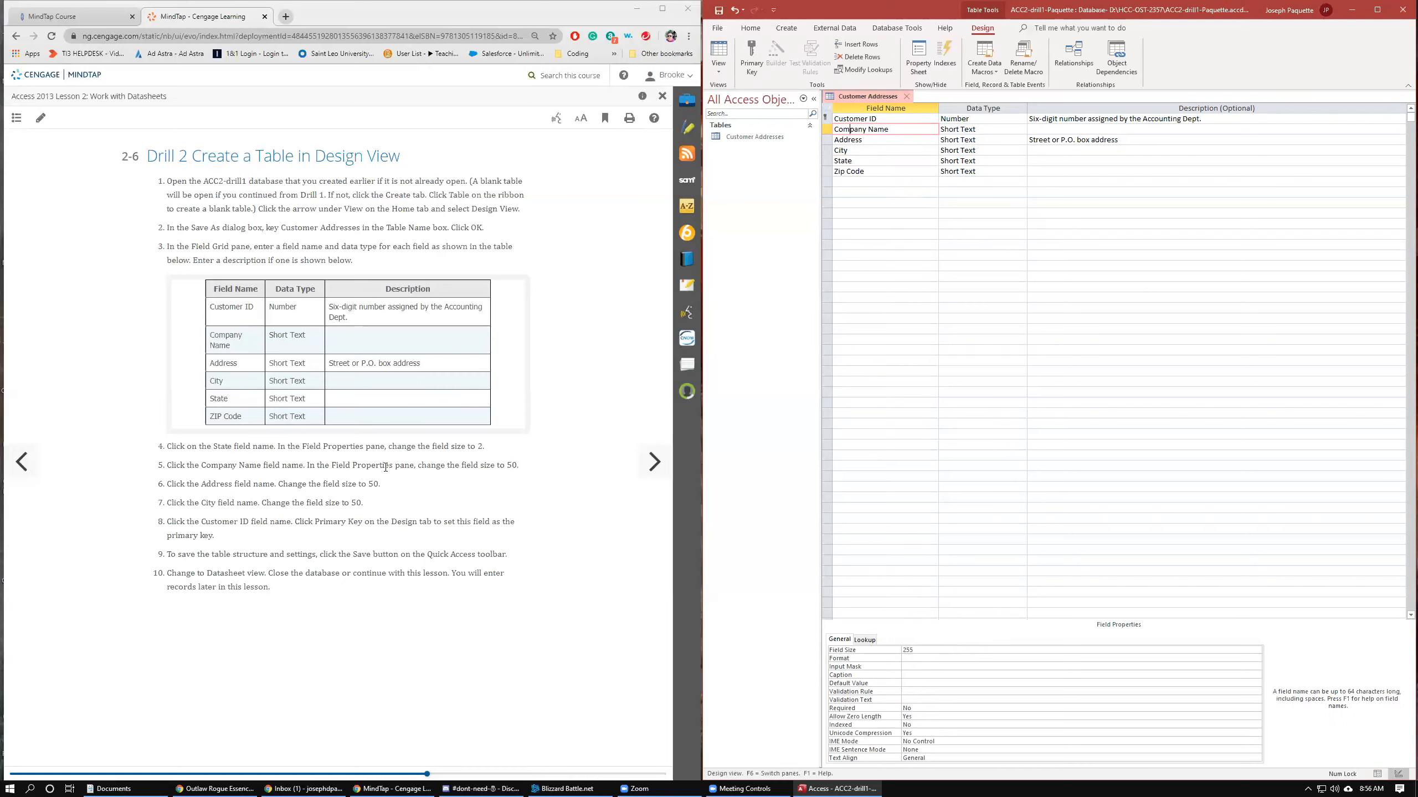
double_click(927, 650)
text(50)
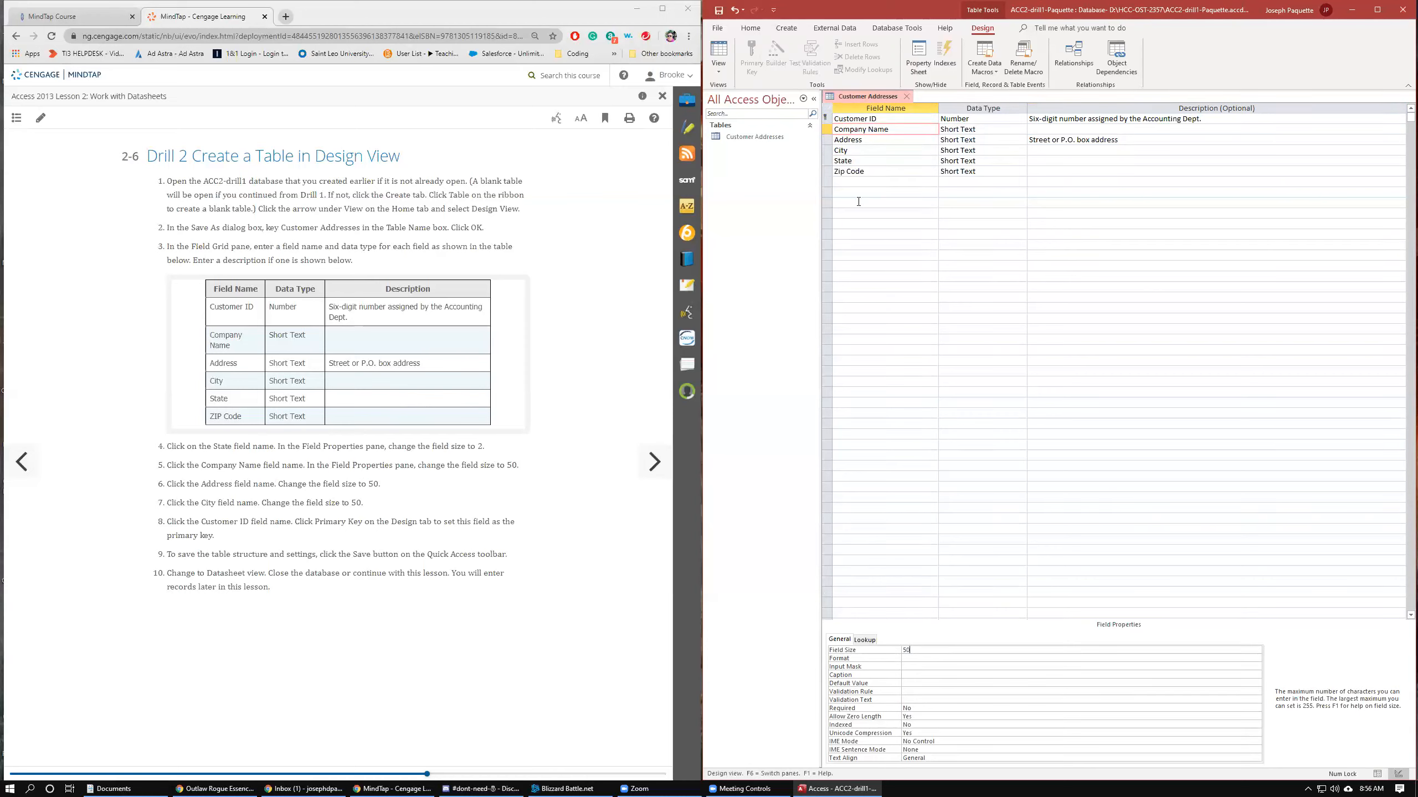
click(875, 140)
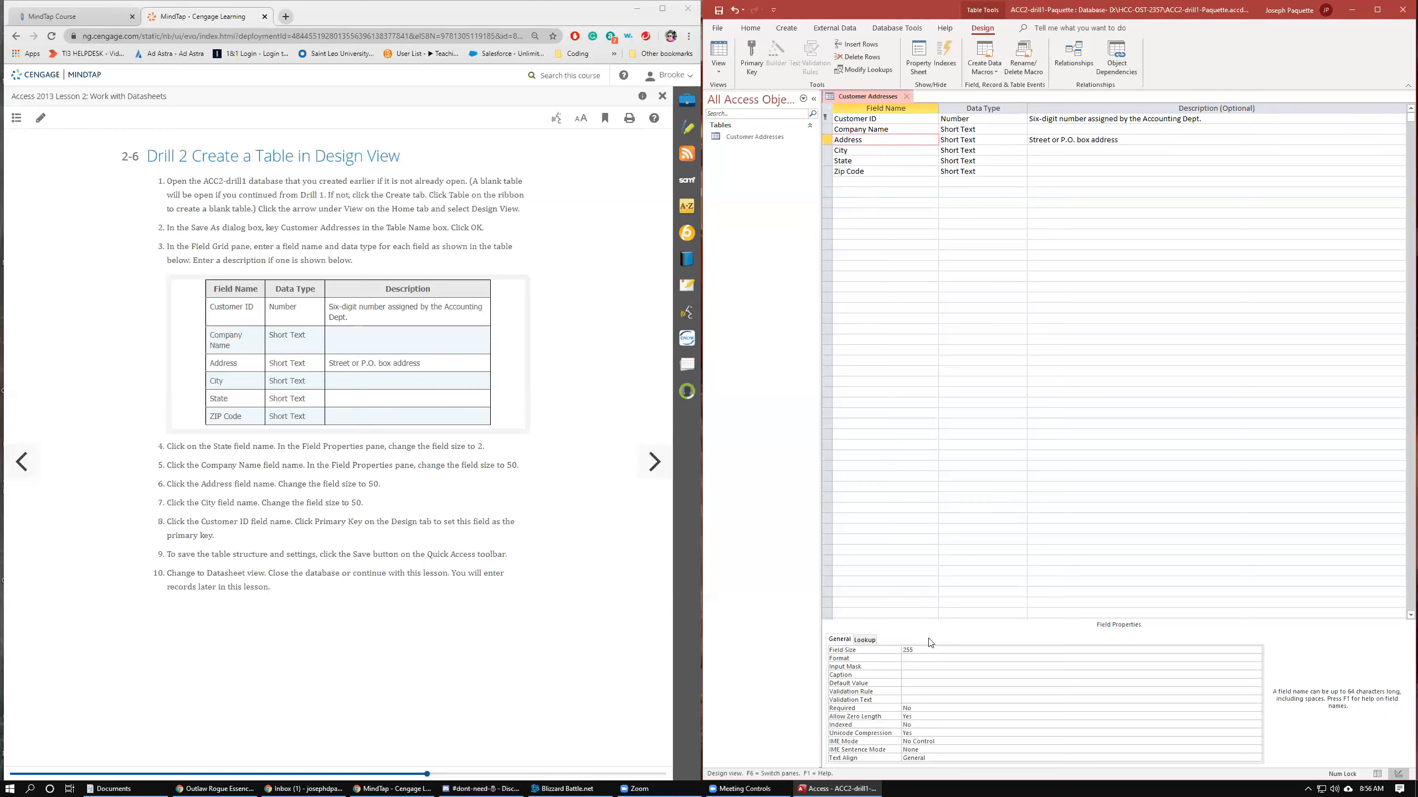
drag(925, 653, 899, 653)
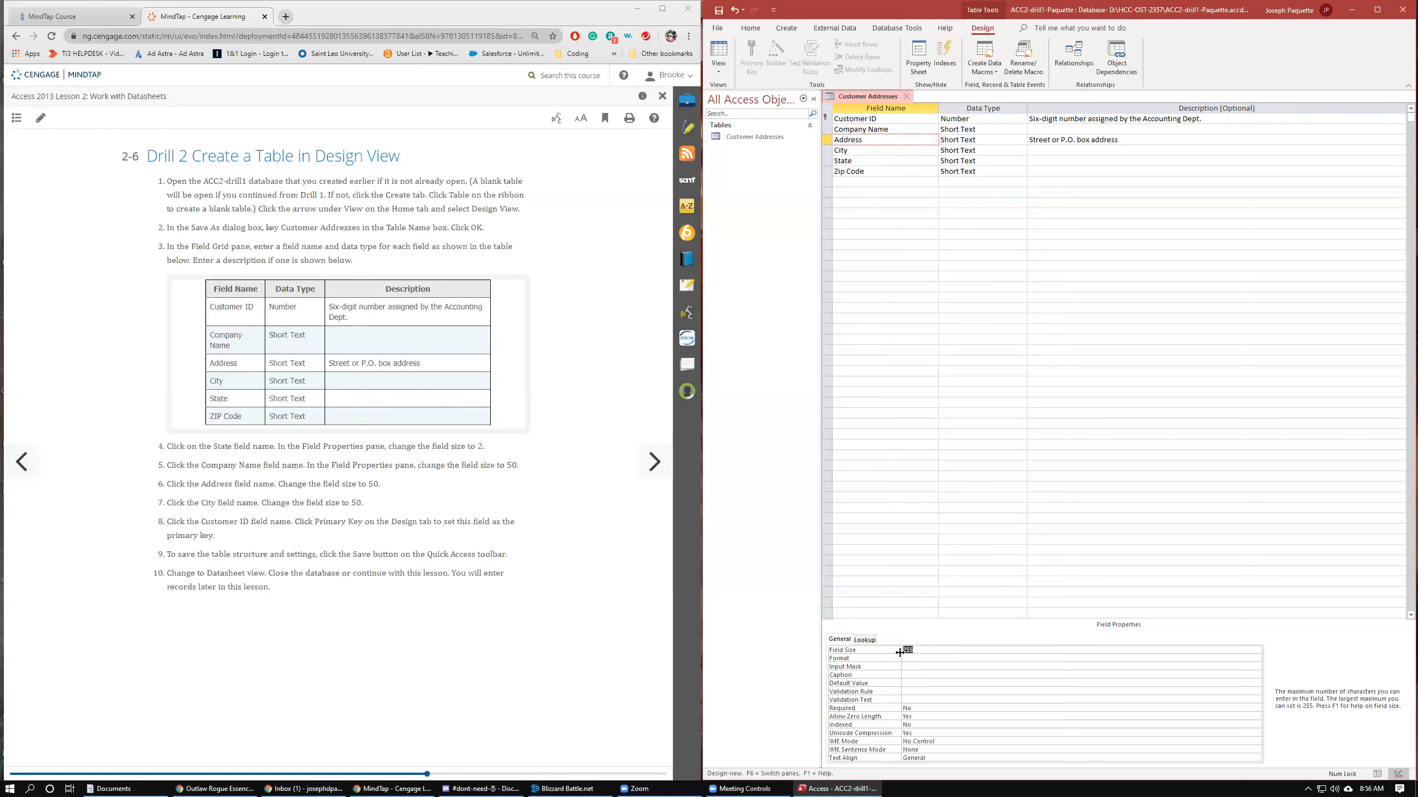
text(50)
click(876, 151)
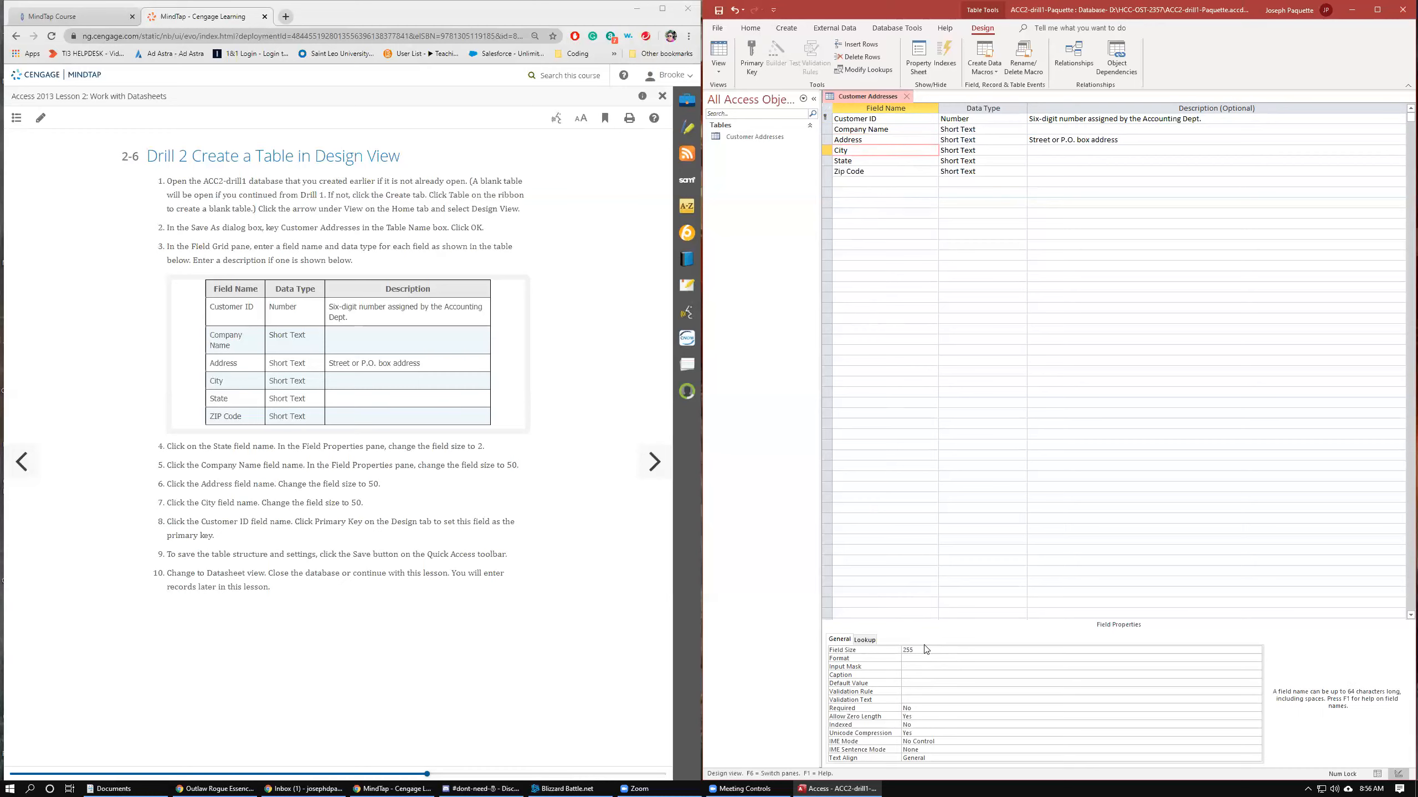
click(902, 651)
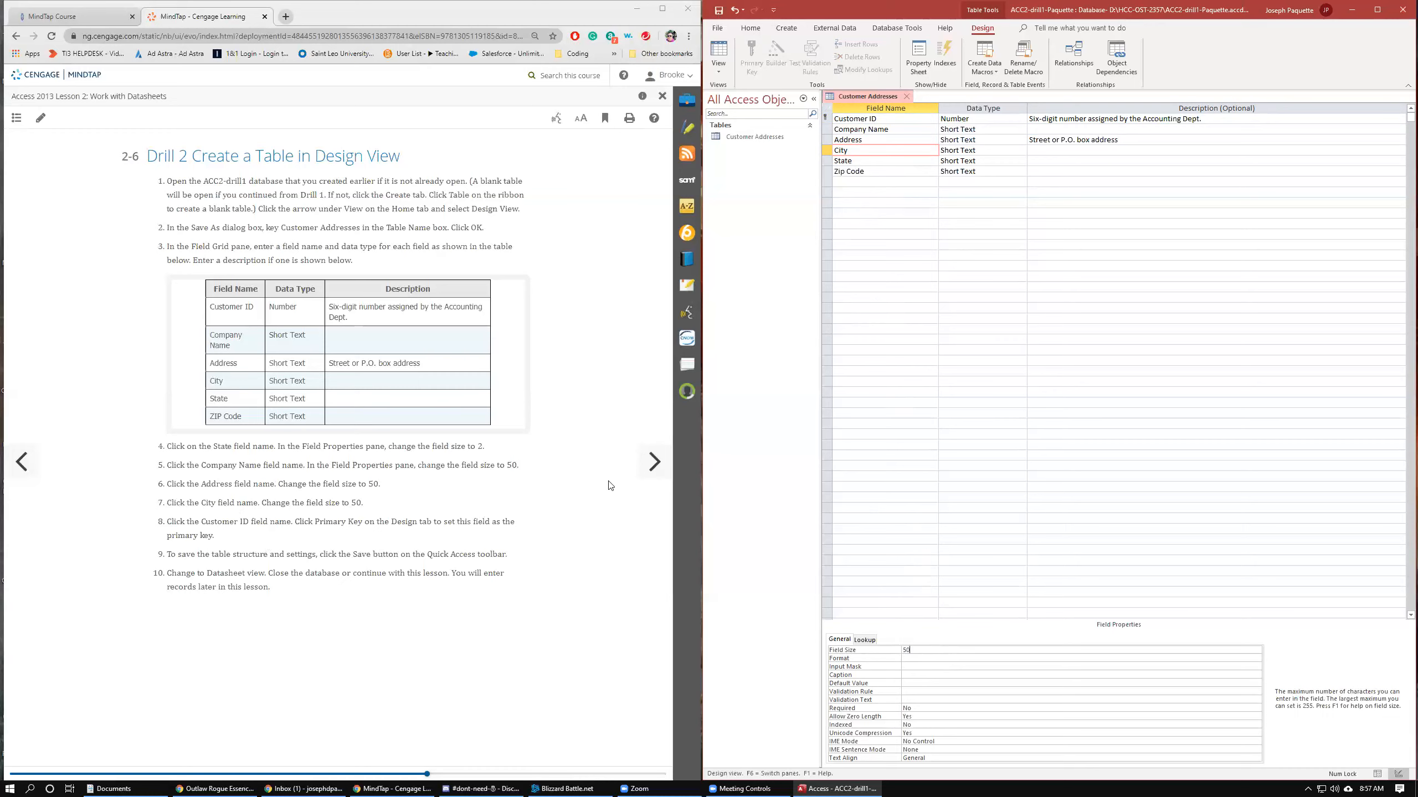
- Set the Customer ID field as the table's primary key
click(859, 118)
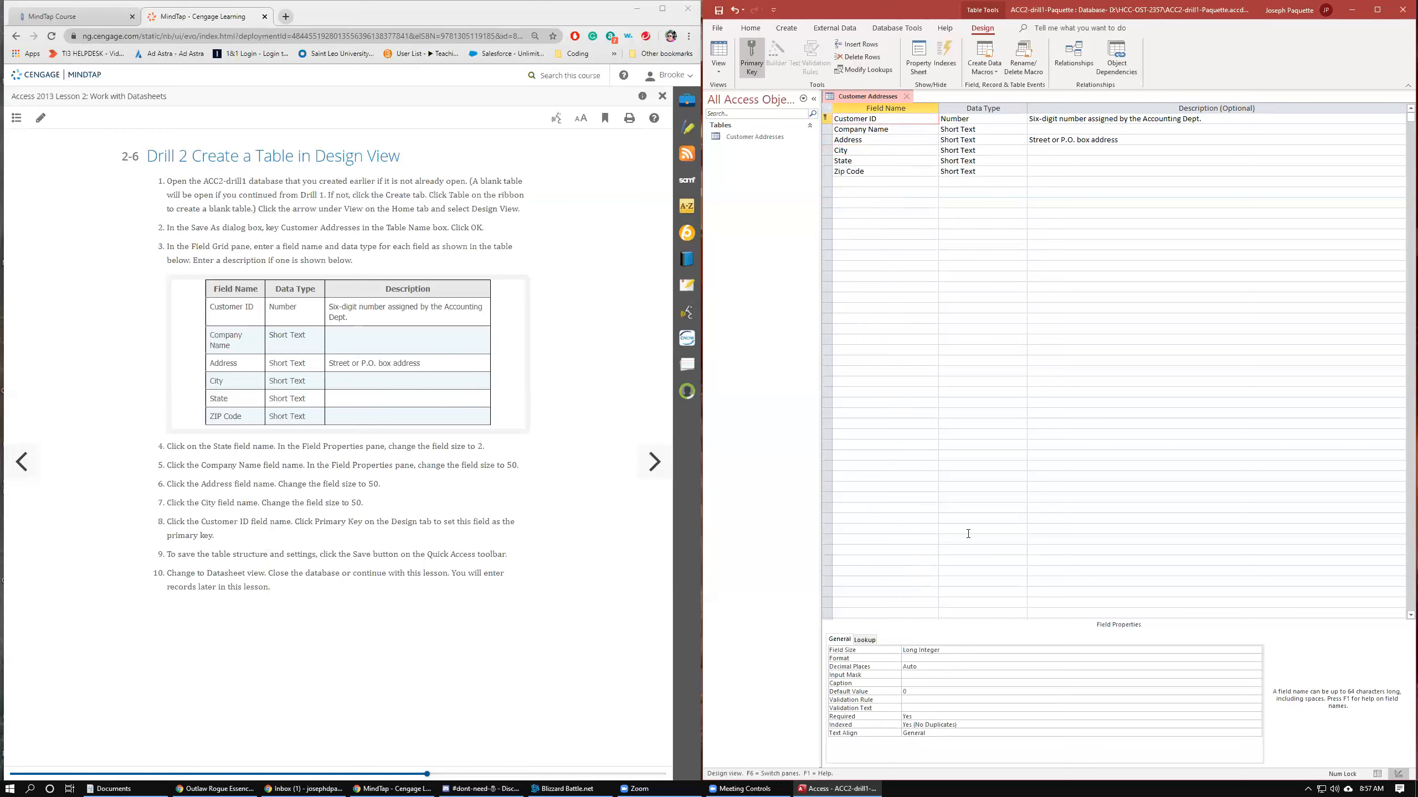
click(860, 119)
click(751, 51)
click(751, 52)
click(745, 50)
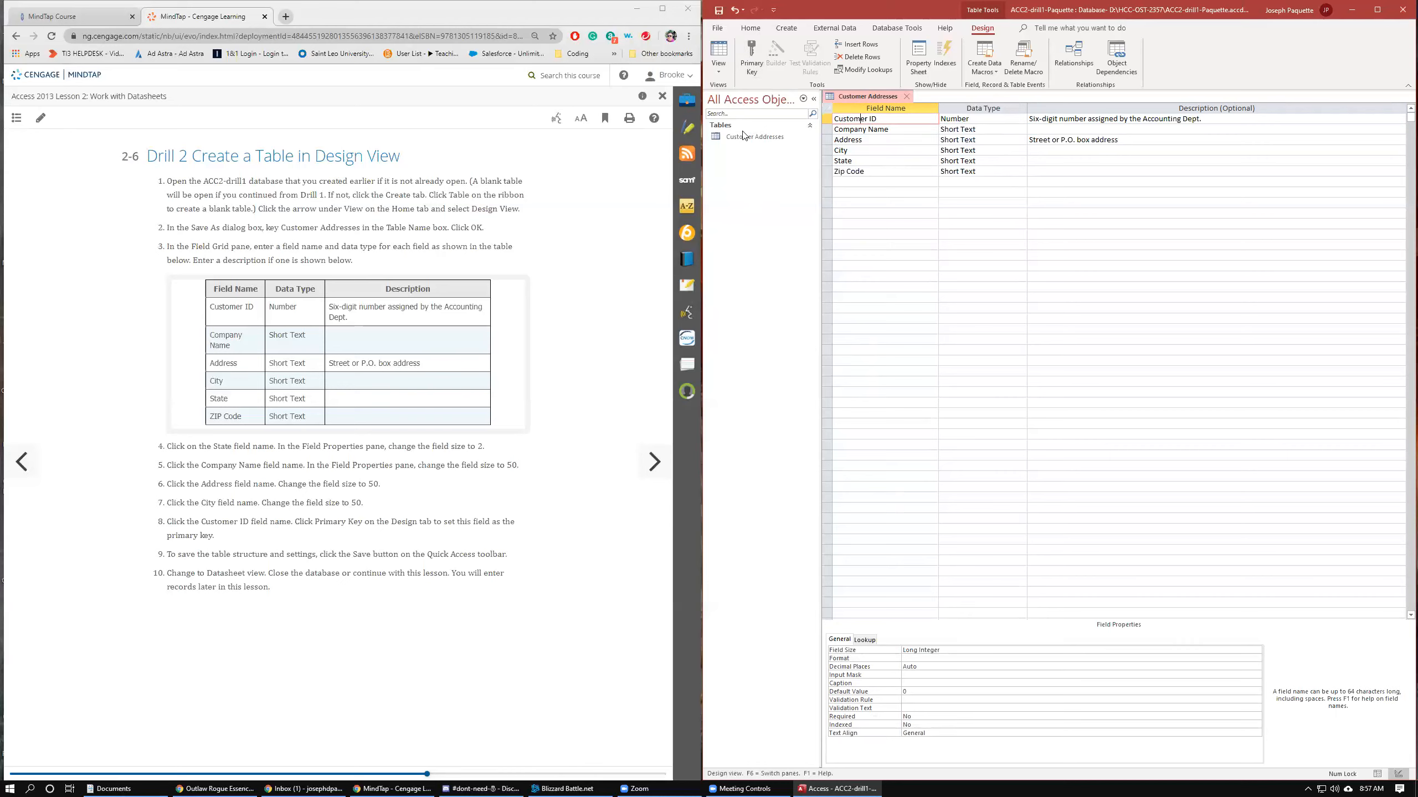
click(751, 53)
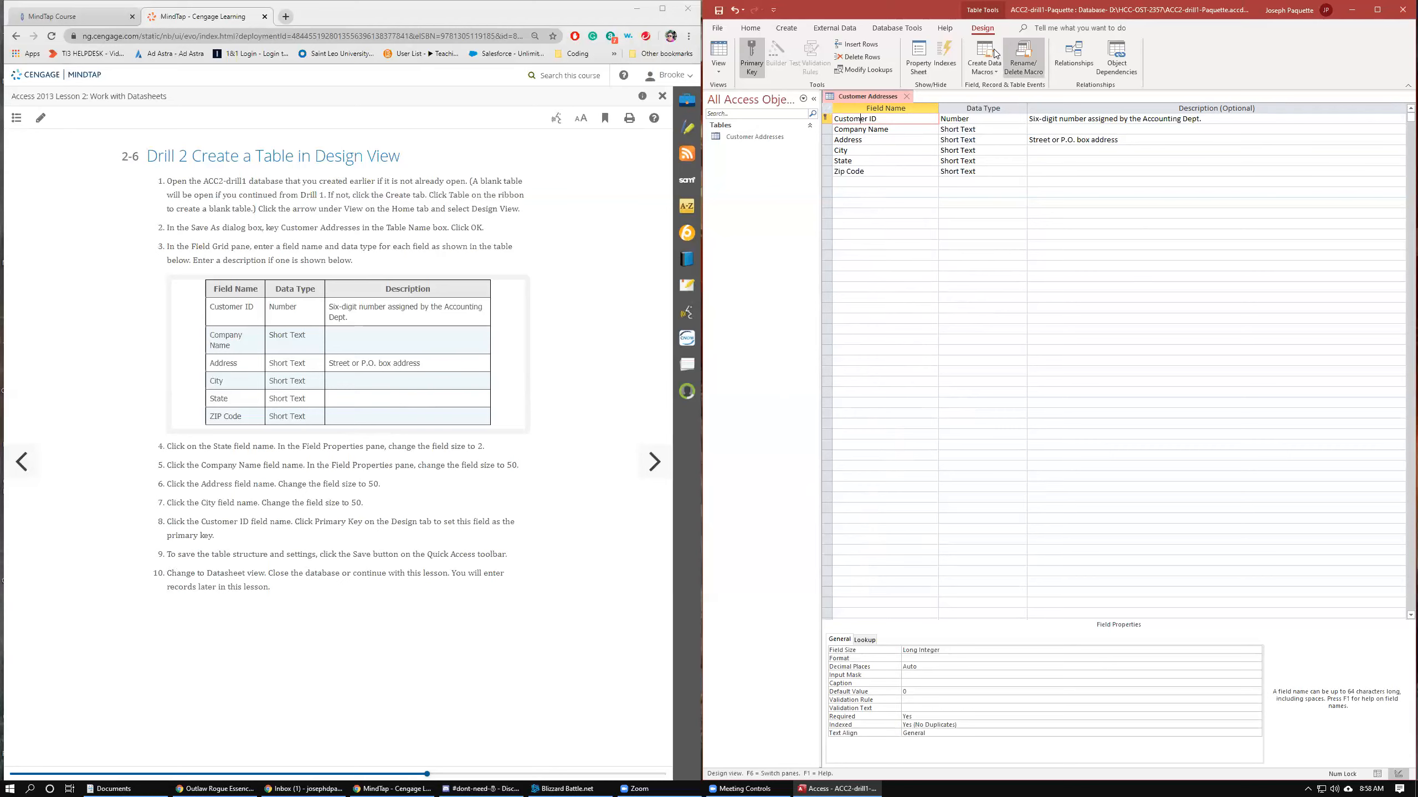
- Save the Customer Addresses table structure and switch it to Datasheet View
click(719, 11)
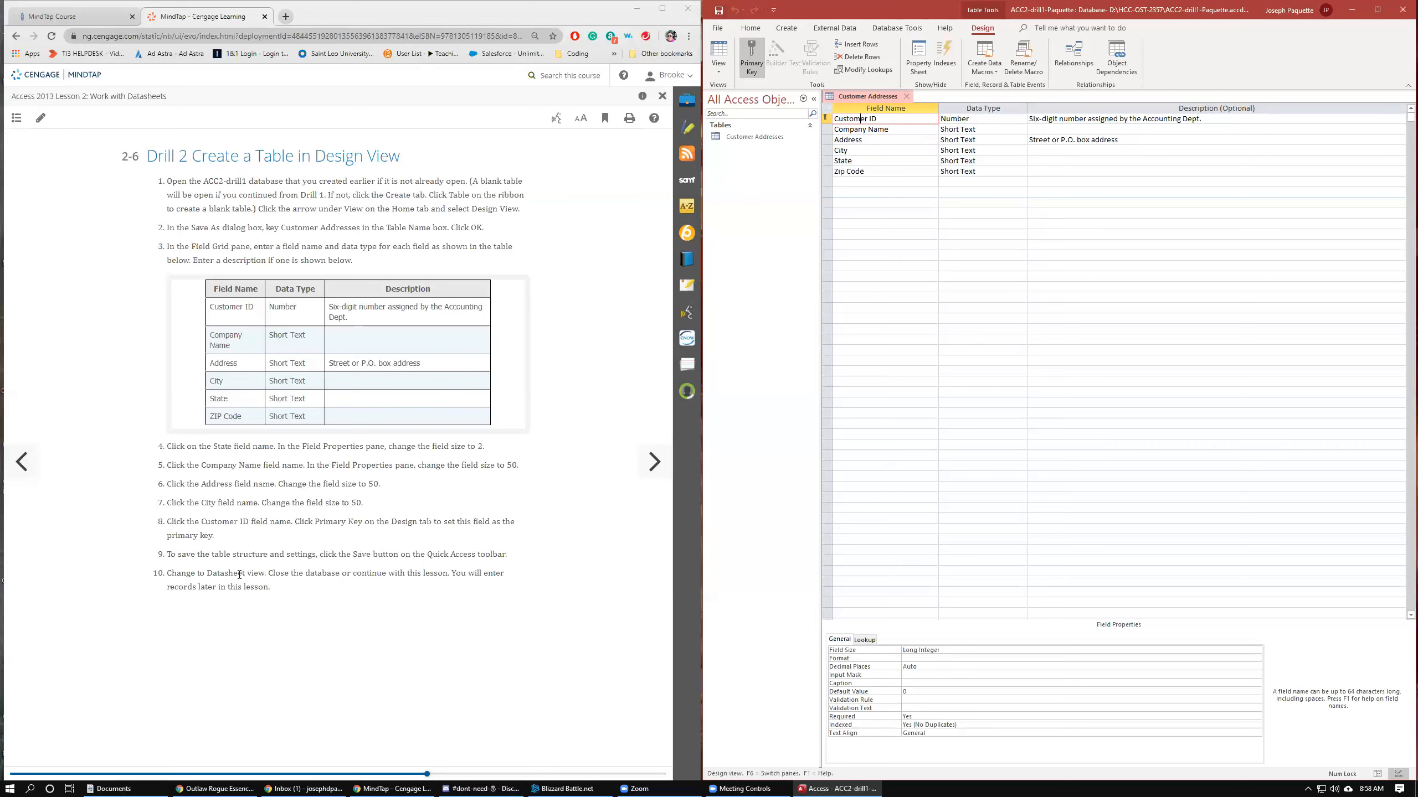
click(724, 70)
click(733, 96)
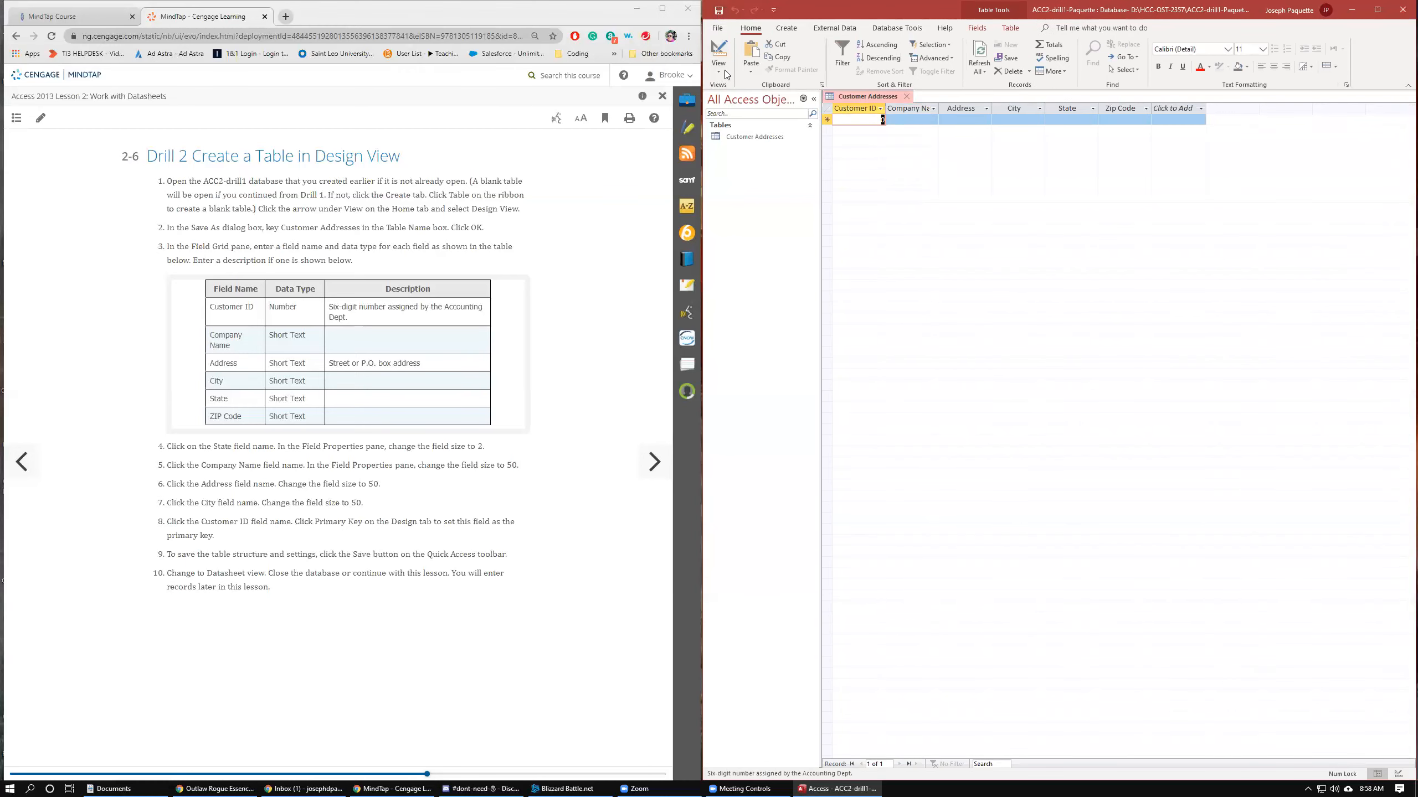
- Toggle the Customer Addresses table between Design View and Datasheet View, ending in Datasheet View
click(720, 52)
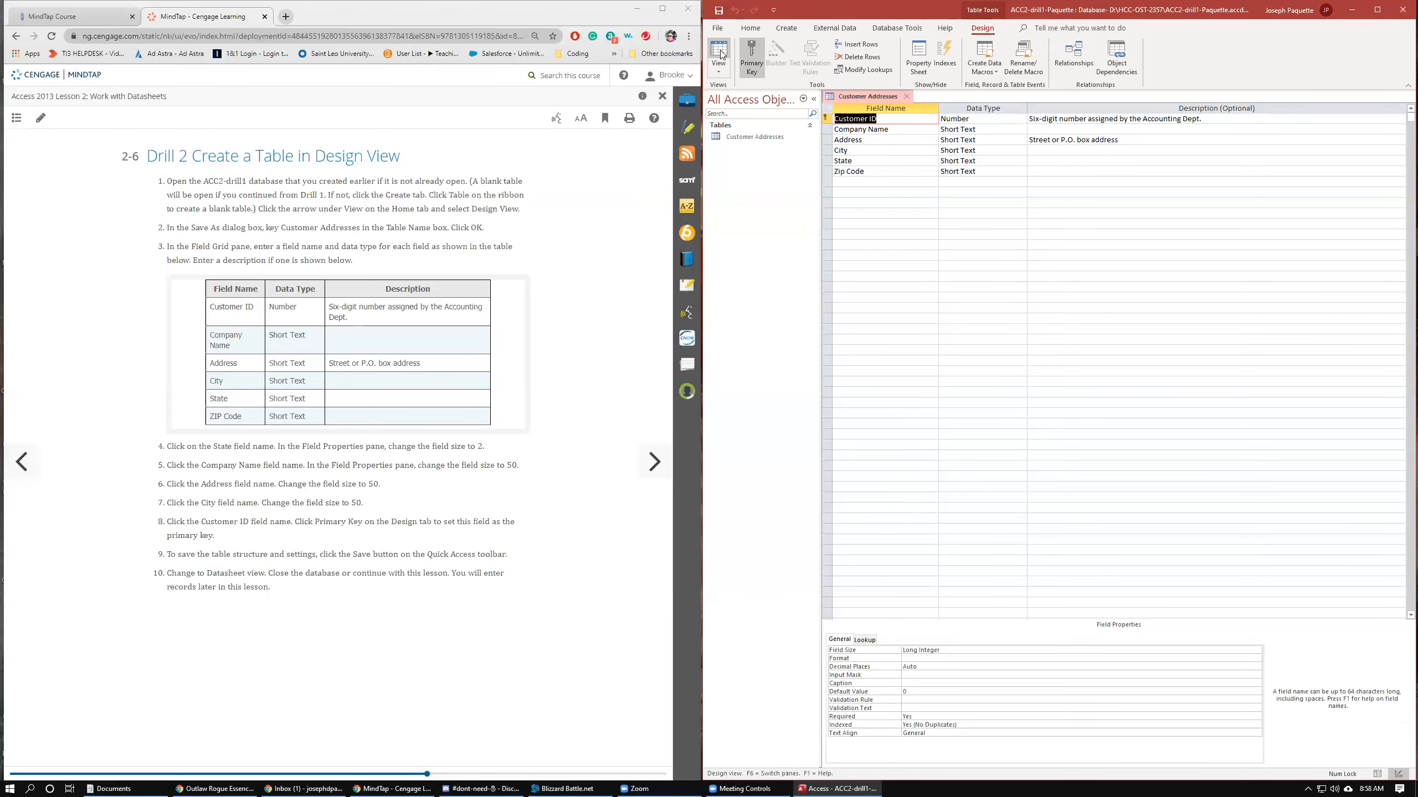
click(720, 52)
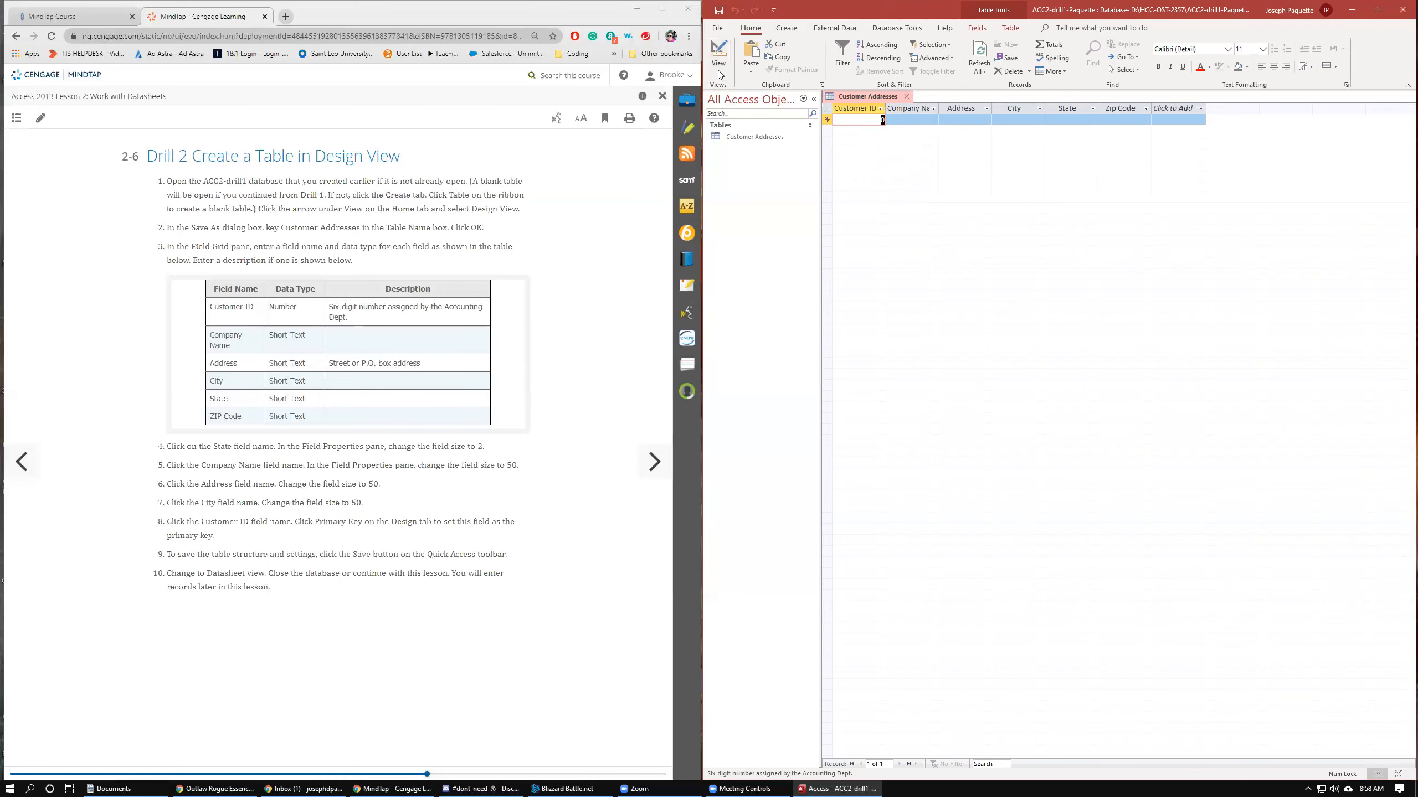
click(717, 49)
click(723, 48)
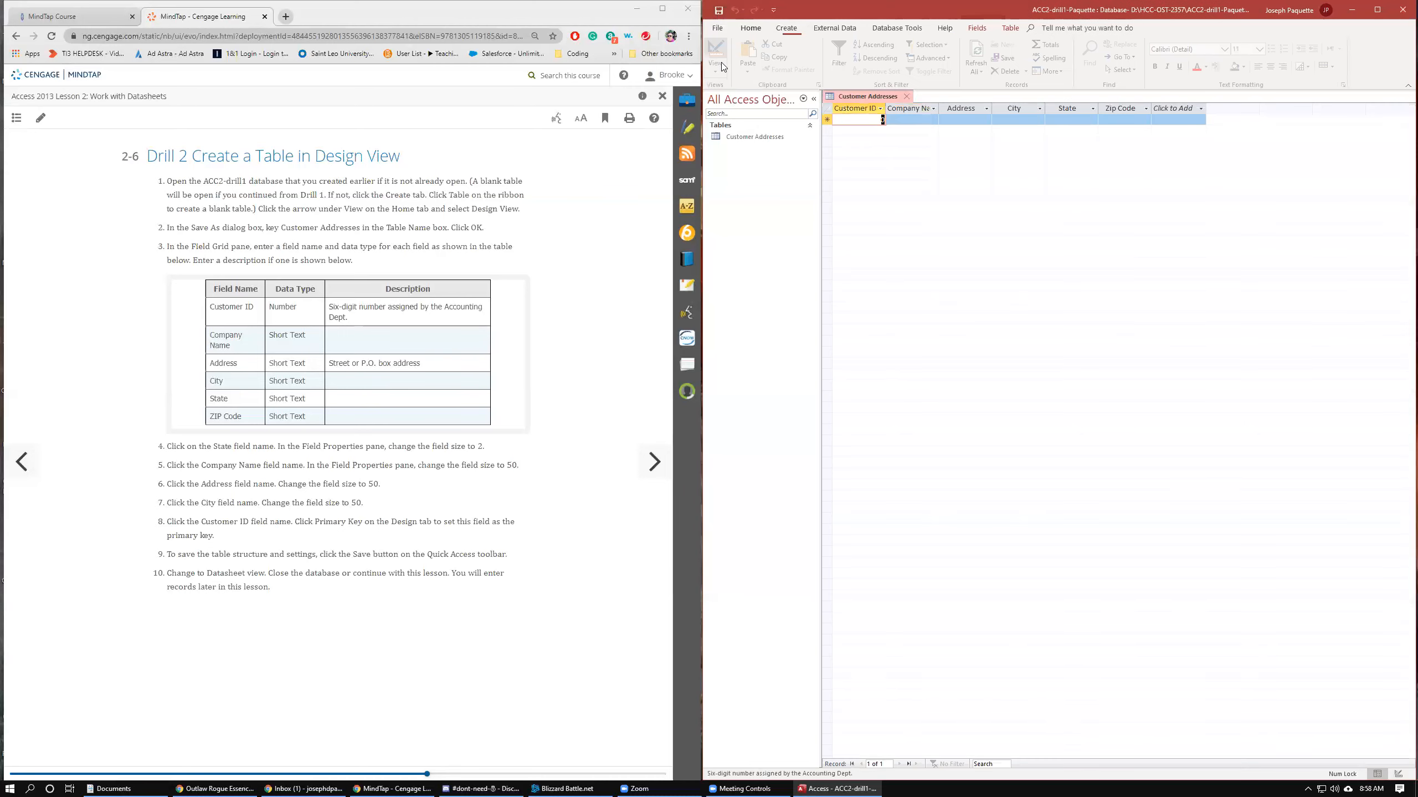
click(718, 76)
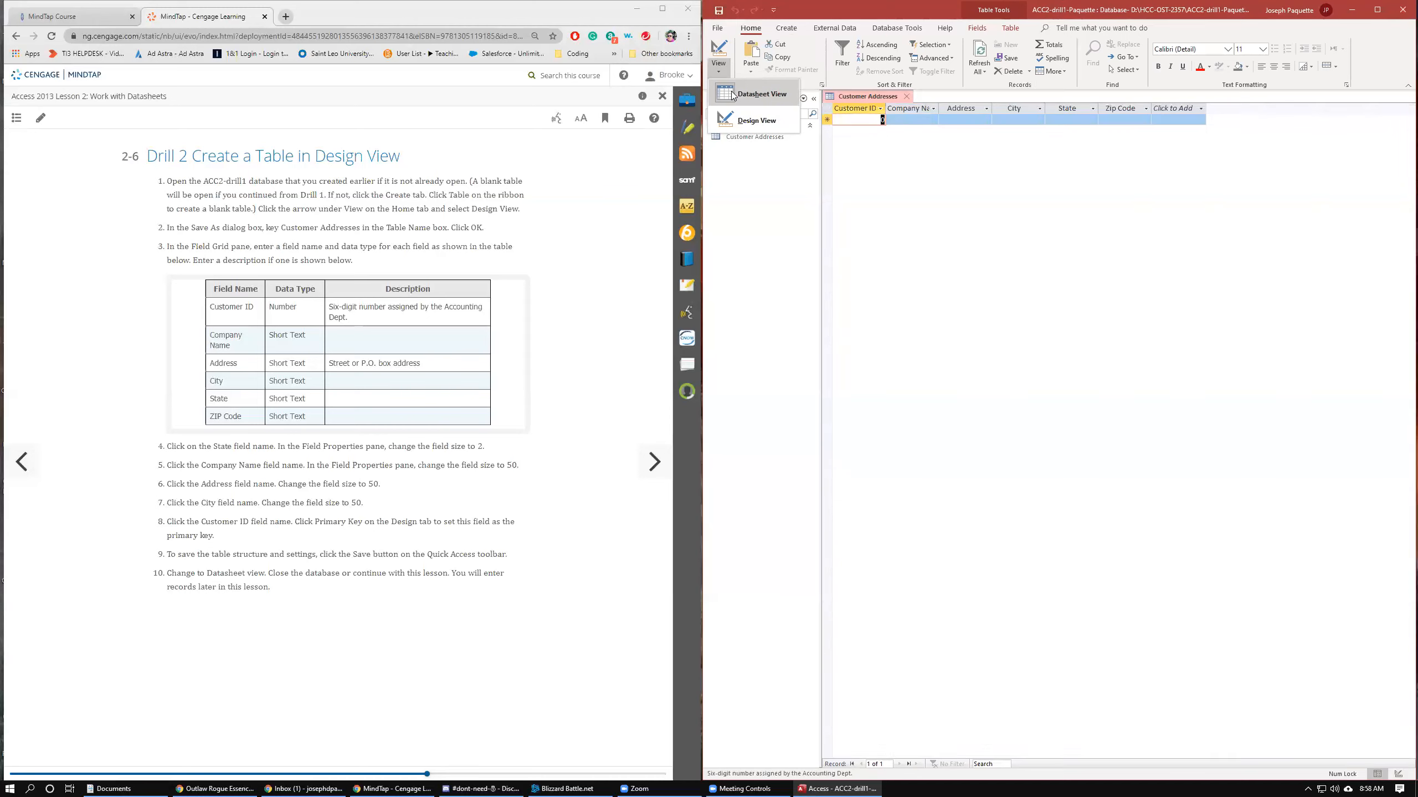
click(736, 122)
click(718, 71)
click(729, 94)
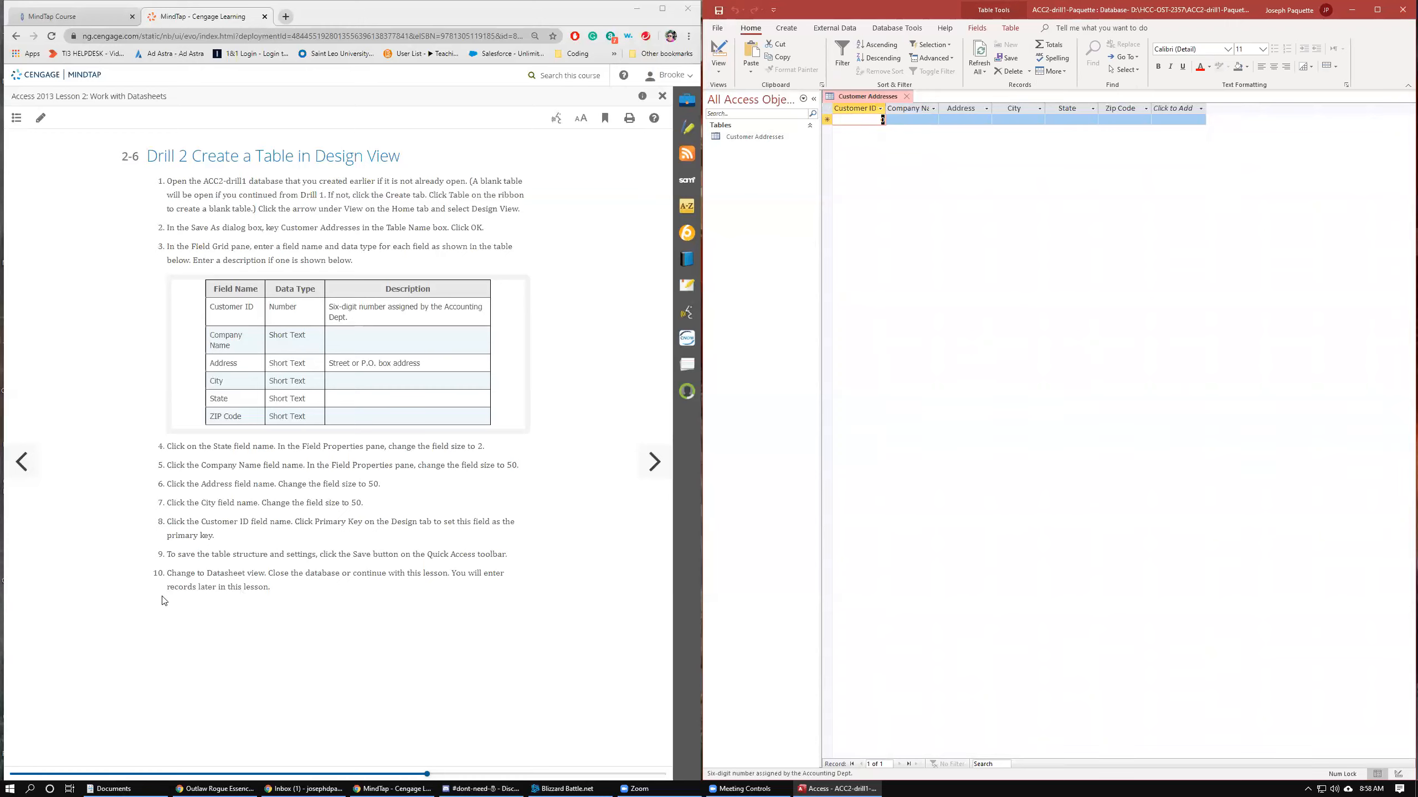
- Advance the lesson to the Print a Datasheet section, and view the Customer Addresses table in Print Preview before closing the preview
click(656, 466)
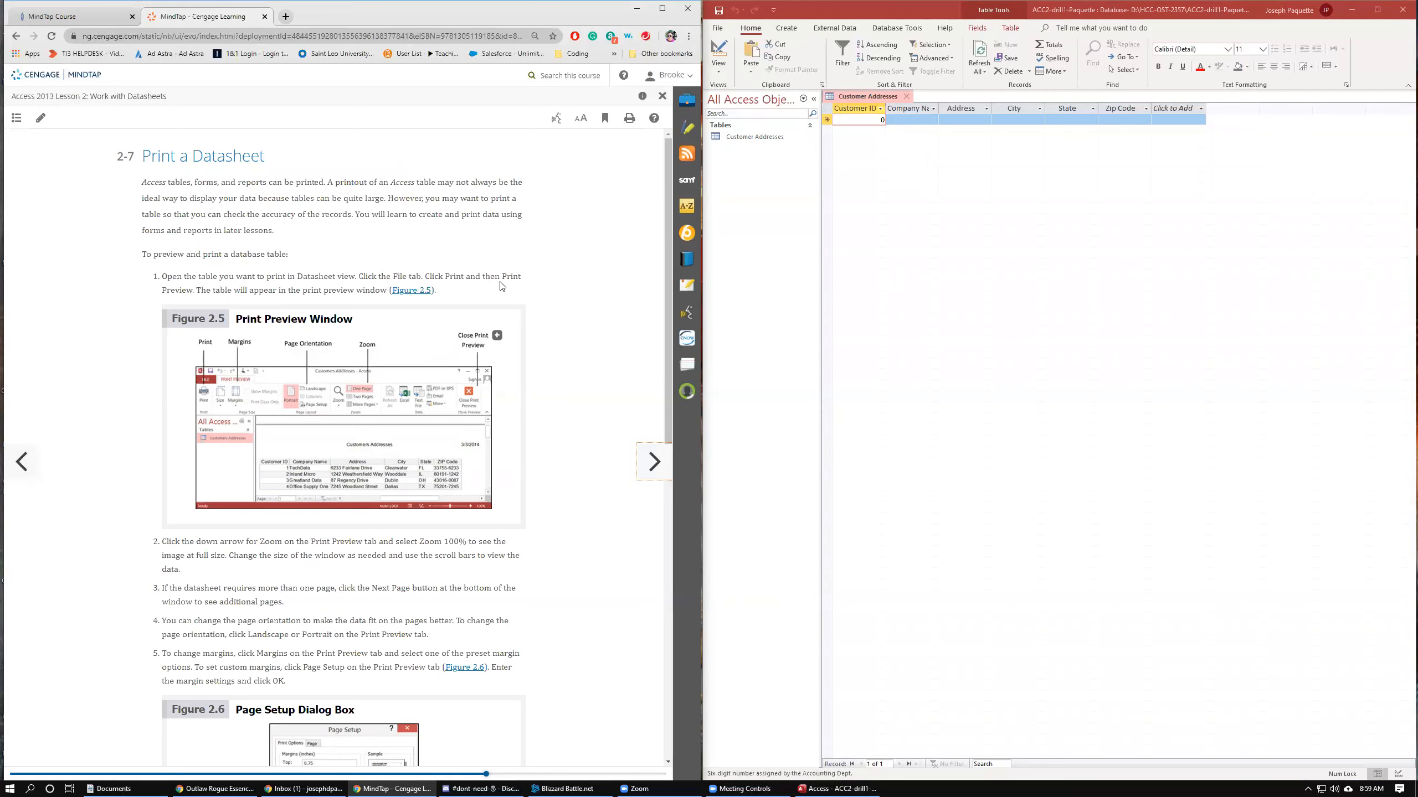
click(718, 29)
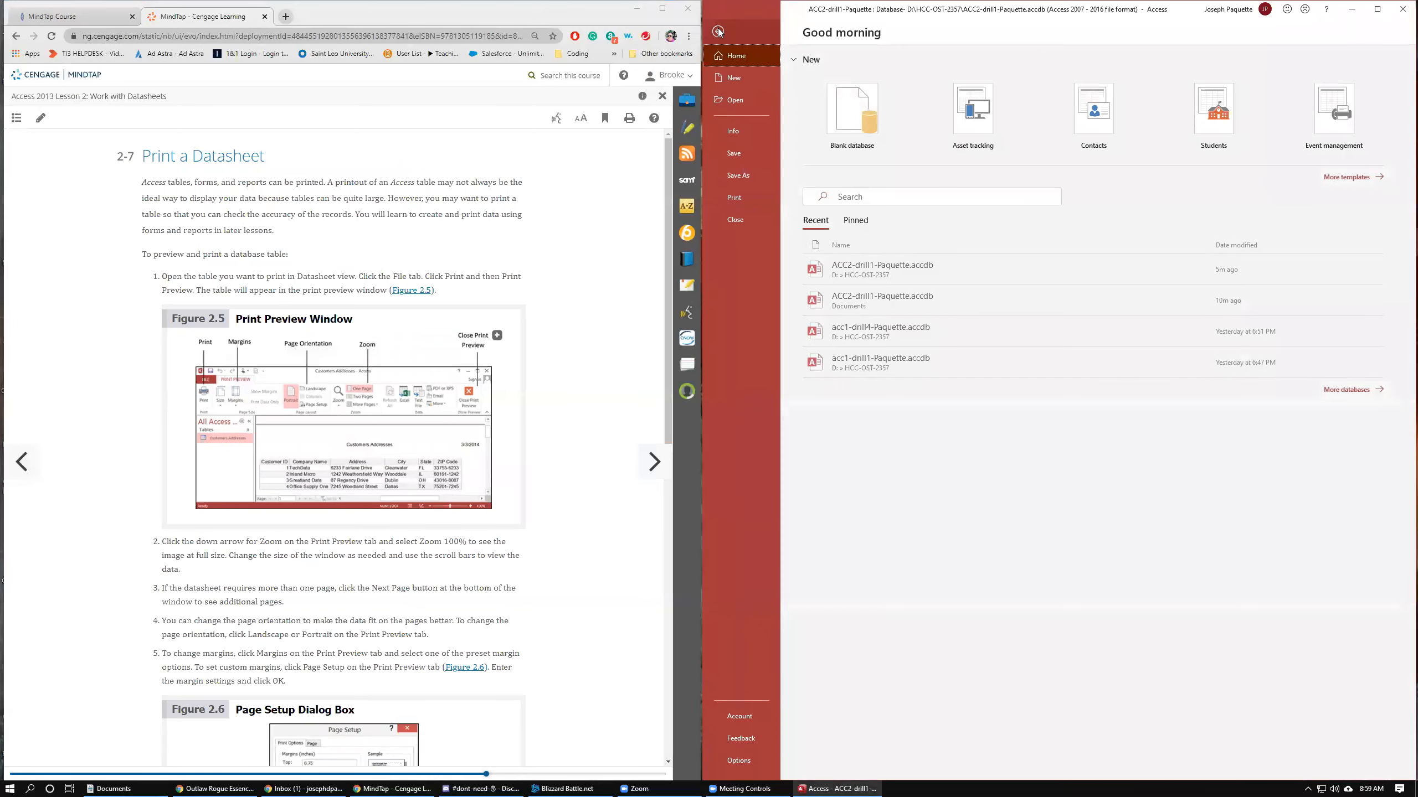
click(735, 197)
click(878, 157)
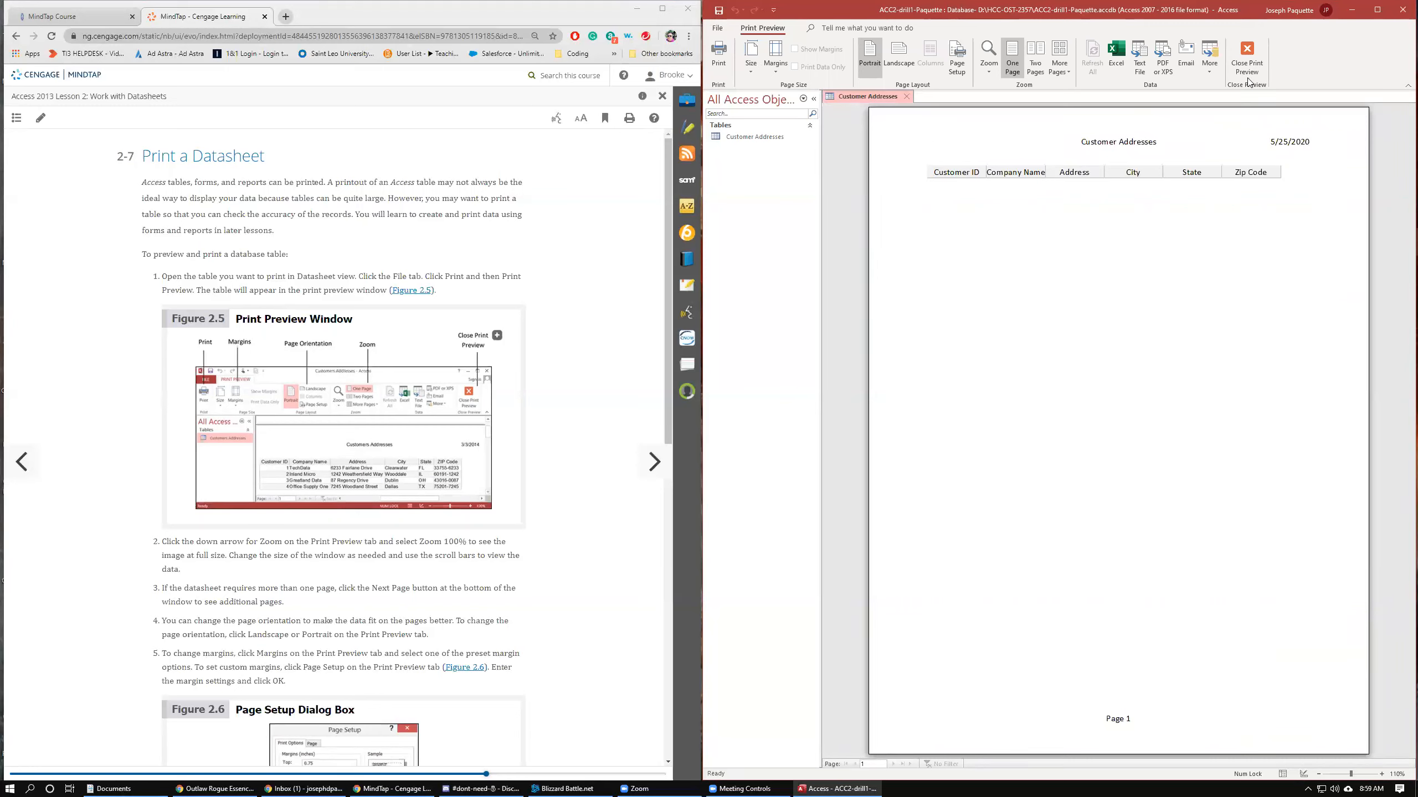
click(1247, 59)
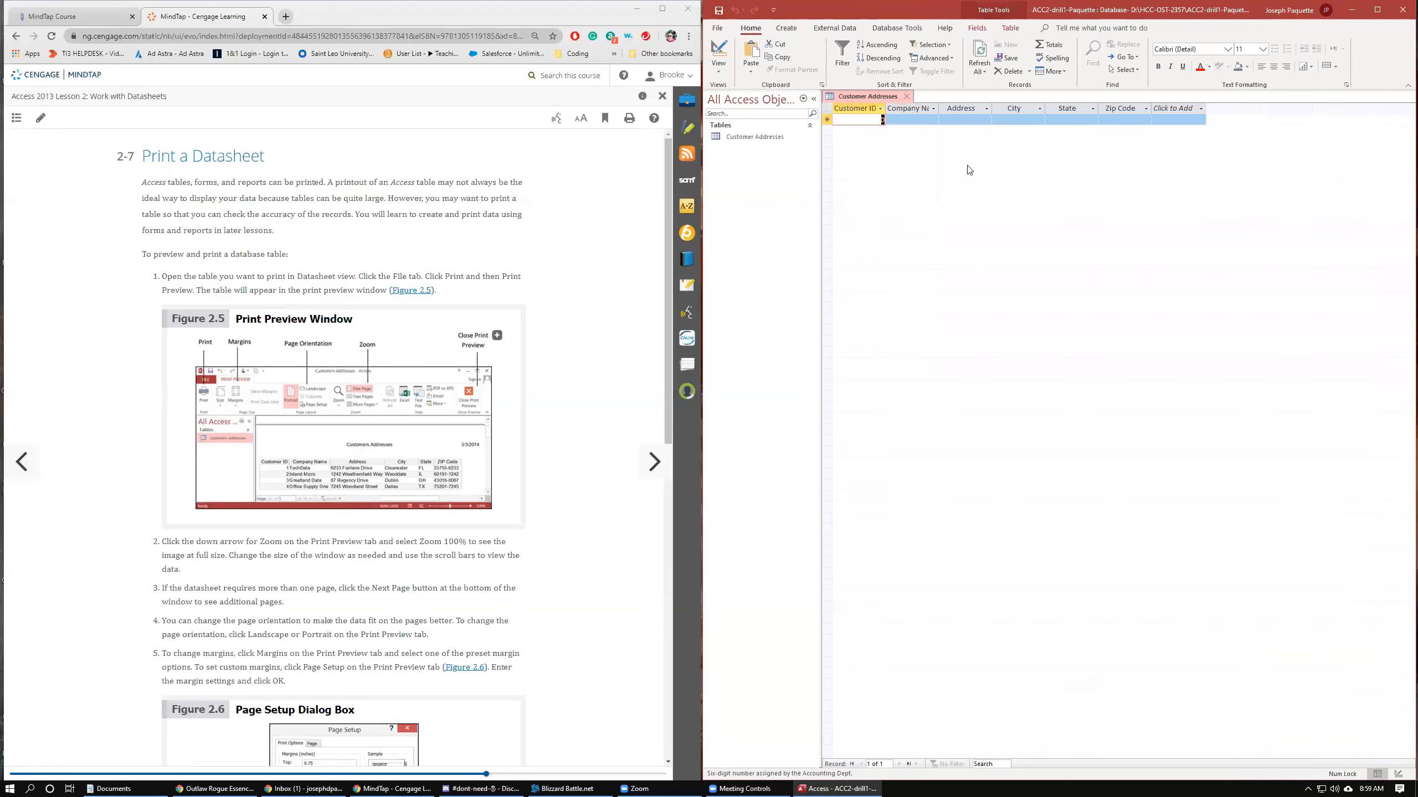
- Switch the table to Design View and check whether the Print command is available from there
click(718, 55)
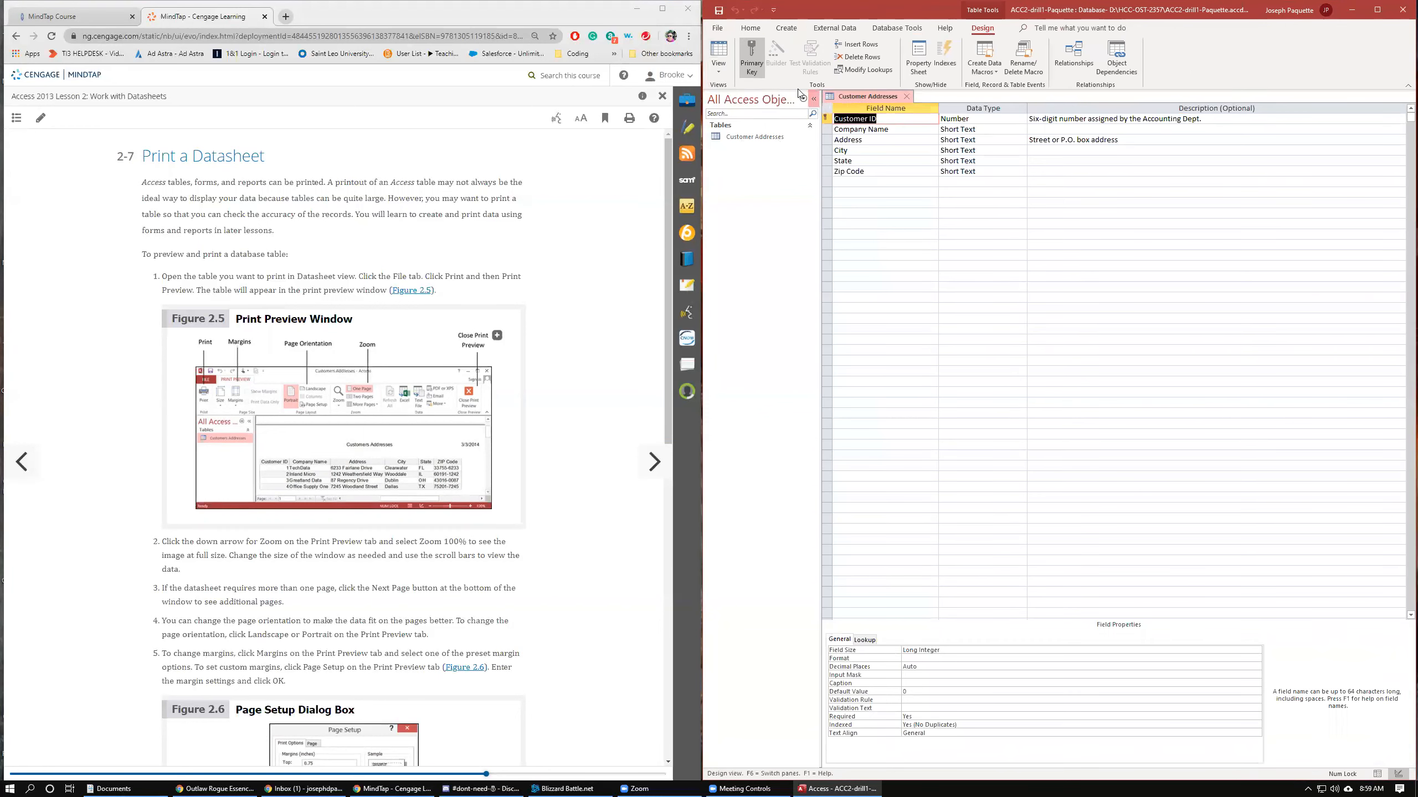
click(717, 28)
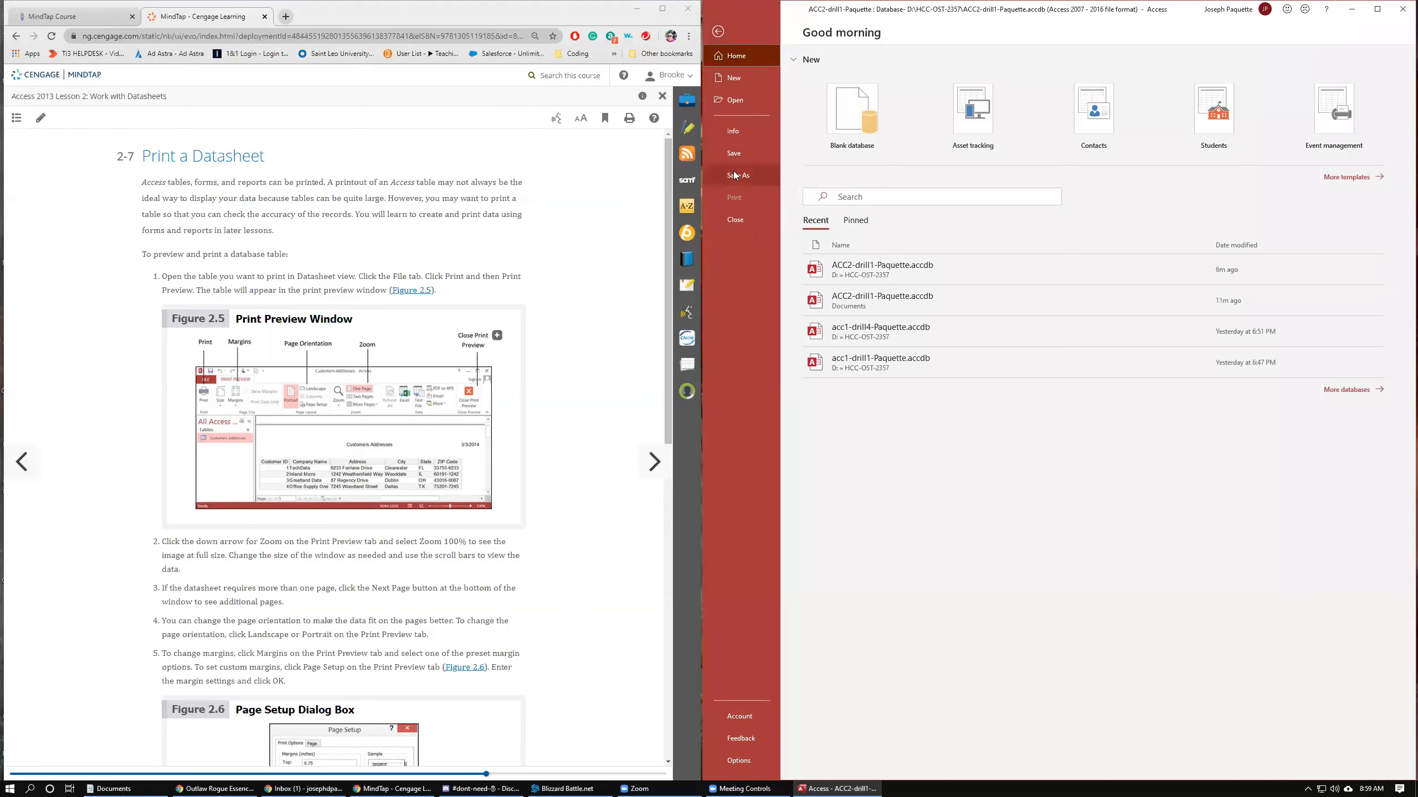
click(717, 31)
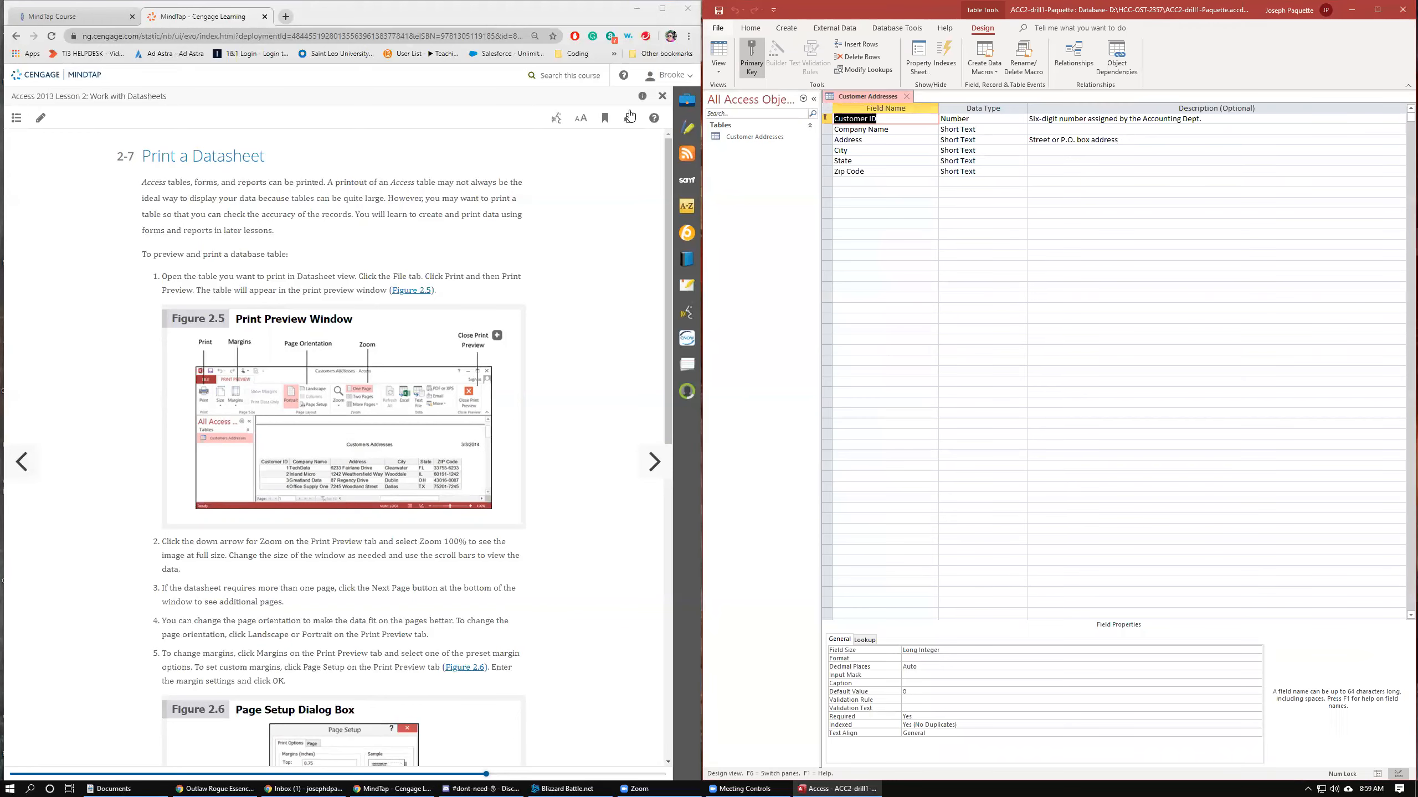
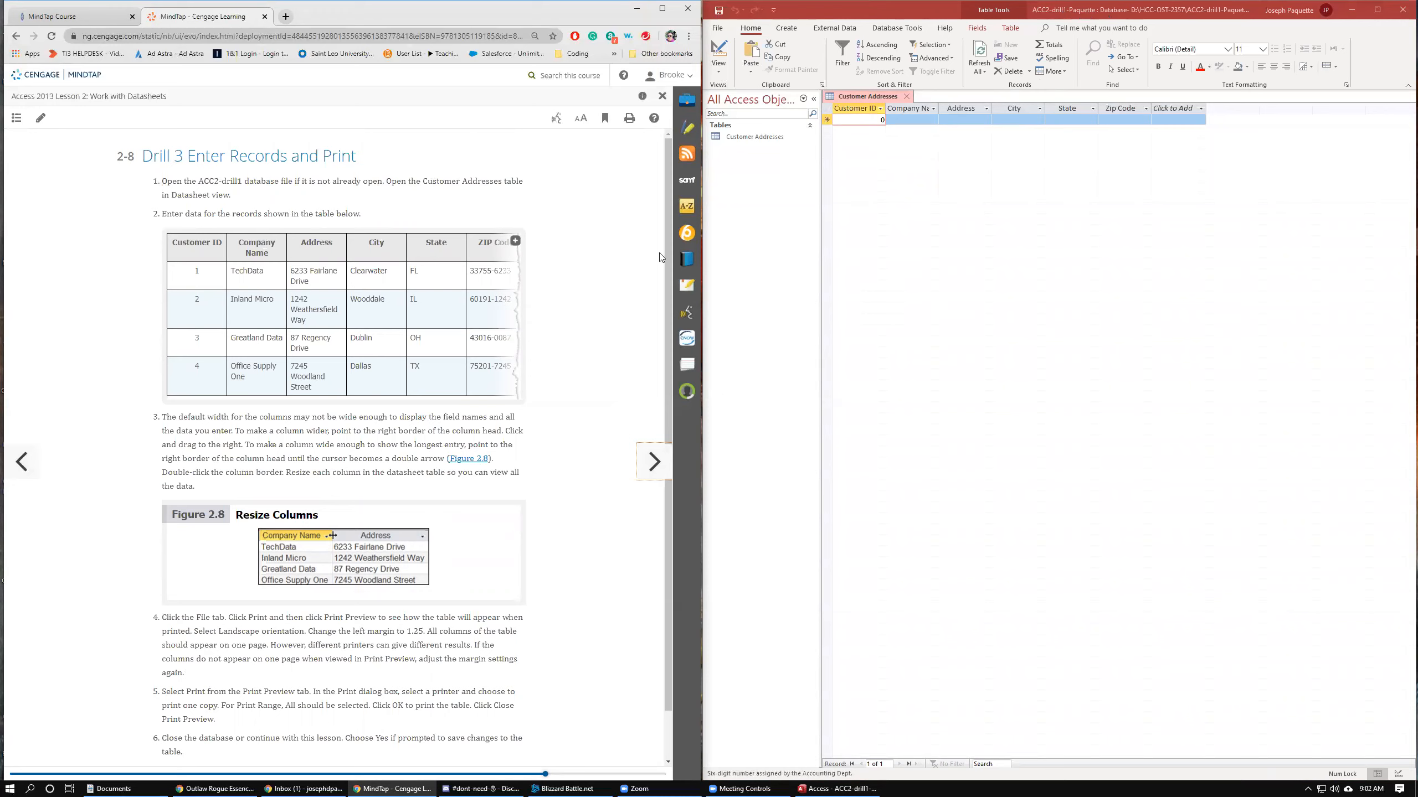
- Start the first Customer Addresses record with its customer ID, company name TechData and the street address listed in the drill
click(878, 120)
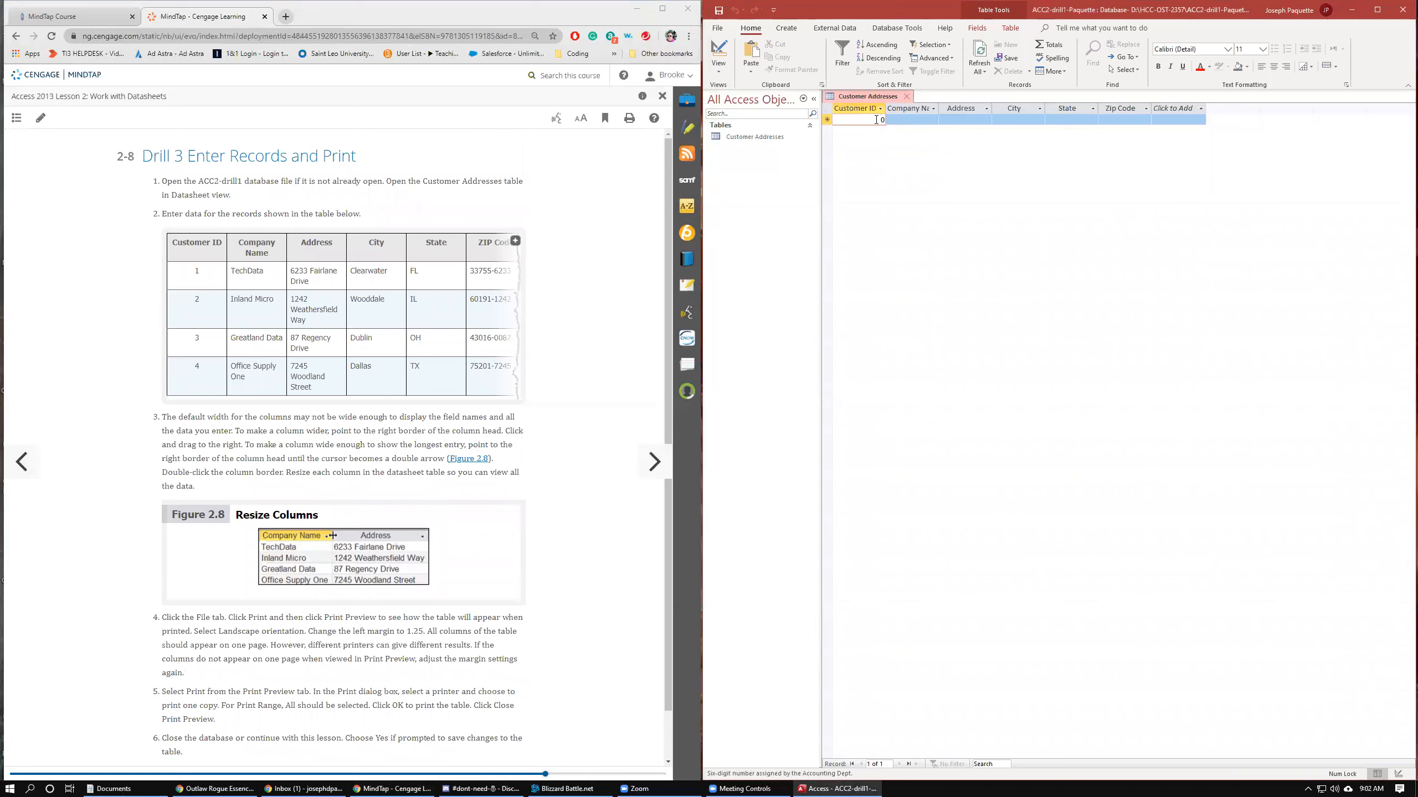
text(1)
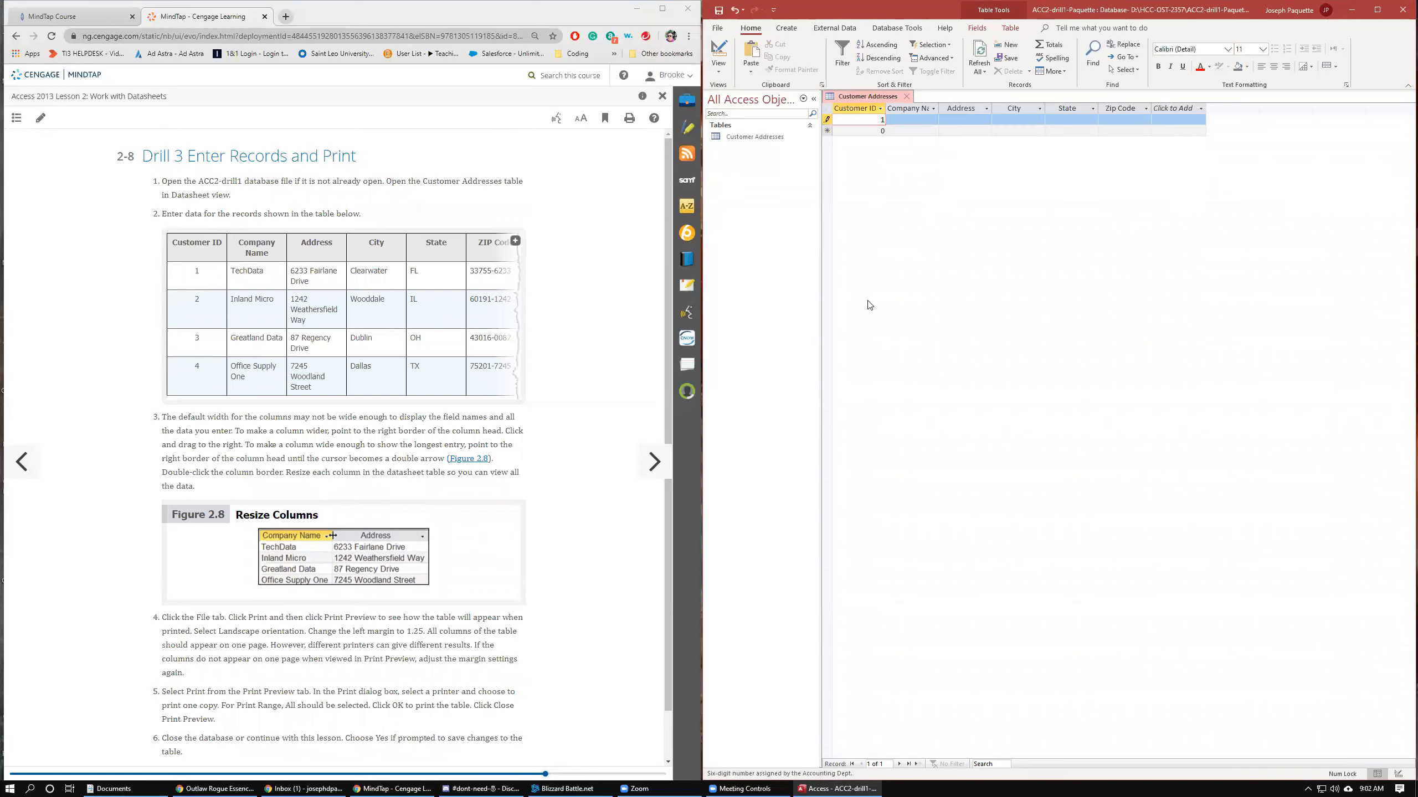
key(Tab)
text(TechData)
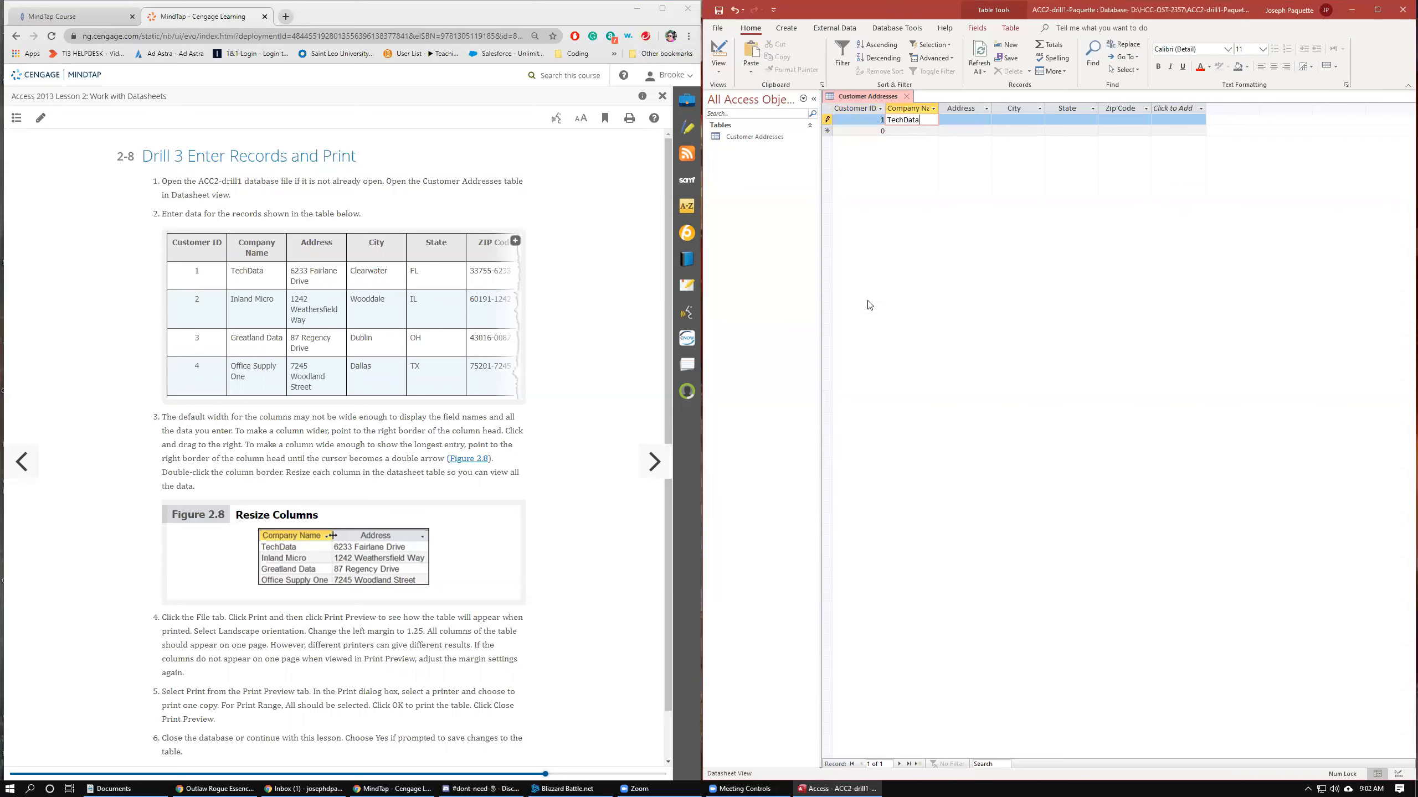
key(Tab)
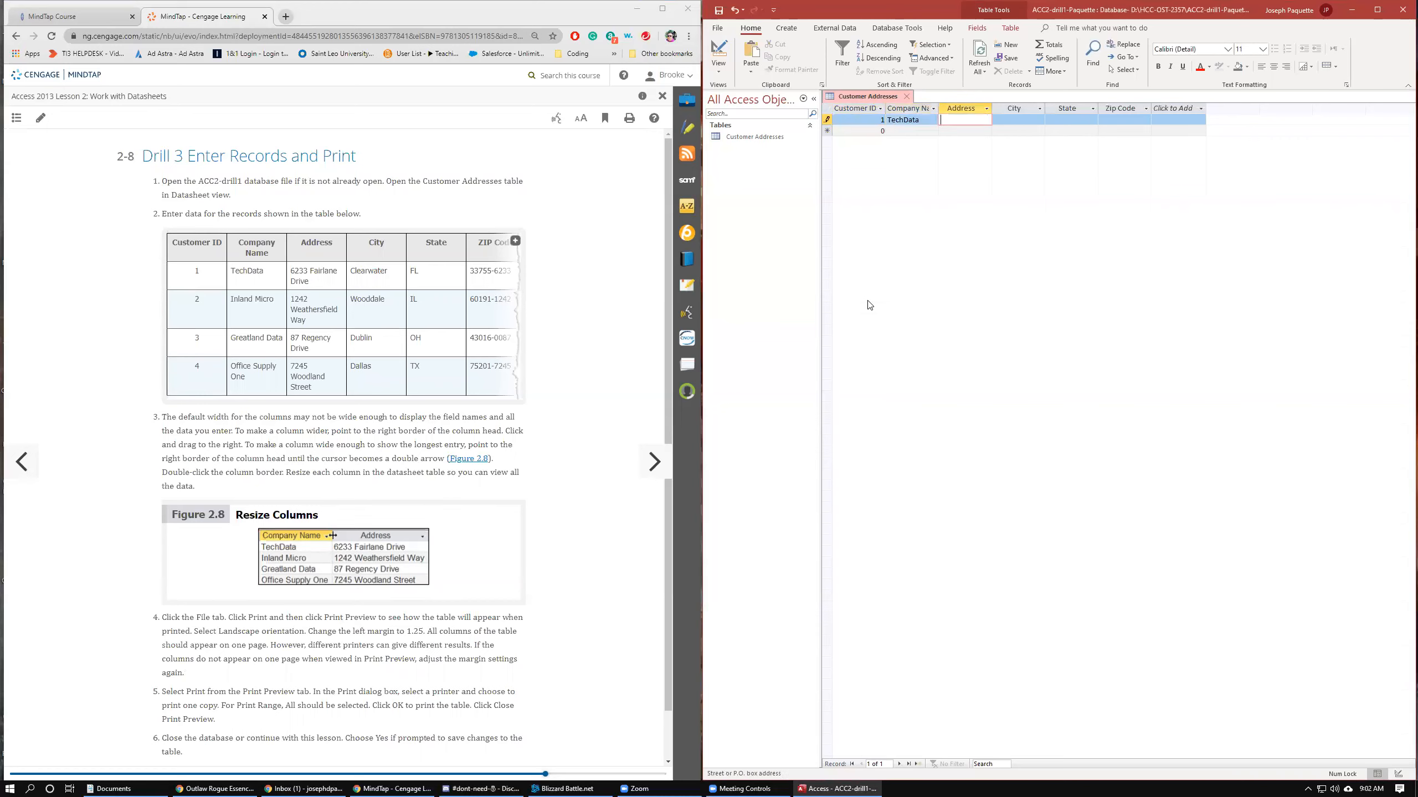
text(6233)
text( Fs)
text(irlane)
text( Drive)
key(Tab)
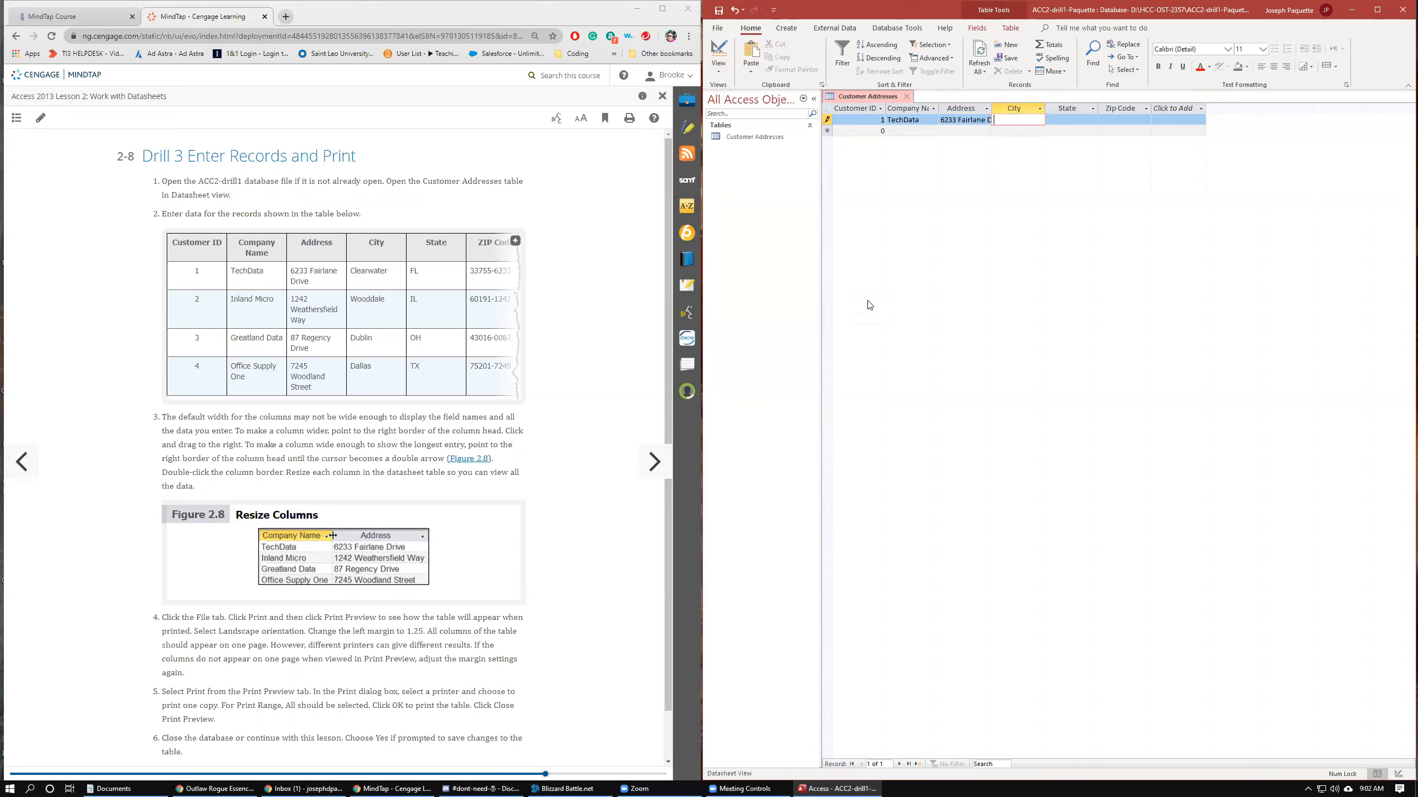
- Complete the TechData record with its city, state and ZIP code from the drill table
text(Clearwater)
key(Tab)
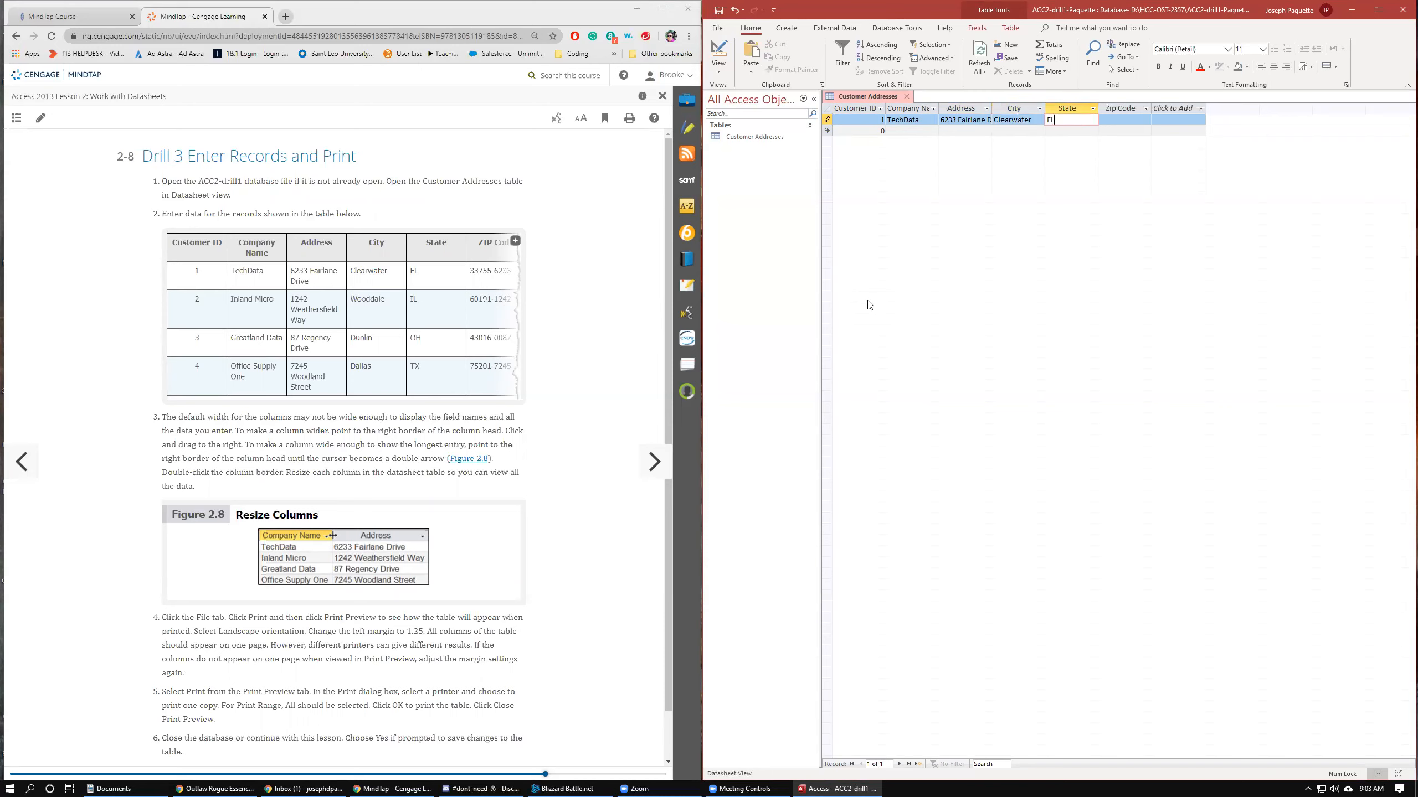
key(Tab)
text(33755)
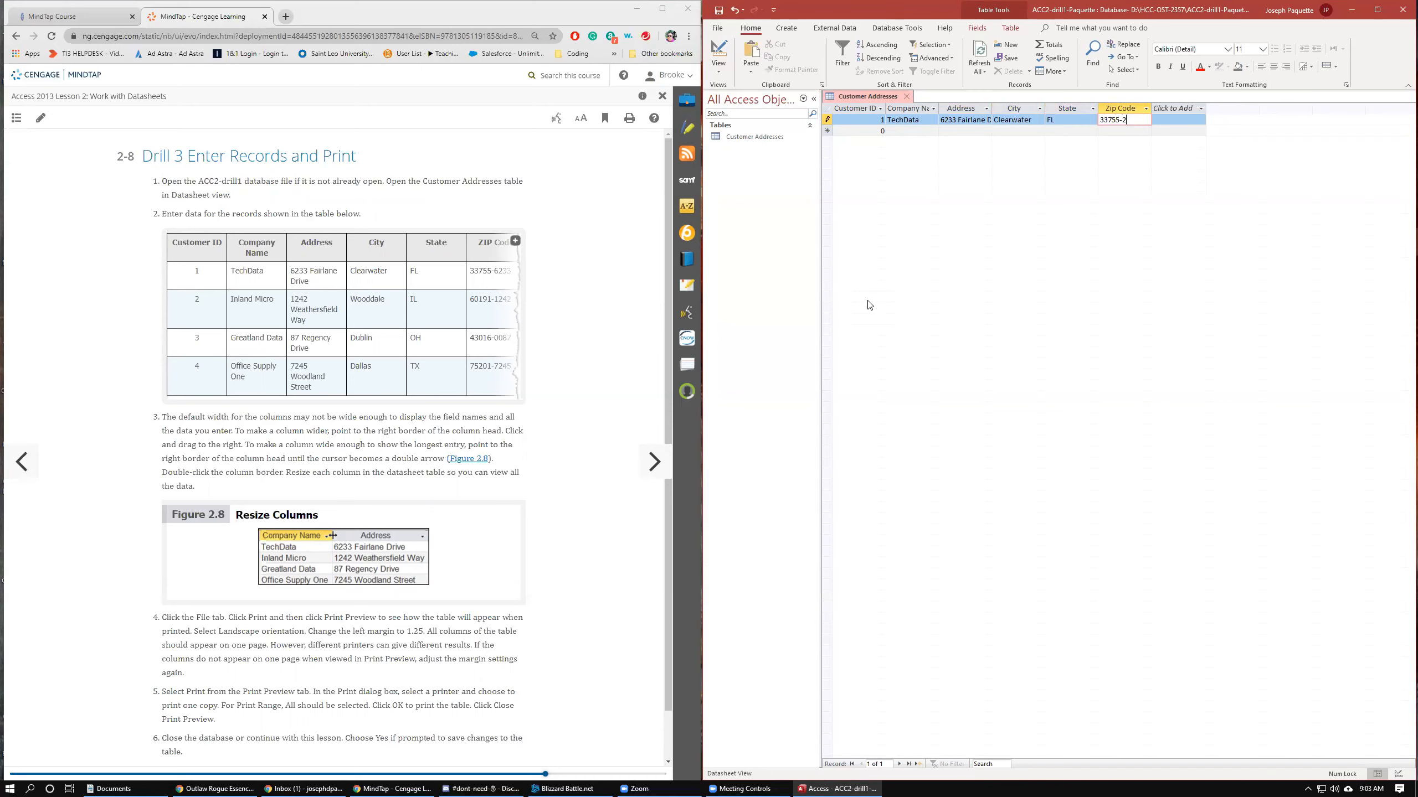
text(-6233)
key(Tab)
key(shift+Tab)
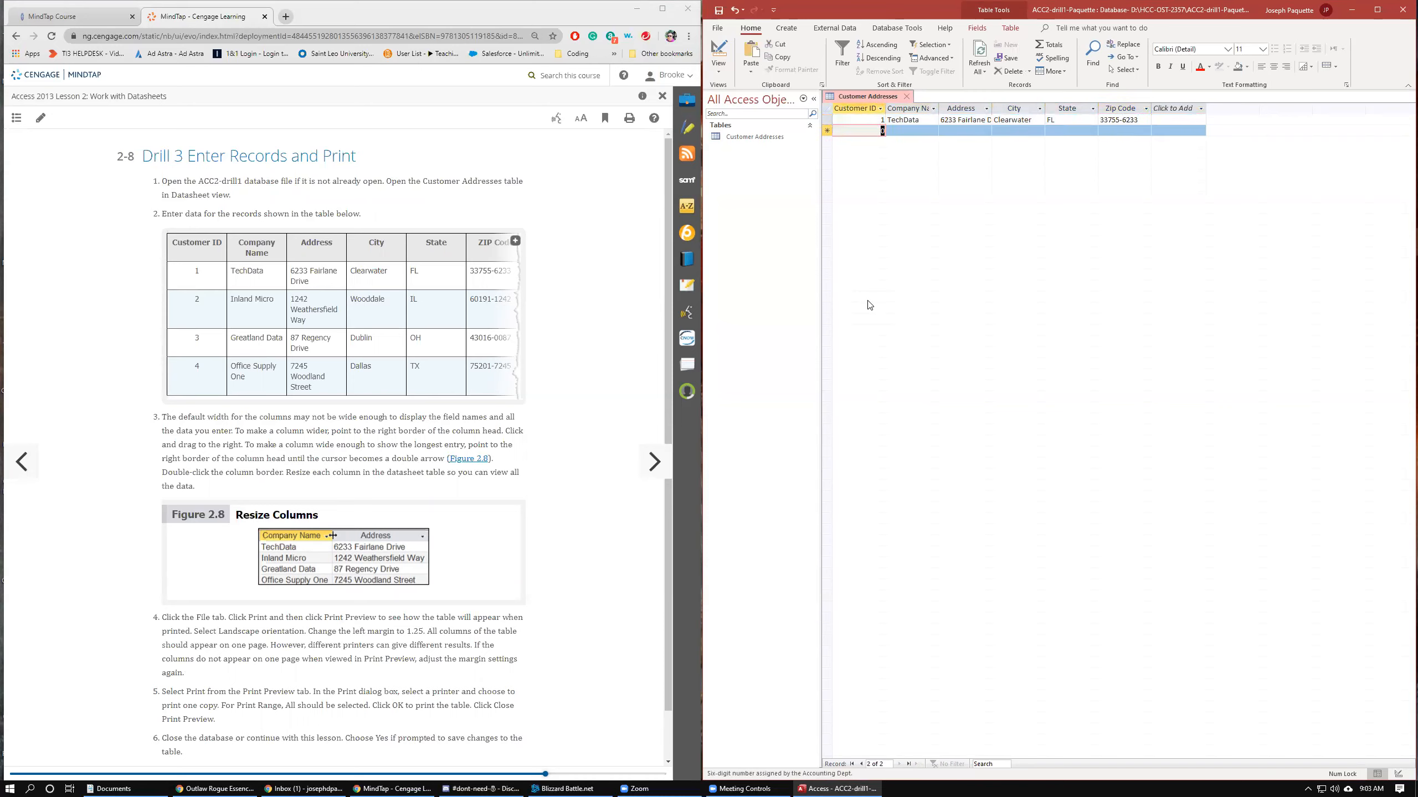
- Start the second record with its customer ID, company name Inland Micro and the listed street address
text(2)
key(Tab)
text(Inl)
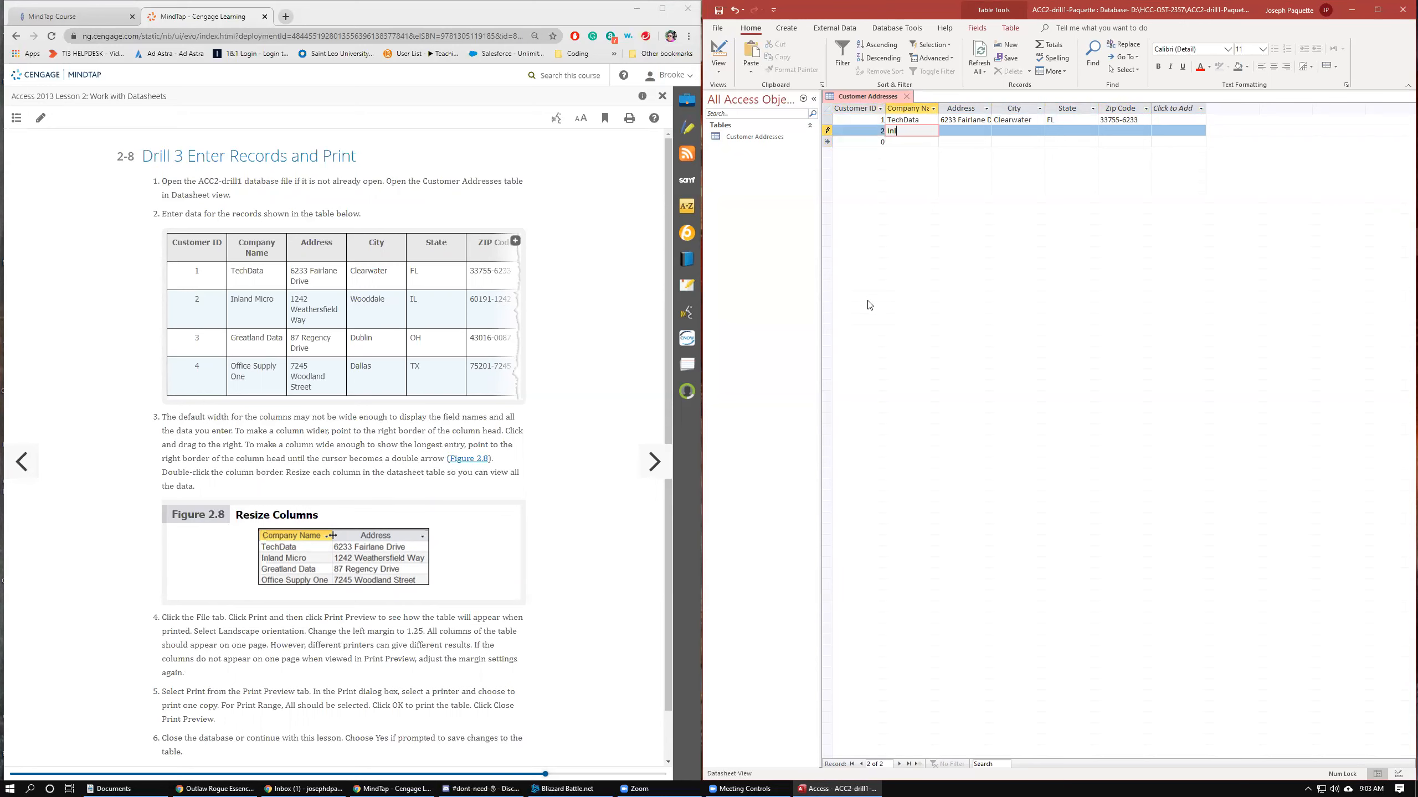
text(and Micro)
key(Tab)
text(1242 Weather)
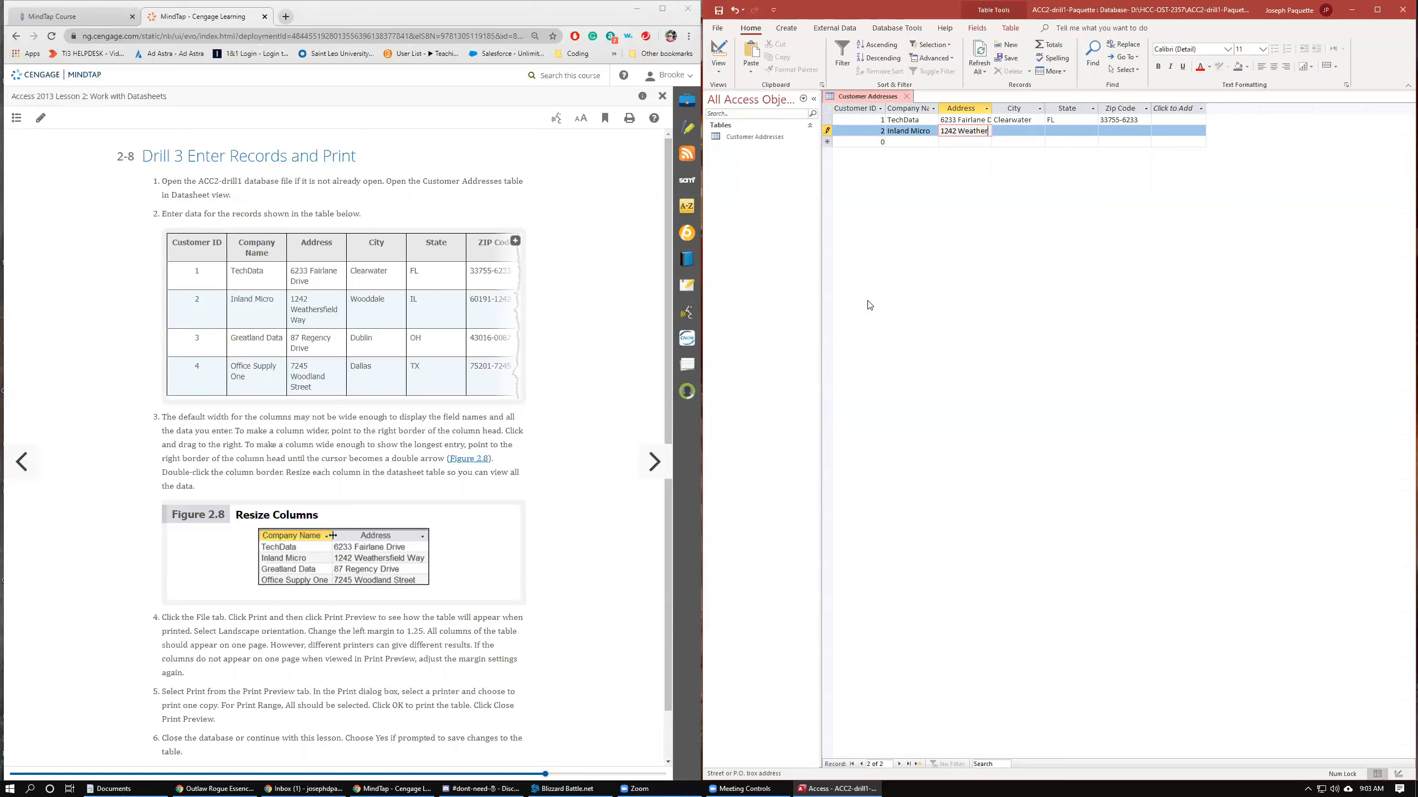
text(sfield Way)
key(Tab)
- Complete the Inland Micro record with its city, state and ZIP code from the drill table
text(Wo)
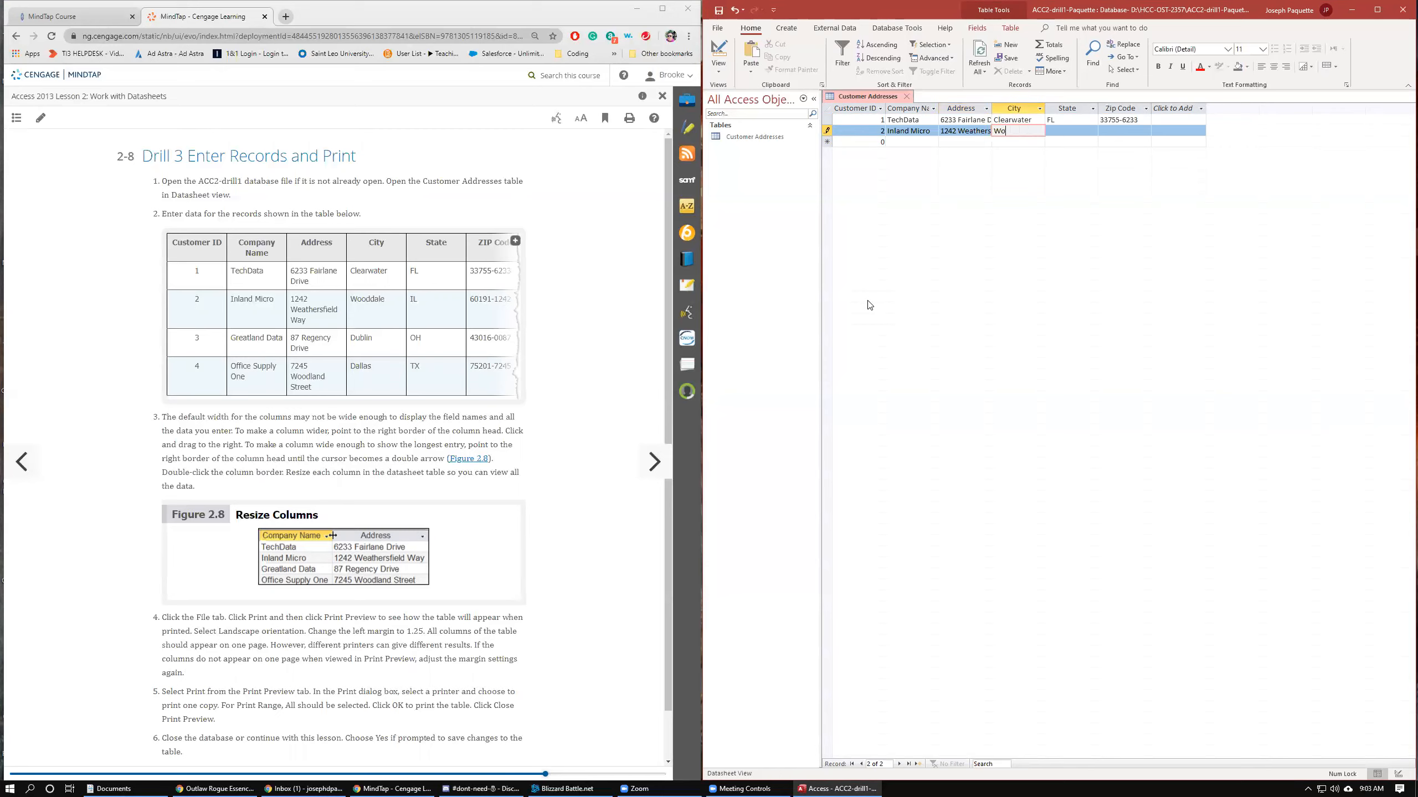
text(oddale)
key(Tab)
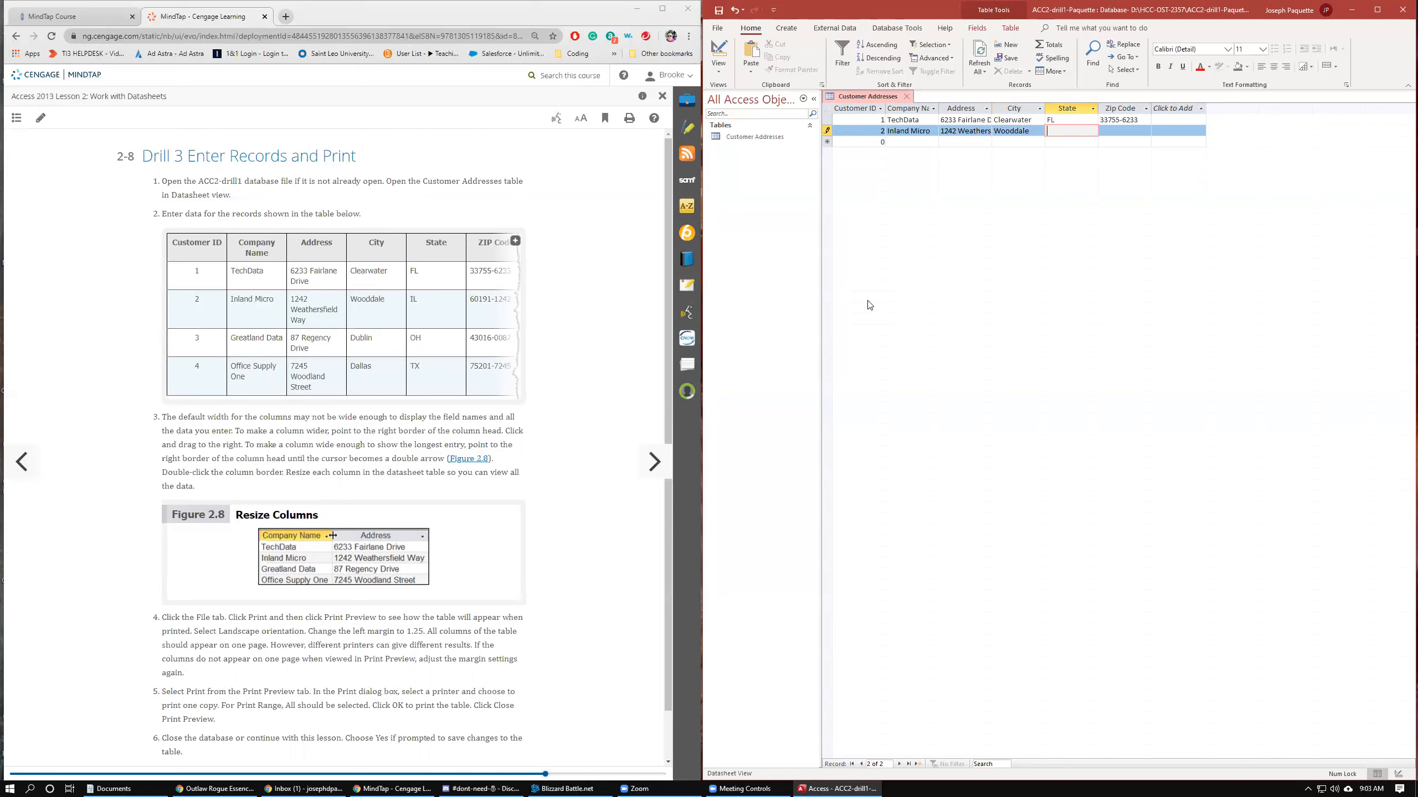
text(IL)
key(Tab)
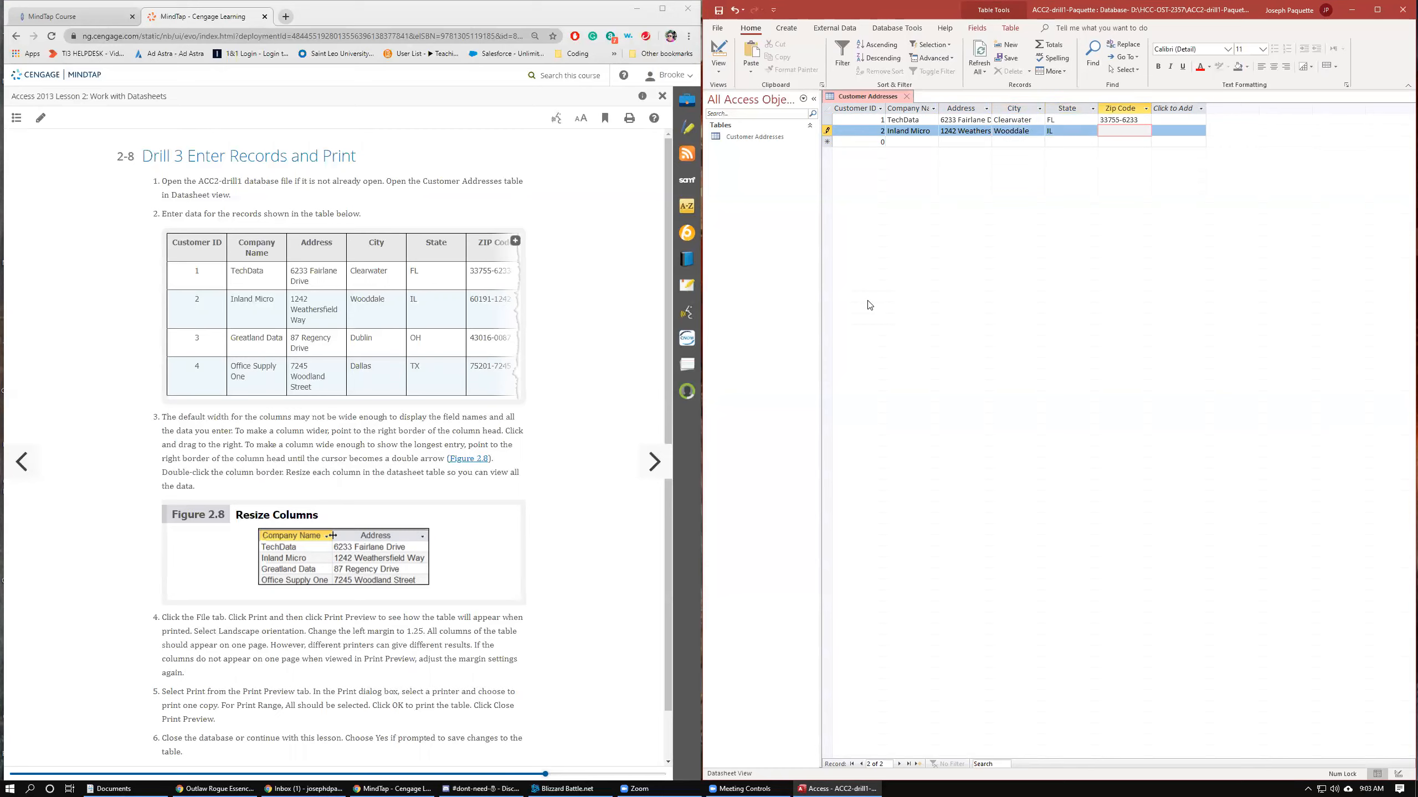
text(60191-1242)
key(Tab)
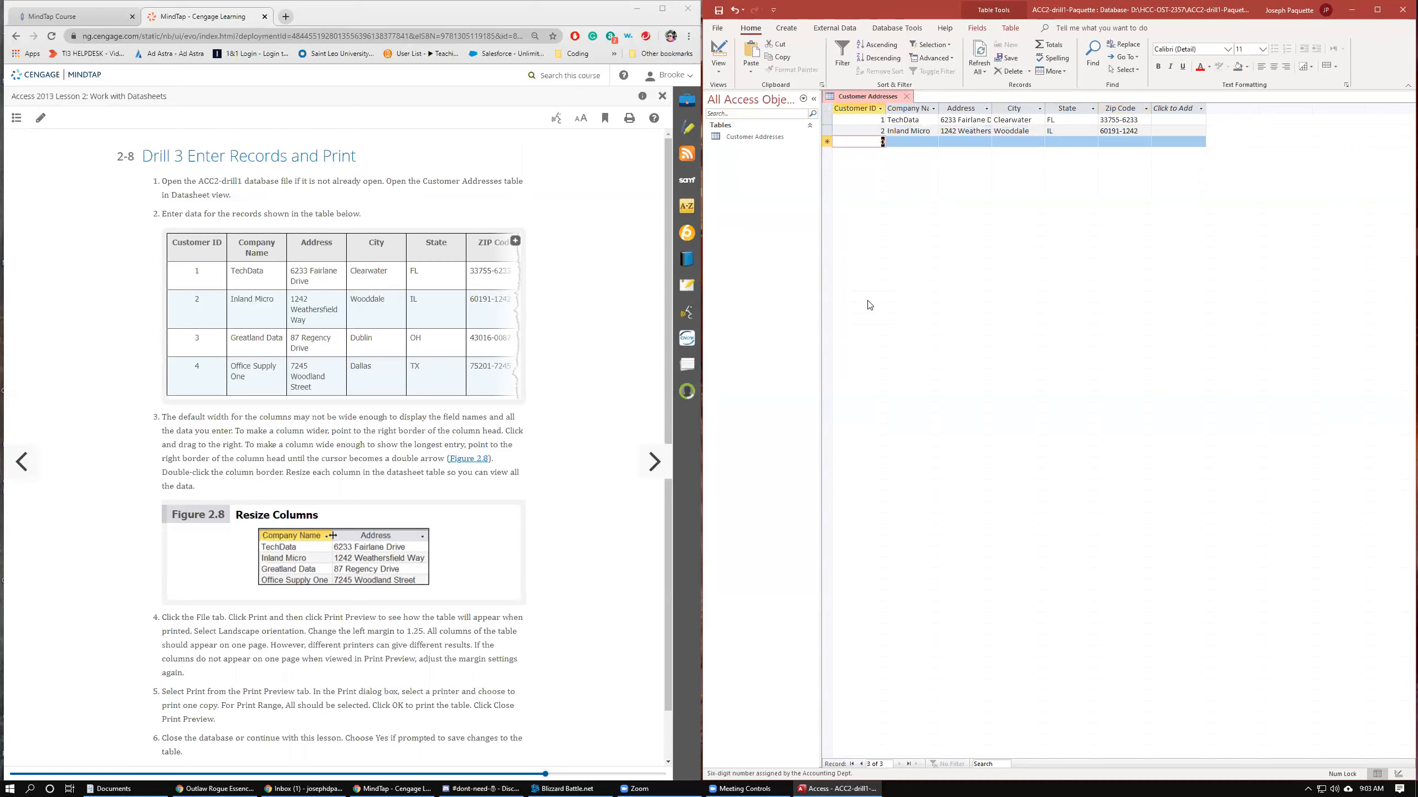
- Start the third record with its customer ID, company name Greatland Data and the listed street address
text(3)
key(Tab)
text(Greatland Data)
key(Tab)
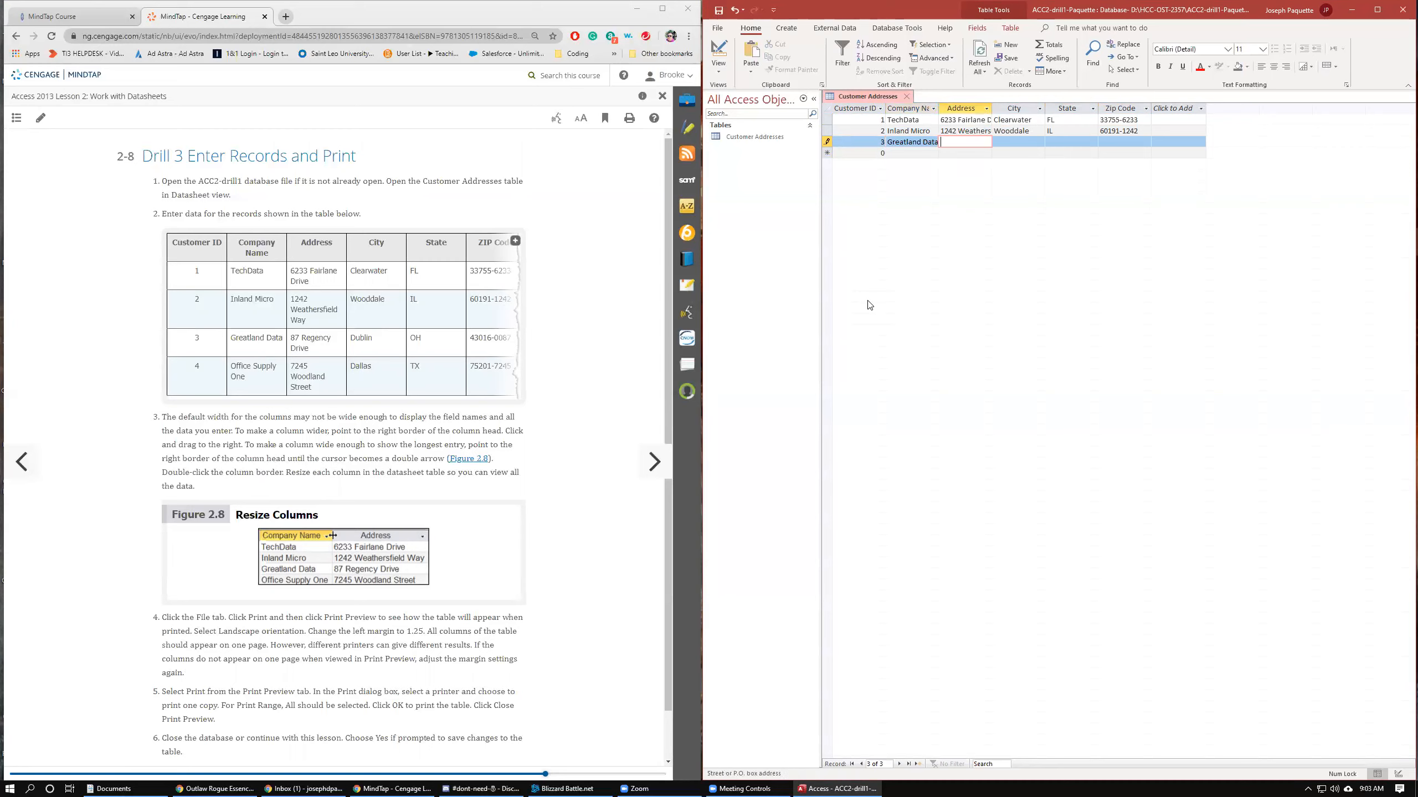
text(87)
text( Regency Wa)
text(y)
key(BackSpace)
key(BackSpace)
text(Drive)
key(Tab)
- Complete the Greatland Data record with its city, state and ZIP code from the drill table
text(Dublin)
key(Tab)
text(OH)
key(Tab)
text(43019)
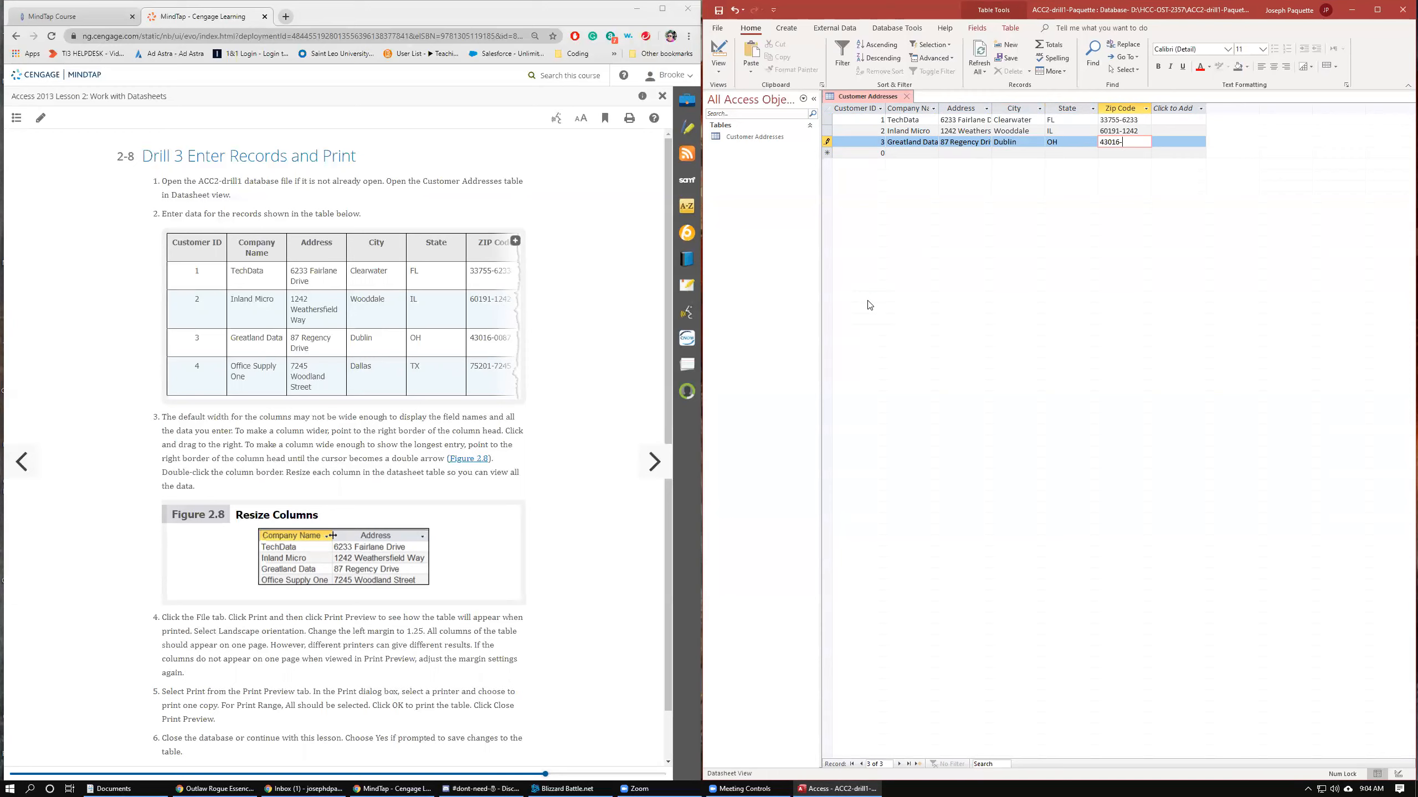
text(-0087)
key(Tab)
- Start the fourth record with its customer ID, company name Office Supply One and the listed street address
text(4)
key(Tab)
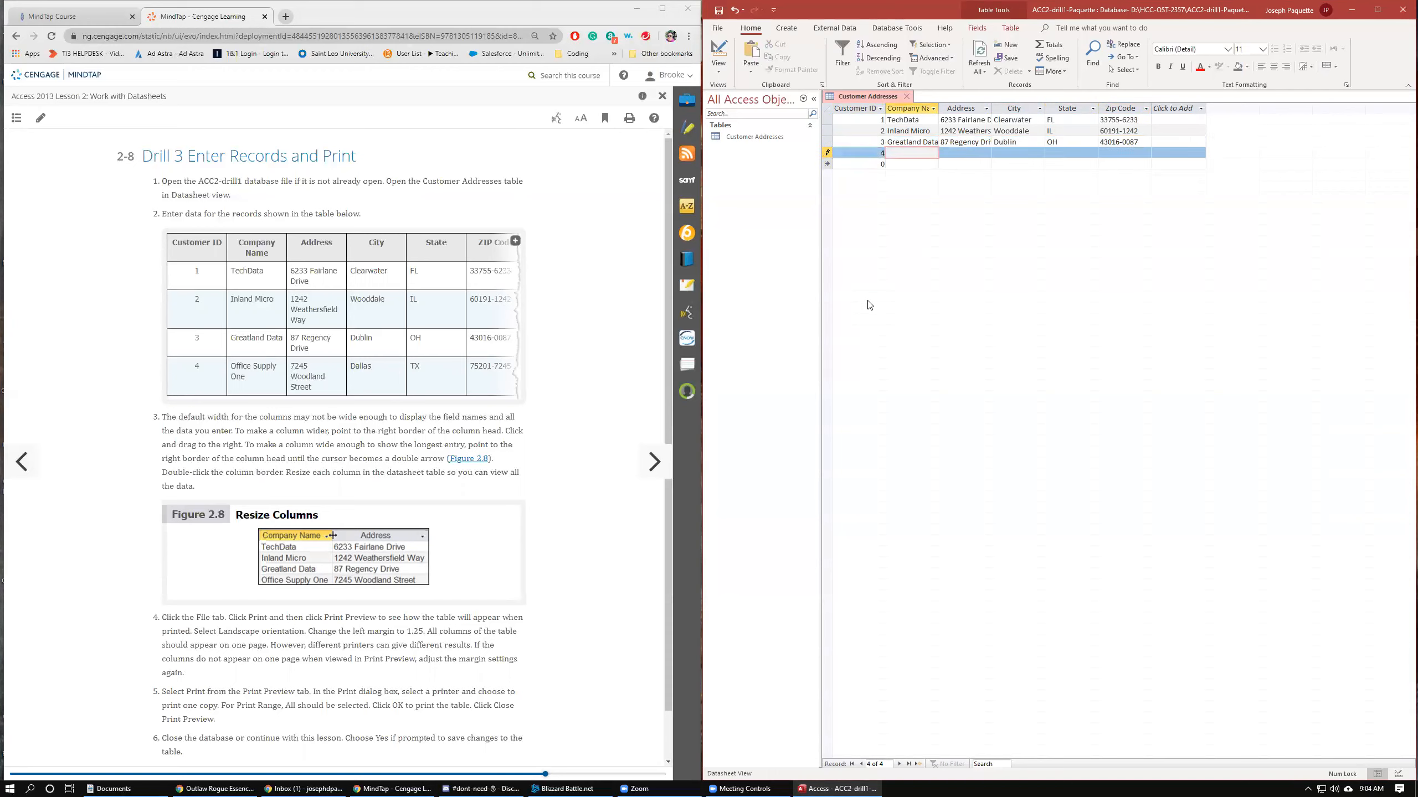
text(Office)
text( Supply)
text( One)
key(Tab)
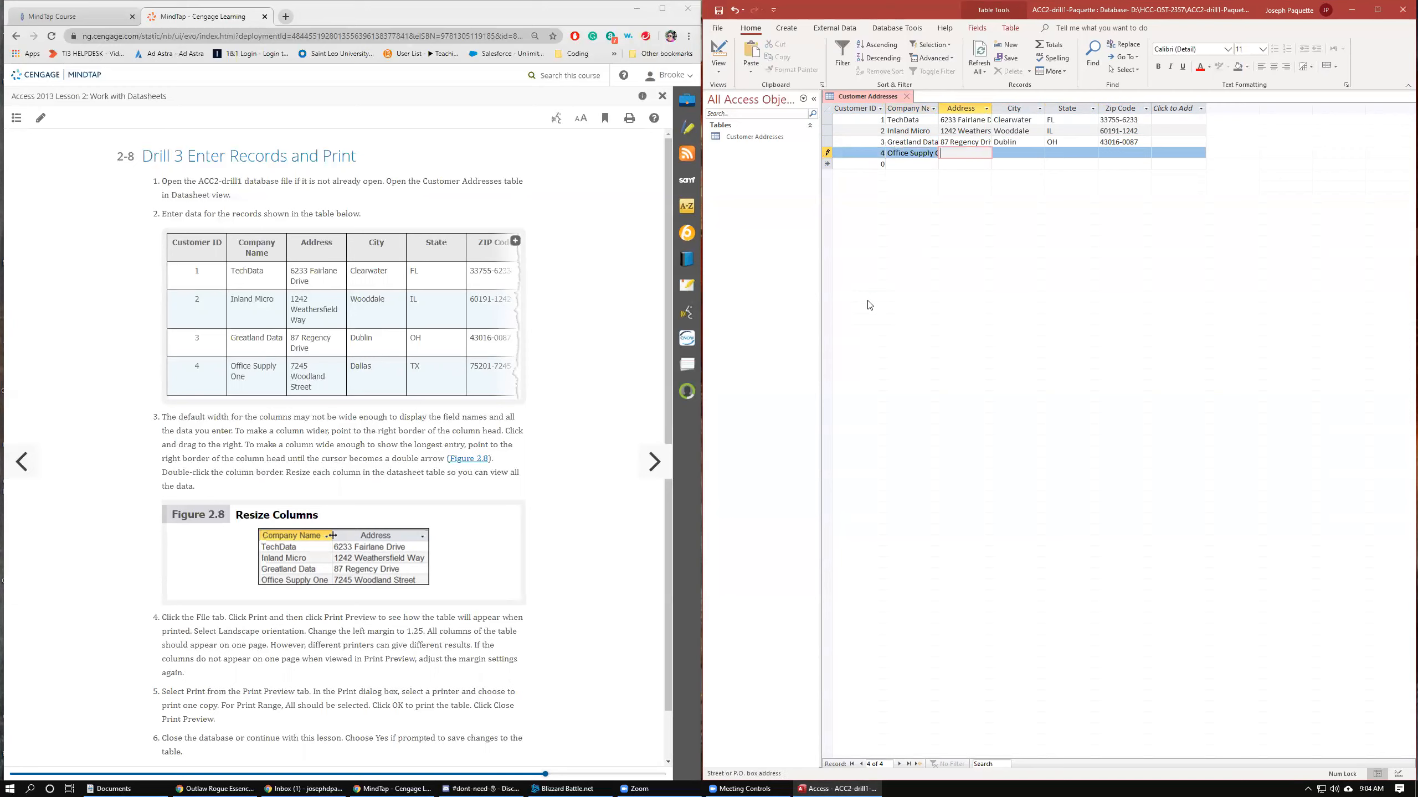
text(7245 Wodd)
key(BackSpace)
key(BackSpace)
text(odland Street)
key(Tab)
- Complete the Office Supply One record with its city, state and ZIP code from the drill table
text(Dallas)
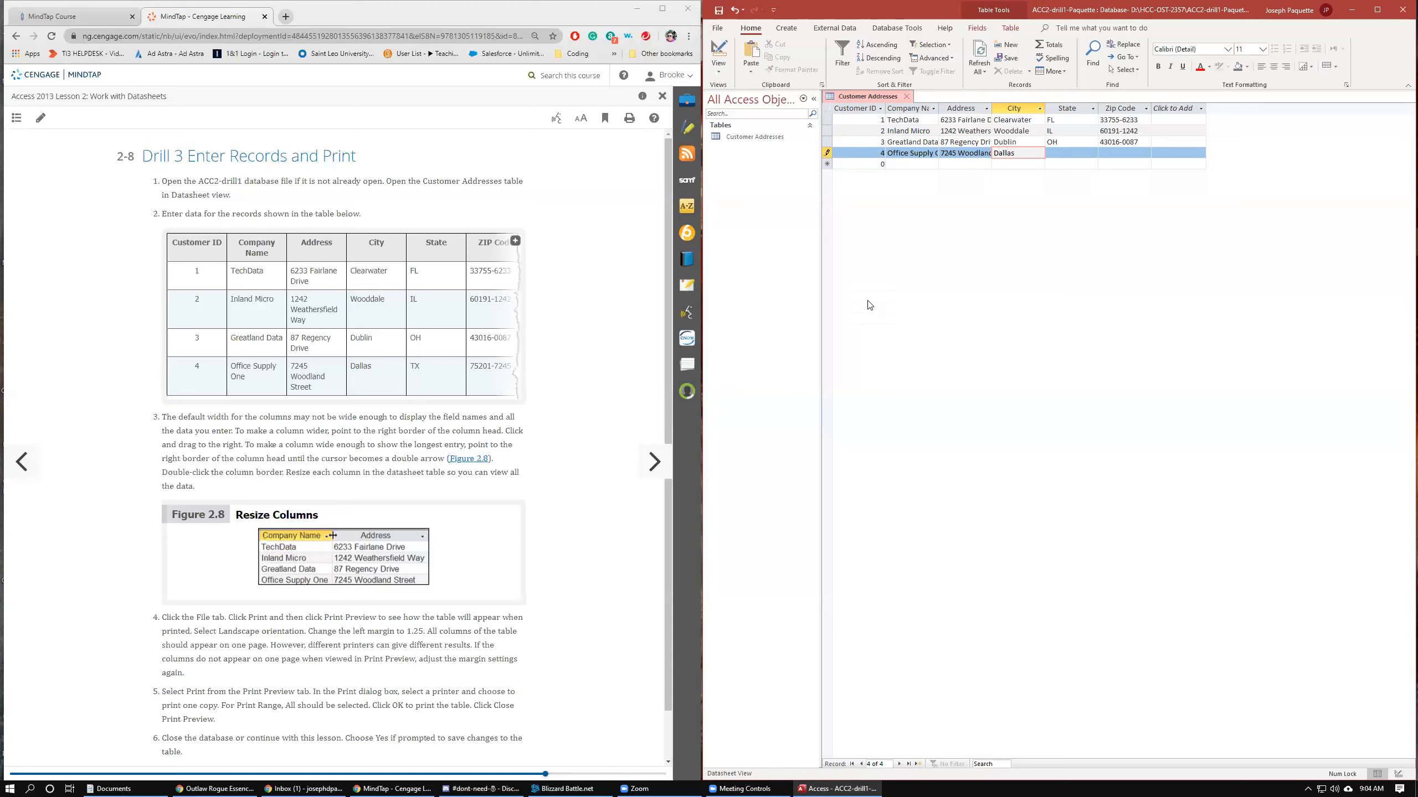
key(Tab)
text(TX)
key(Tab)
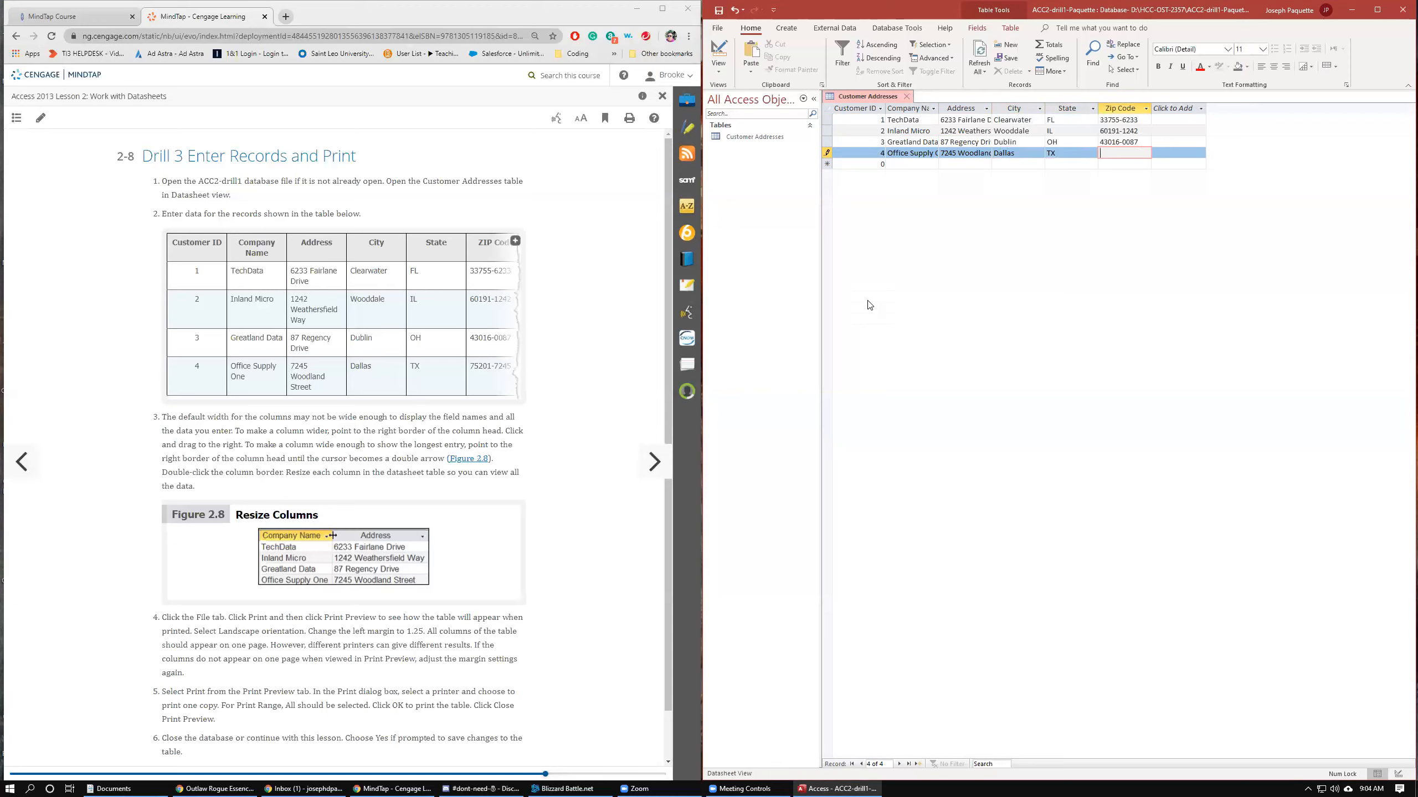
text(75201-7245)
key(Tab)
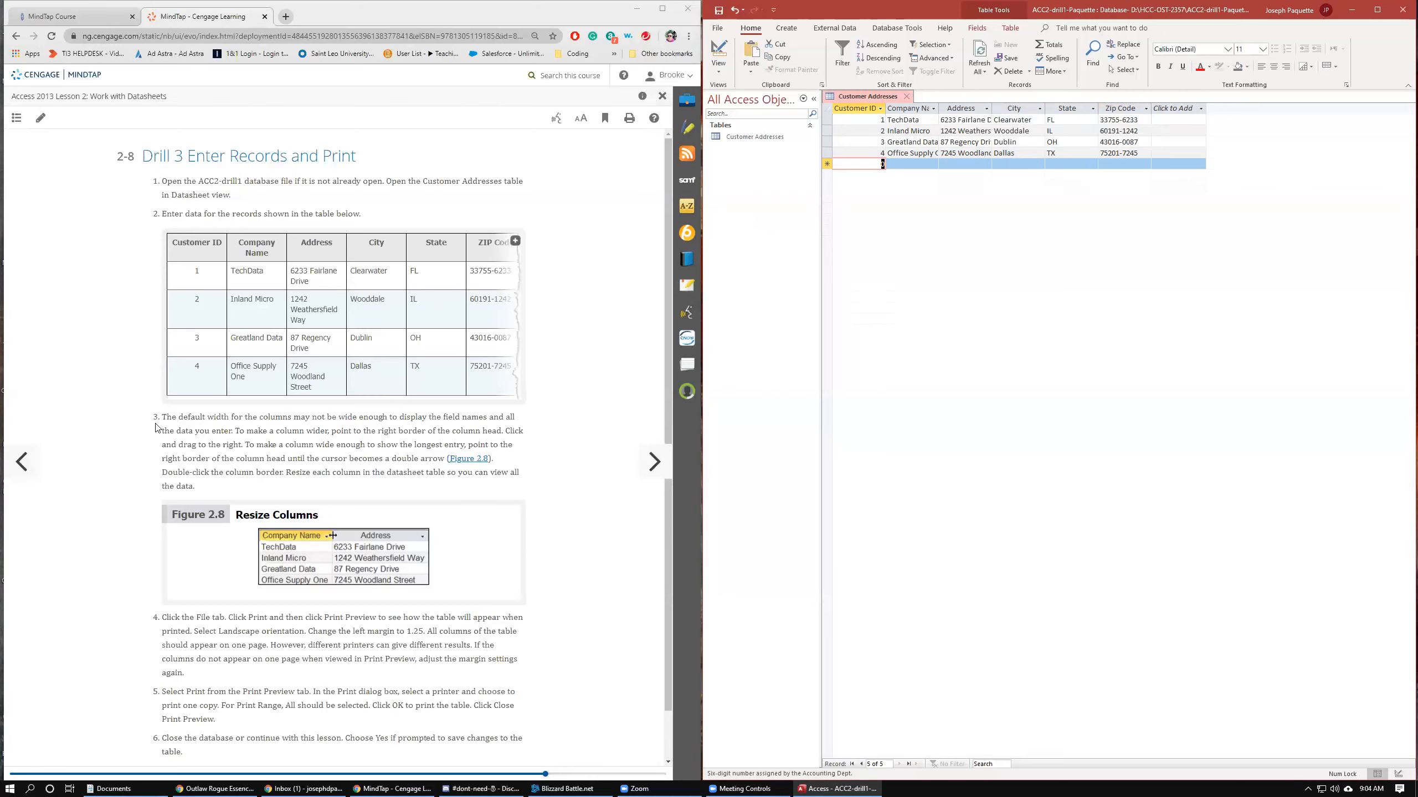
- Widen the Company Name and Address columns so that their full entries fit
click(962, 119)
click(961, 137)
click(926, 158)
click(951, 152)
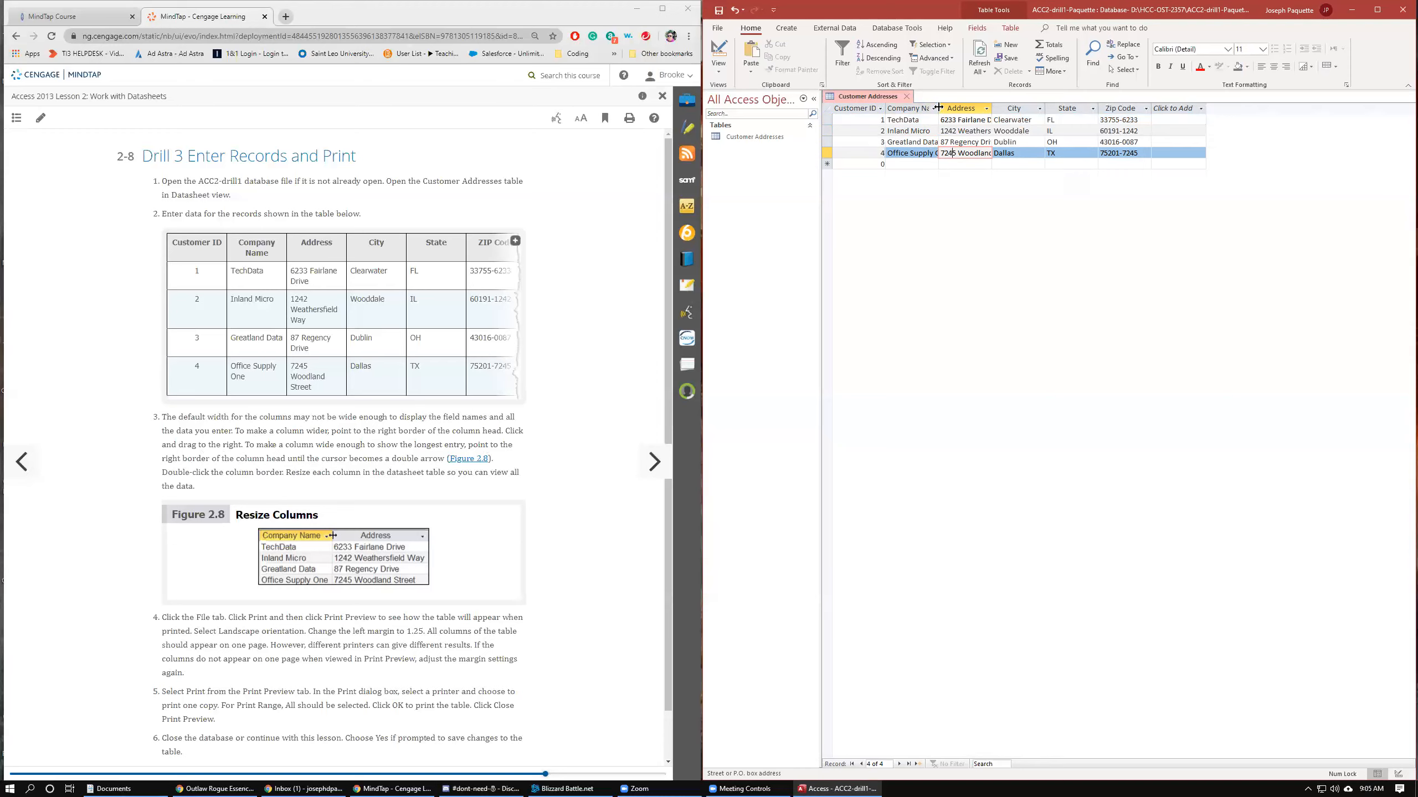
drag(938, 108, 1042, 107)
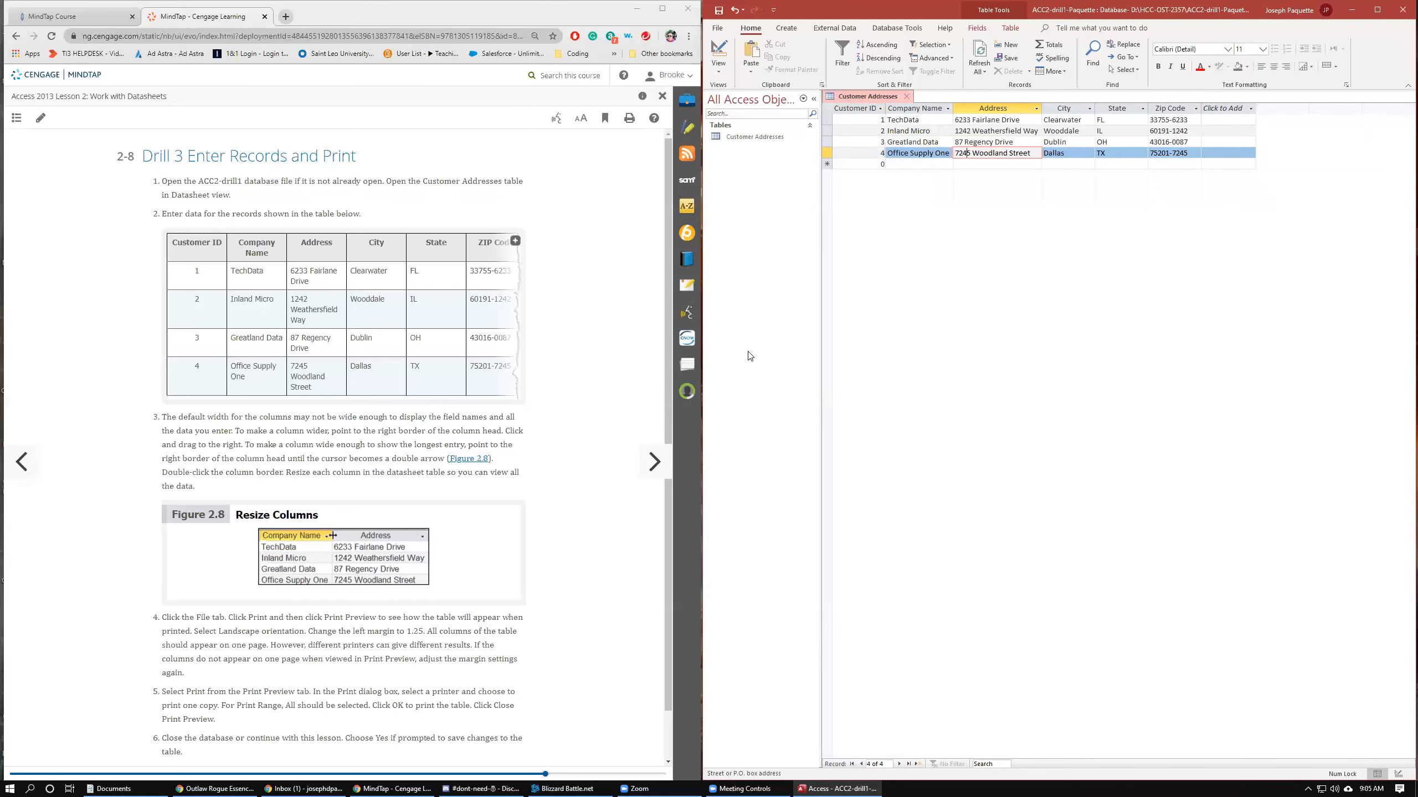
- Narrow the Company Name and Address columns back to roughly their original widths
click(908, 121)
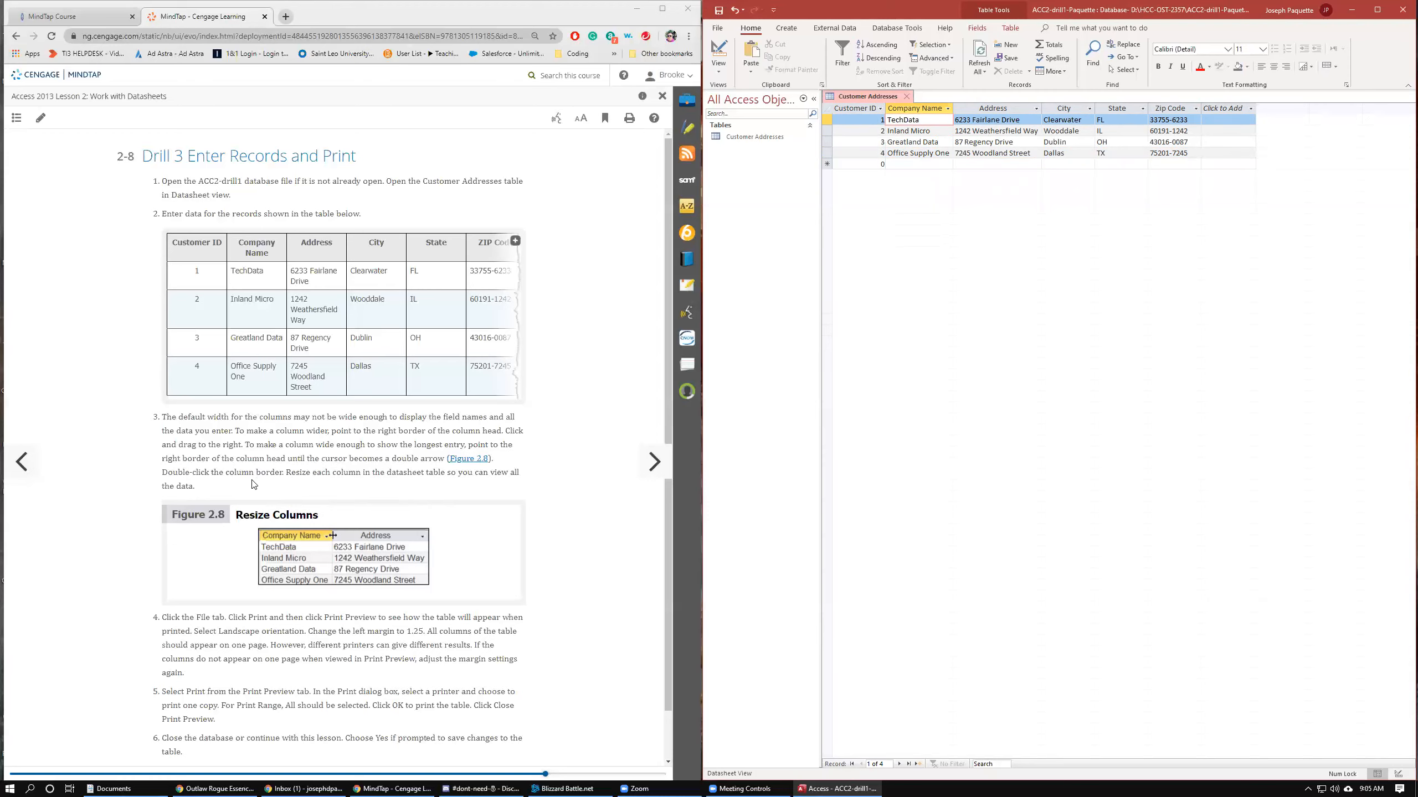
drag(952, 109, 931, 110)
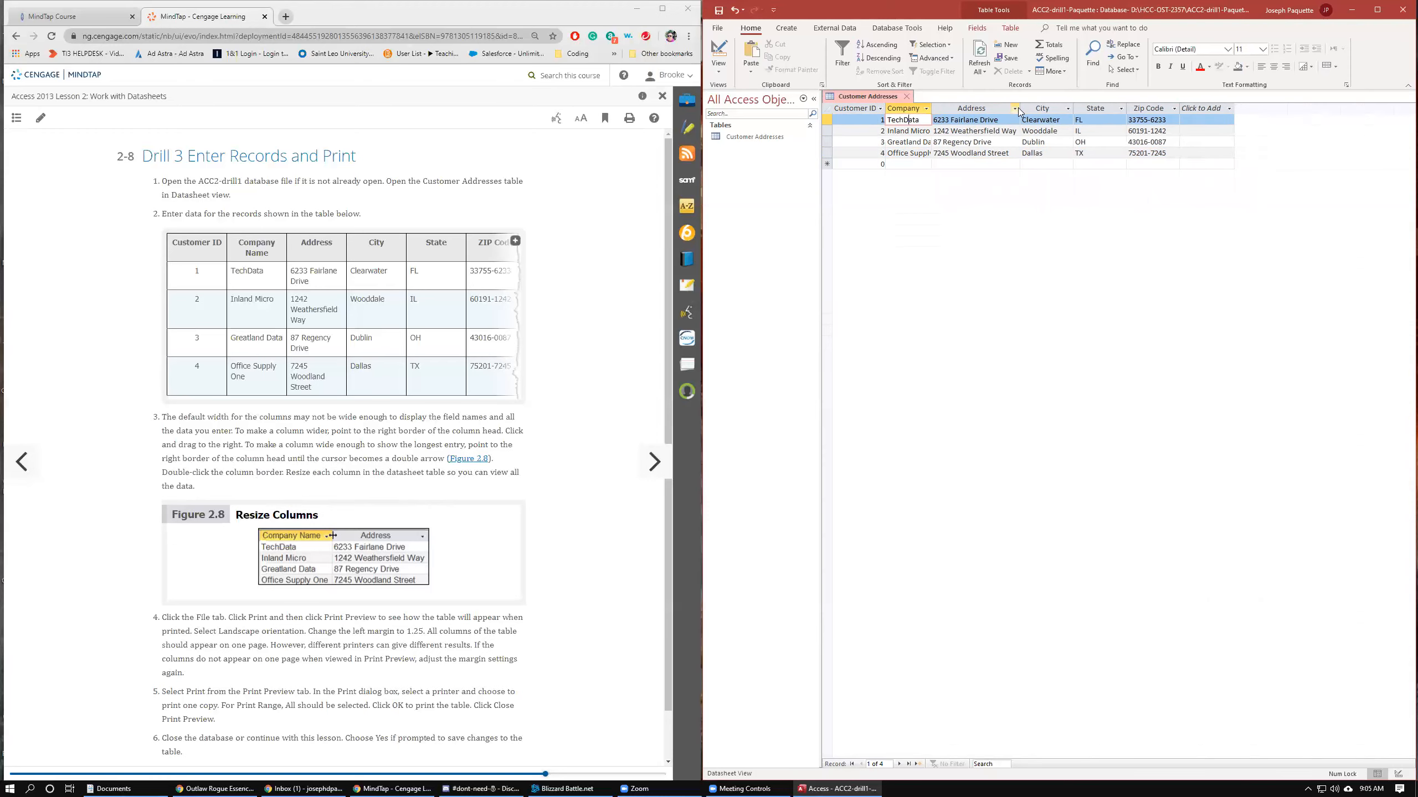
drag(1019, 109, 990, 111)
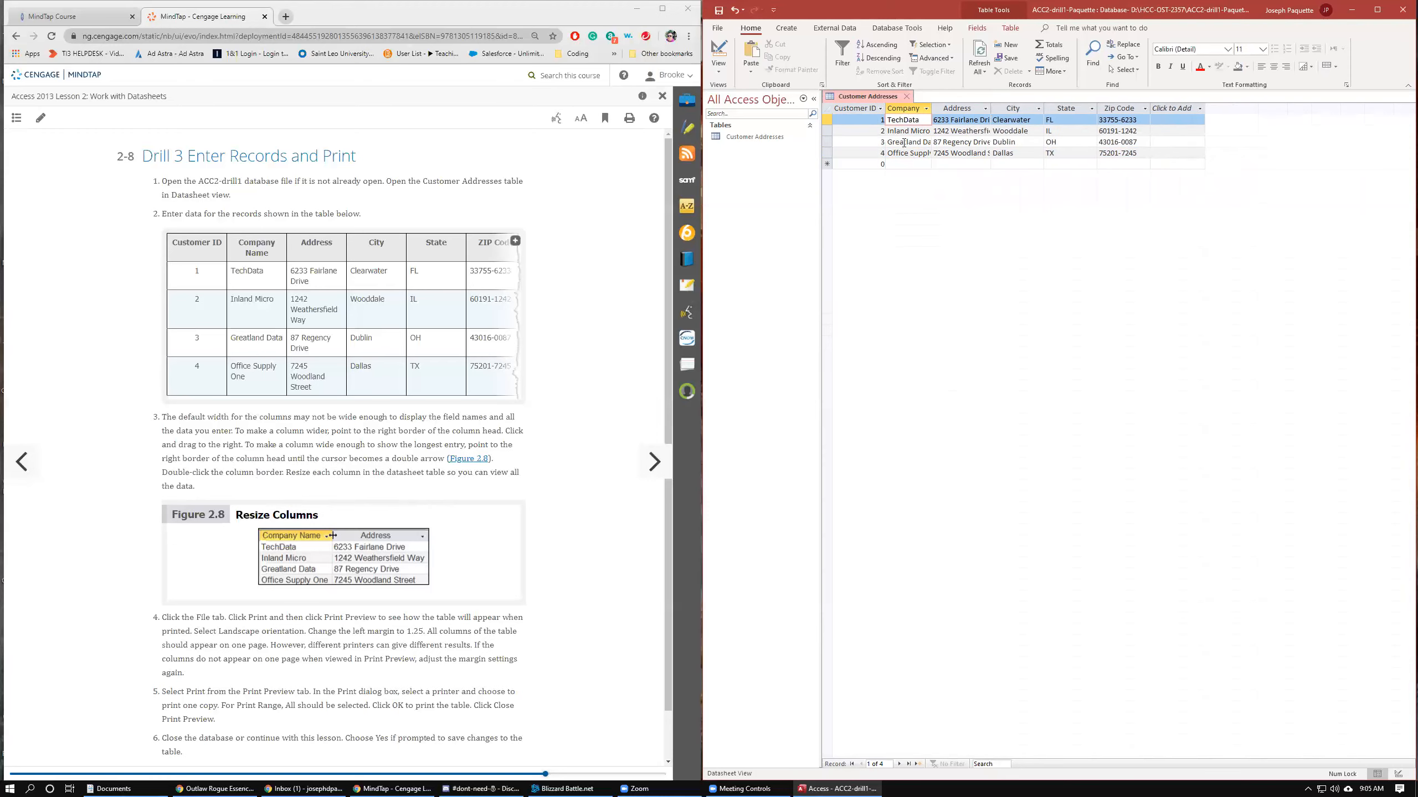
- Auto-fit the Company Name and Address columns to their longest entries
click(904, 142)
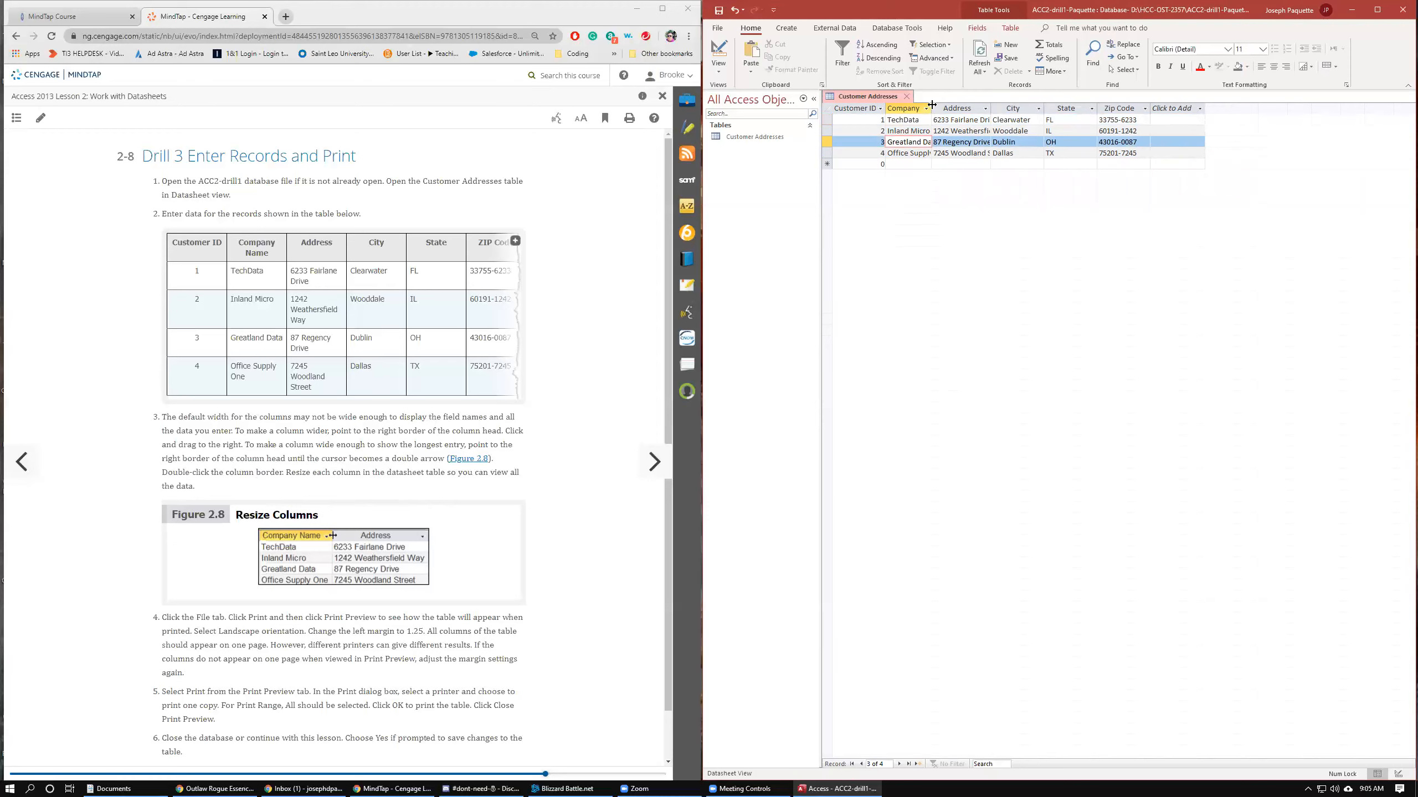
double_click(931, 108)
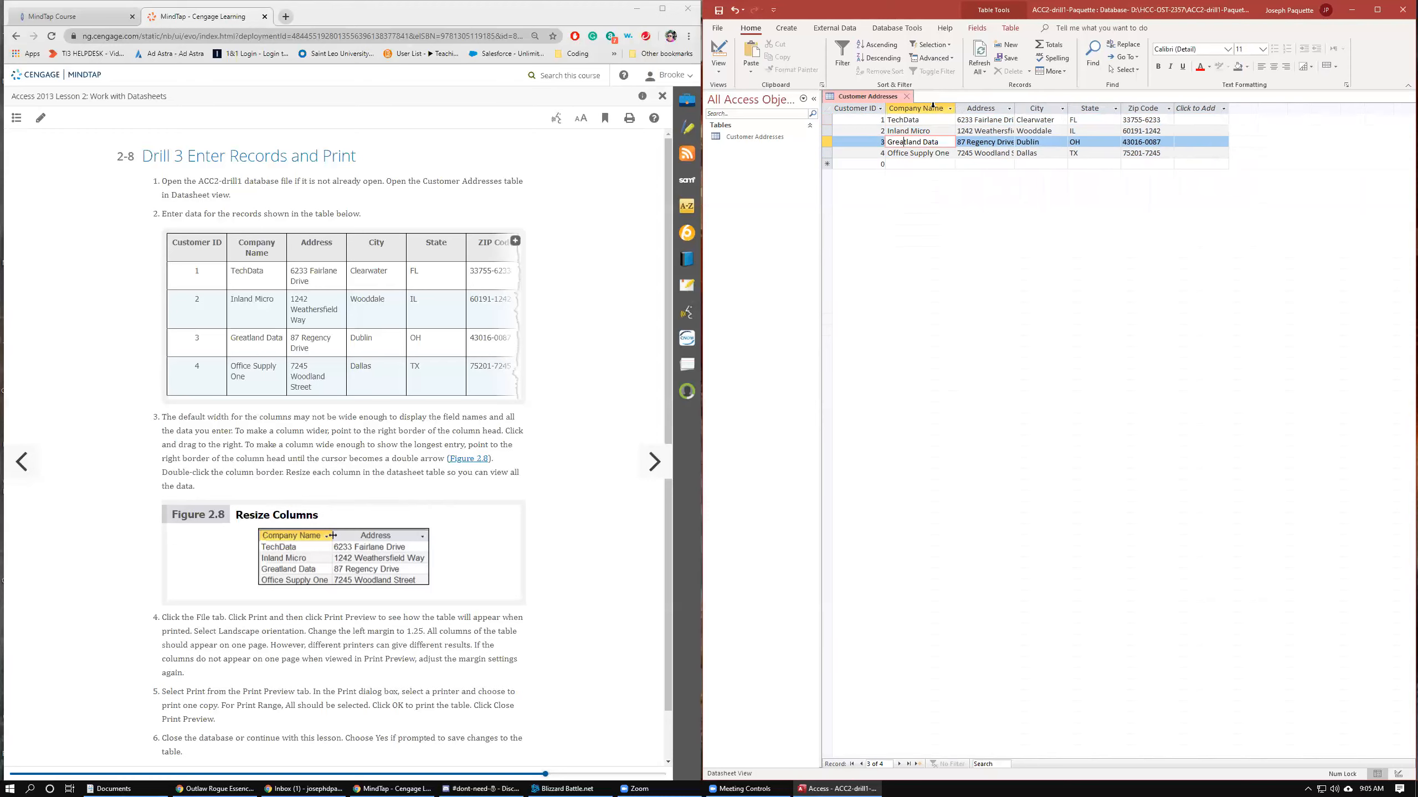
double_click(1012, 108)
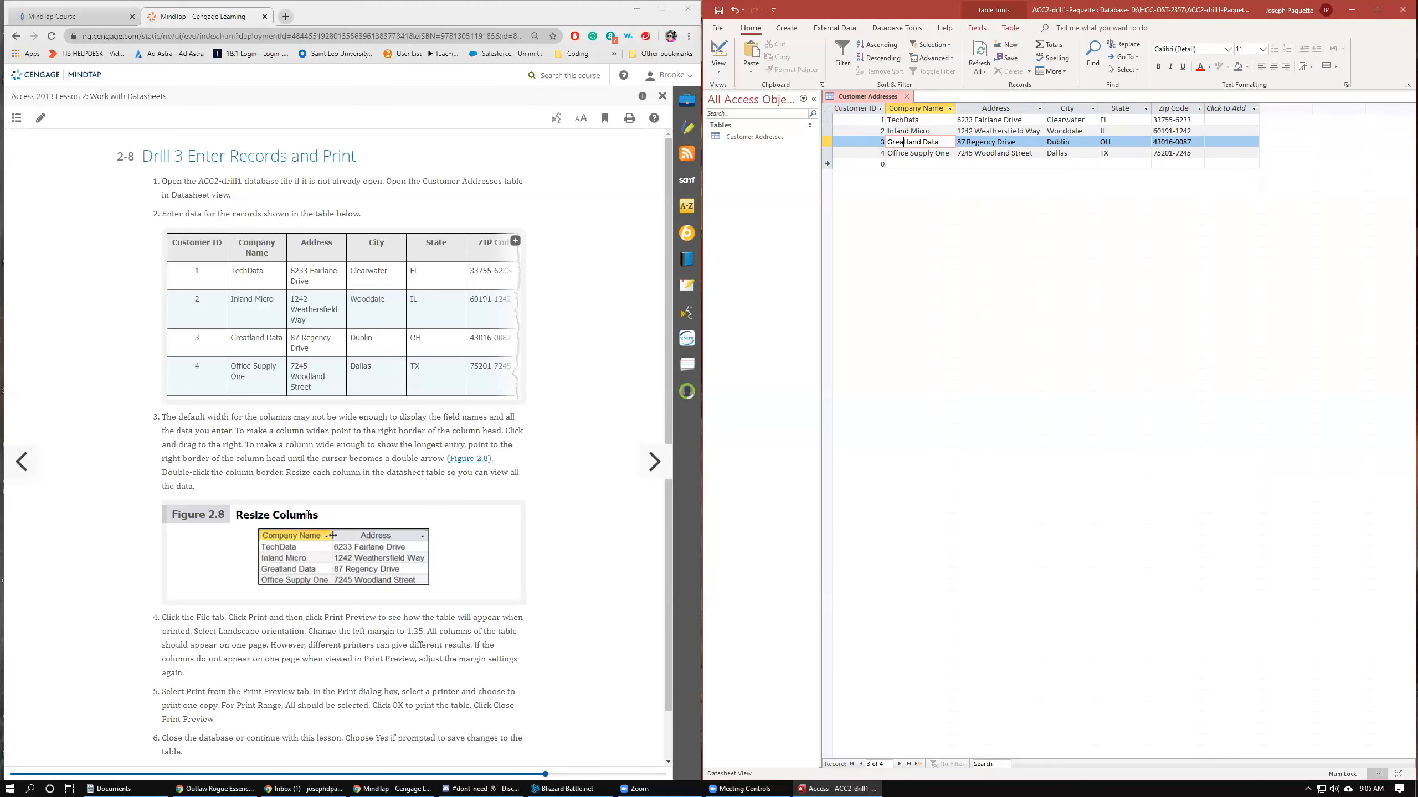
- Open the Customer Addresses datasheet in Print Preview, following step 4 of the drill
scroll(186, 559, down, 1)
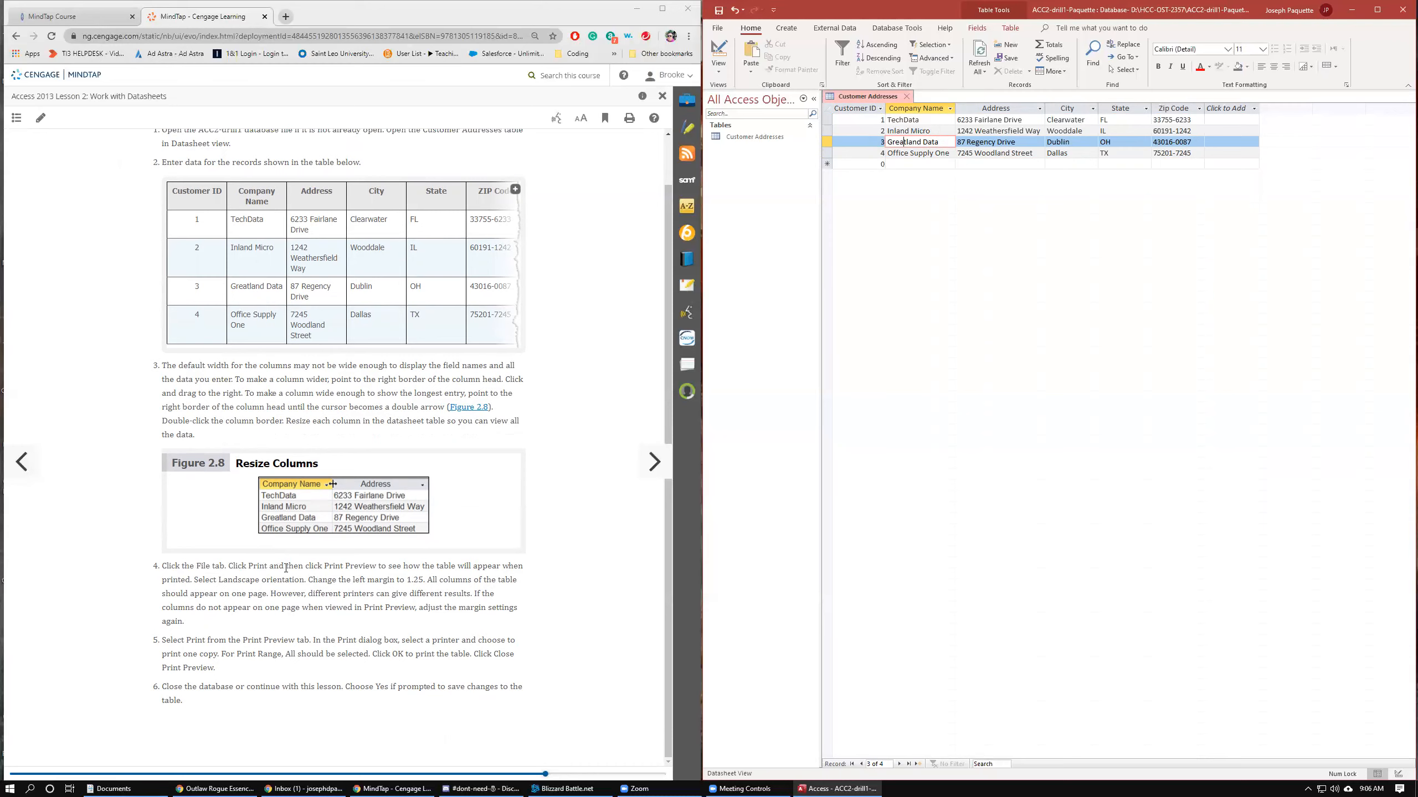
click(719, 29)
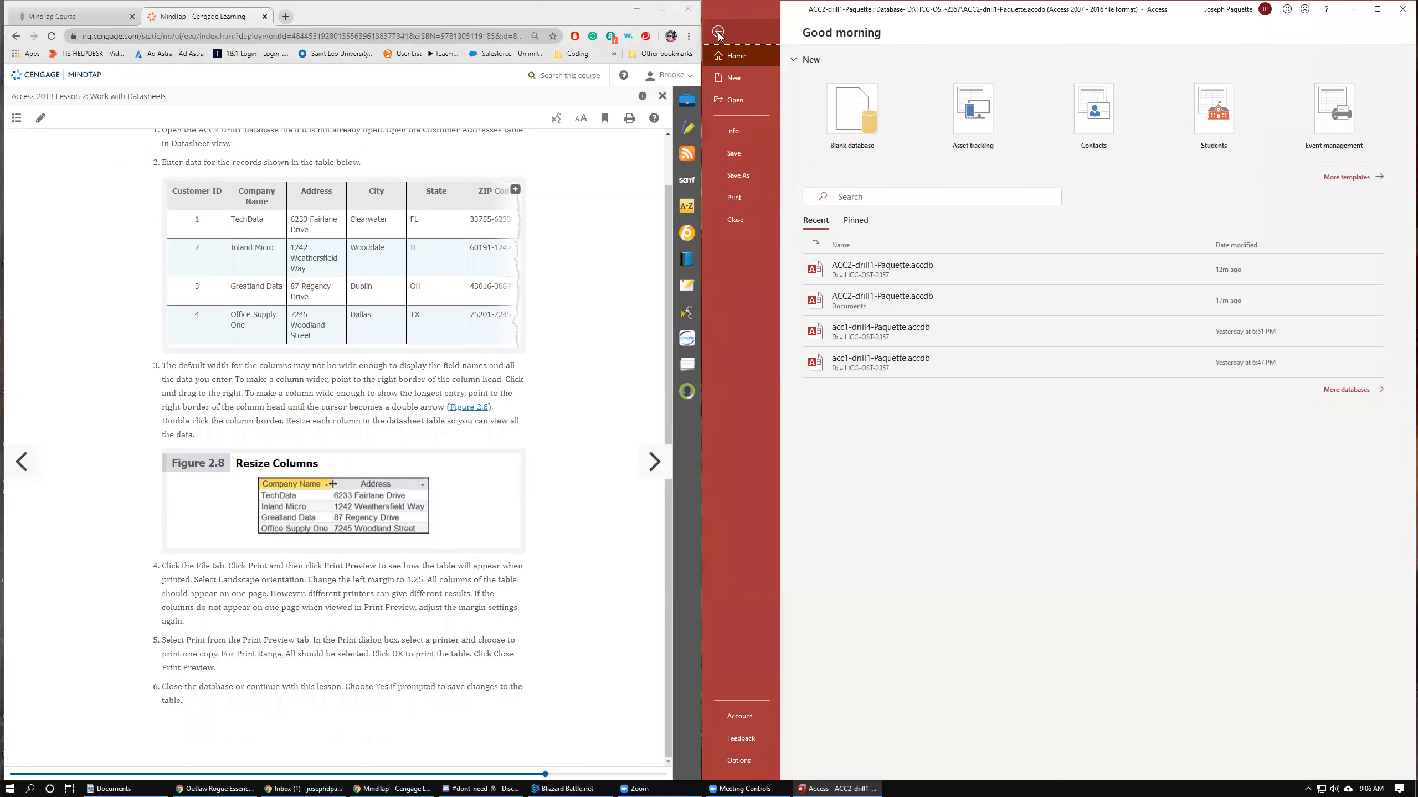
click(742, 198)
click(881, 154)
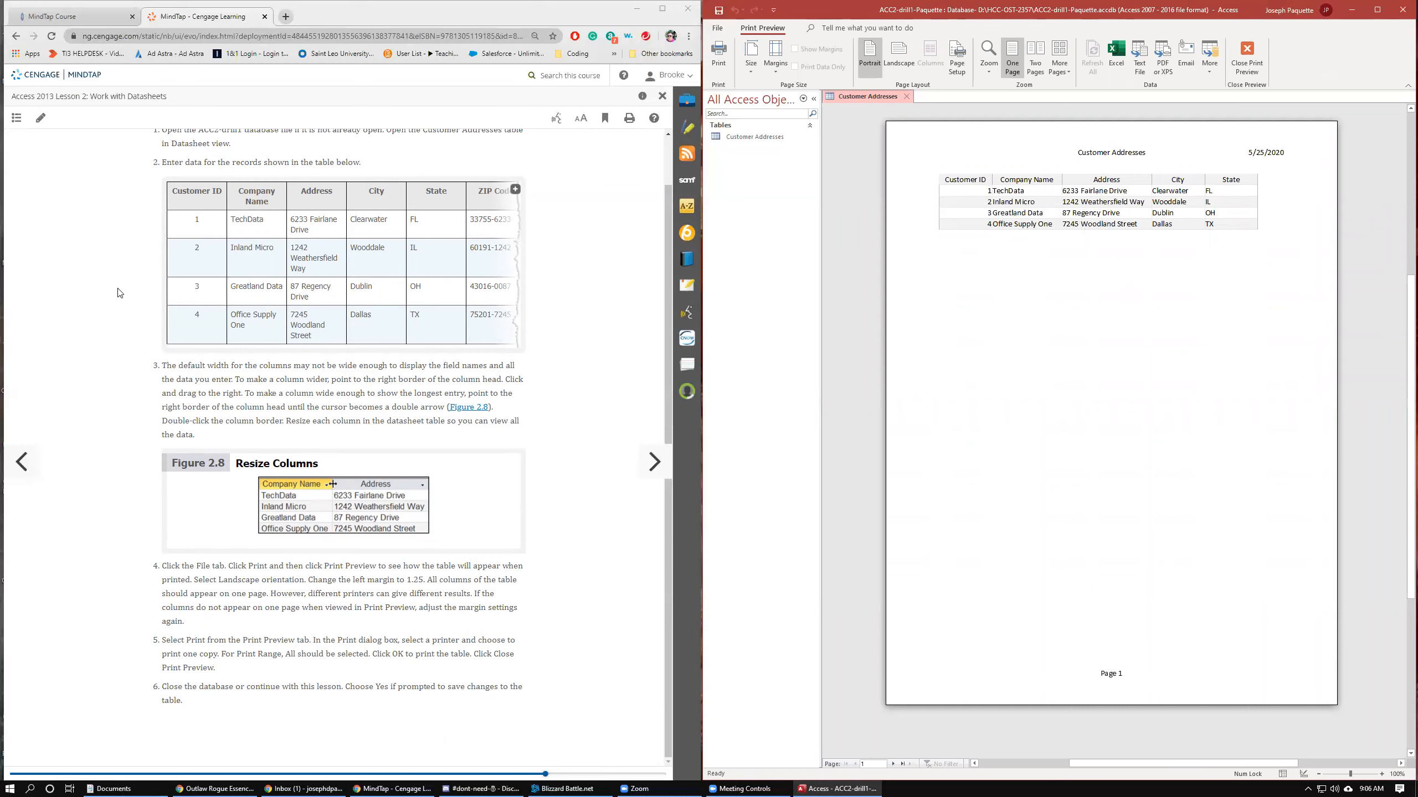
- Revisit the Print a Datasheet lesson section and return to the printing instructions of Drill 3 Enter Records and Print
click(23, 463)
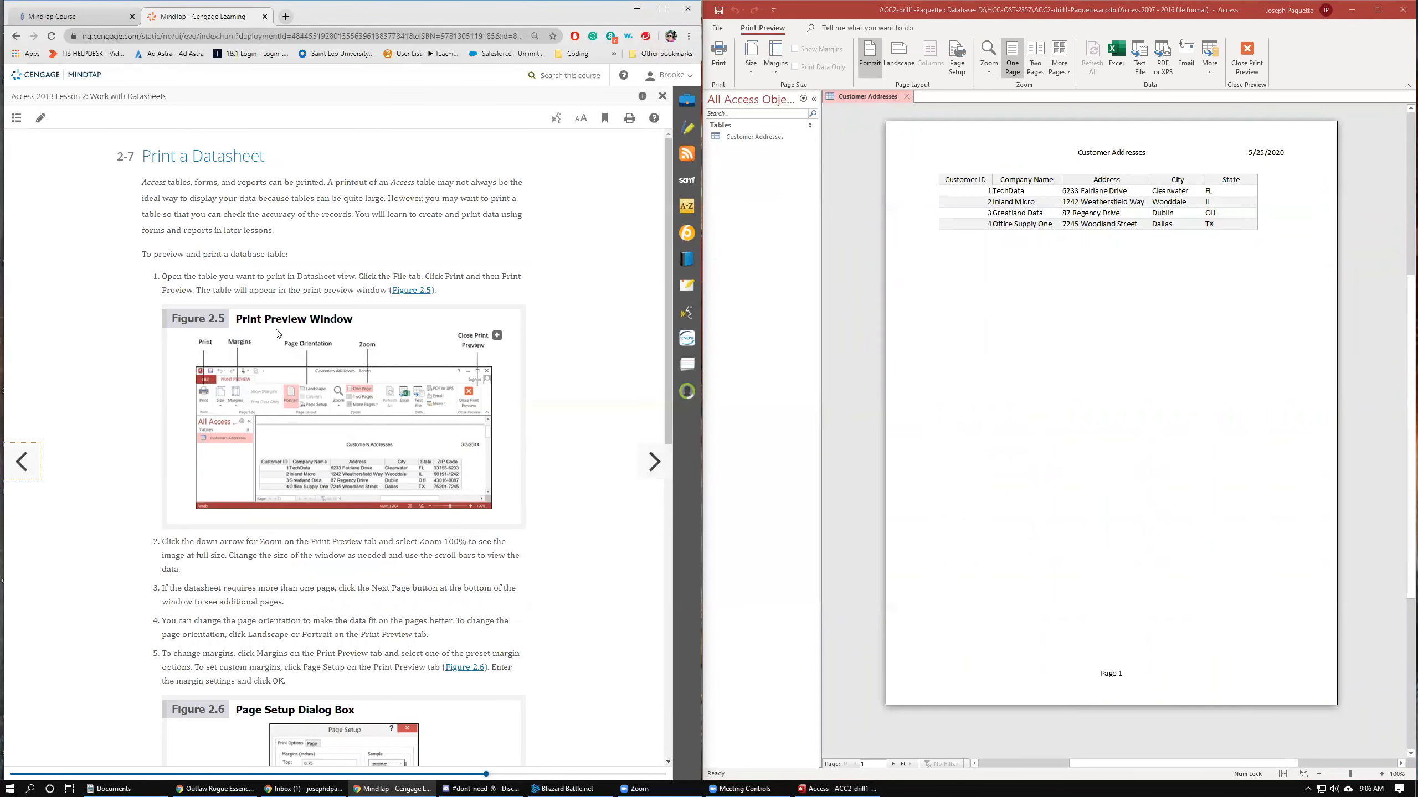
click(654, 462)
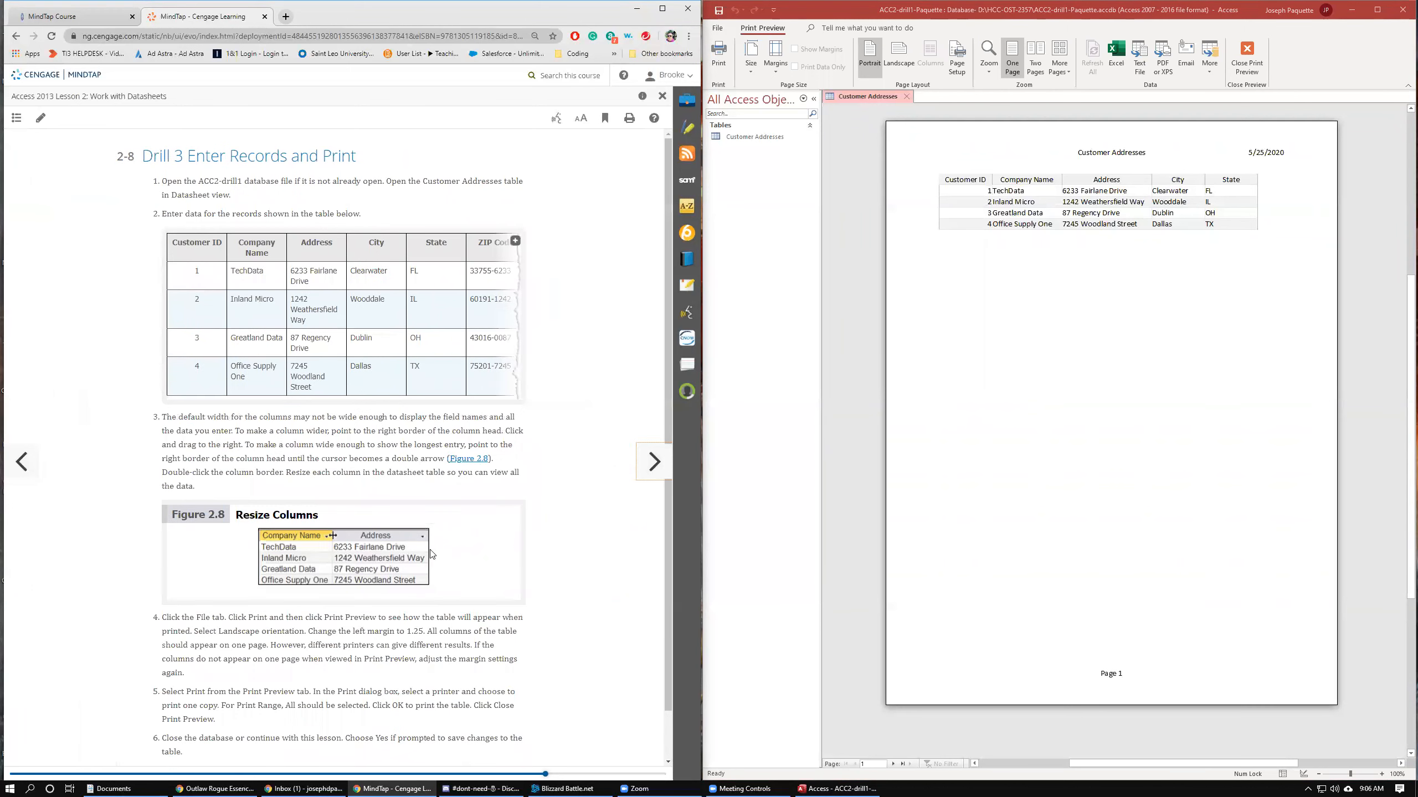
scroll(463, 491, down, 1)
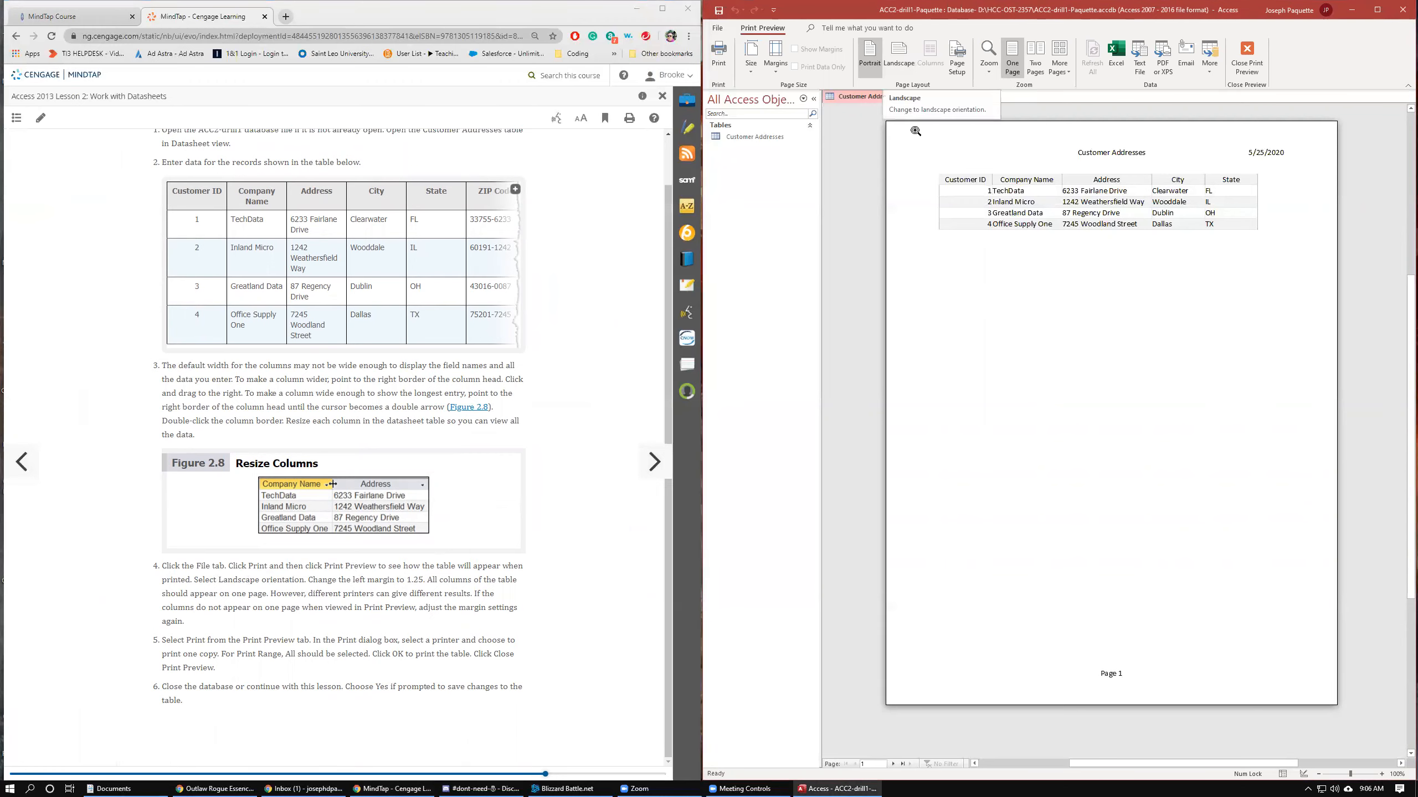
- Switch the Customer Addresses print preview to landscape orientation and try to open the custom margin settings
click(904, 50)
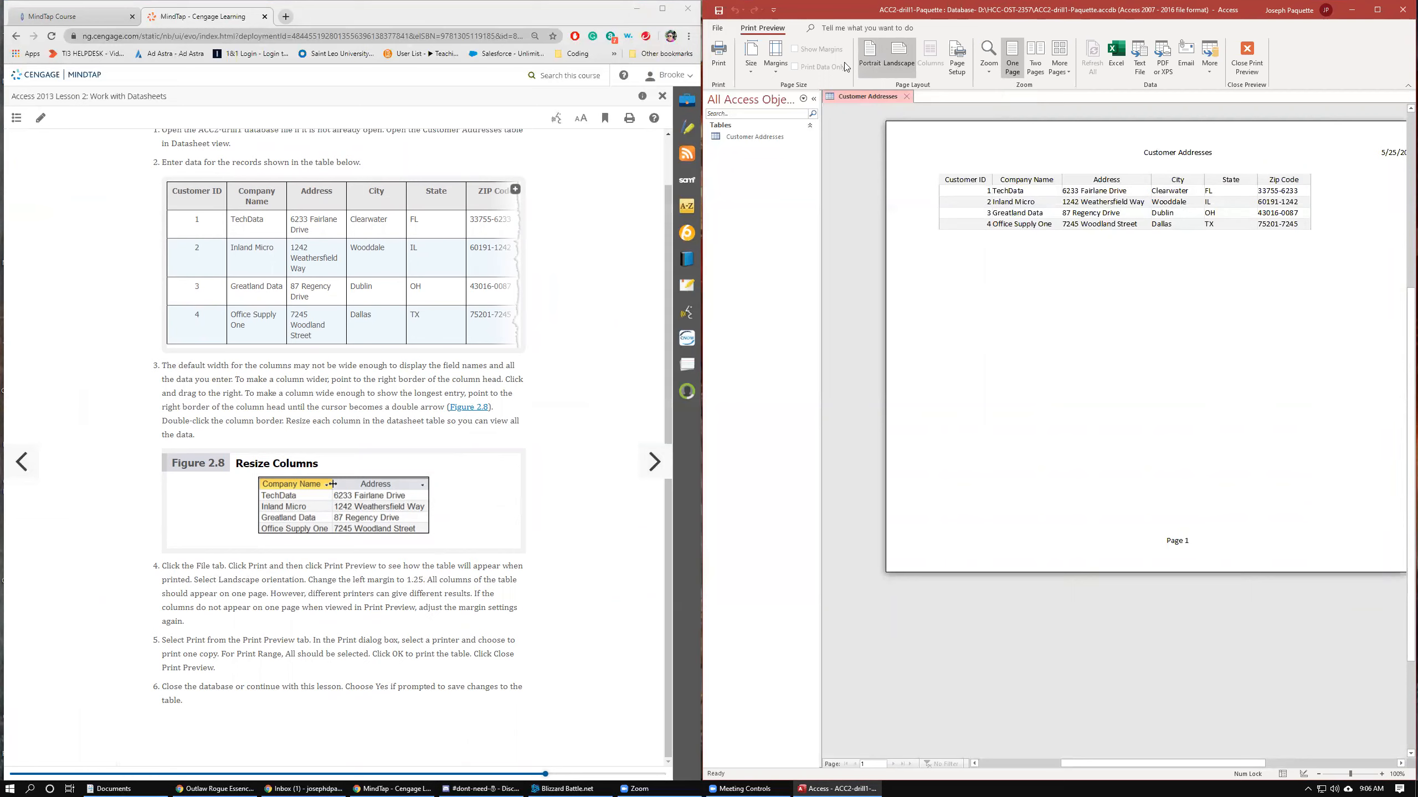
click(774, 67)
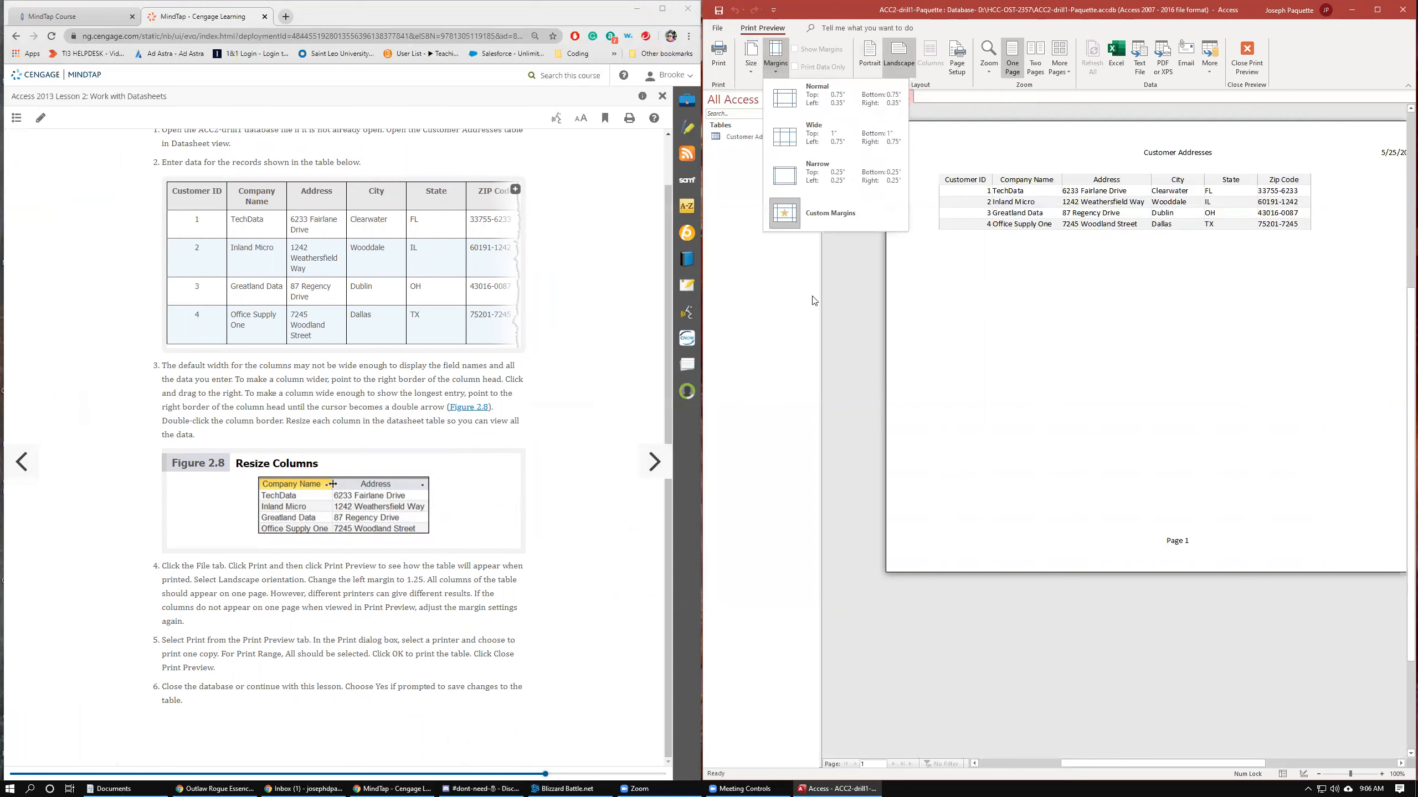
click(826, 216)
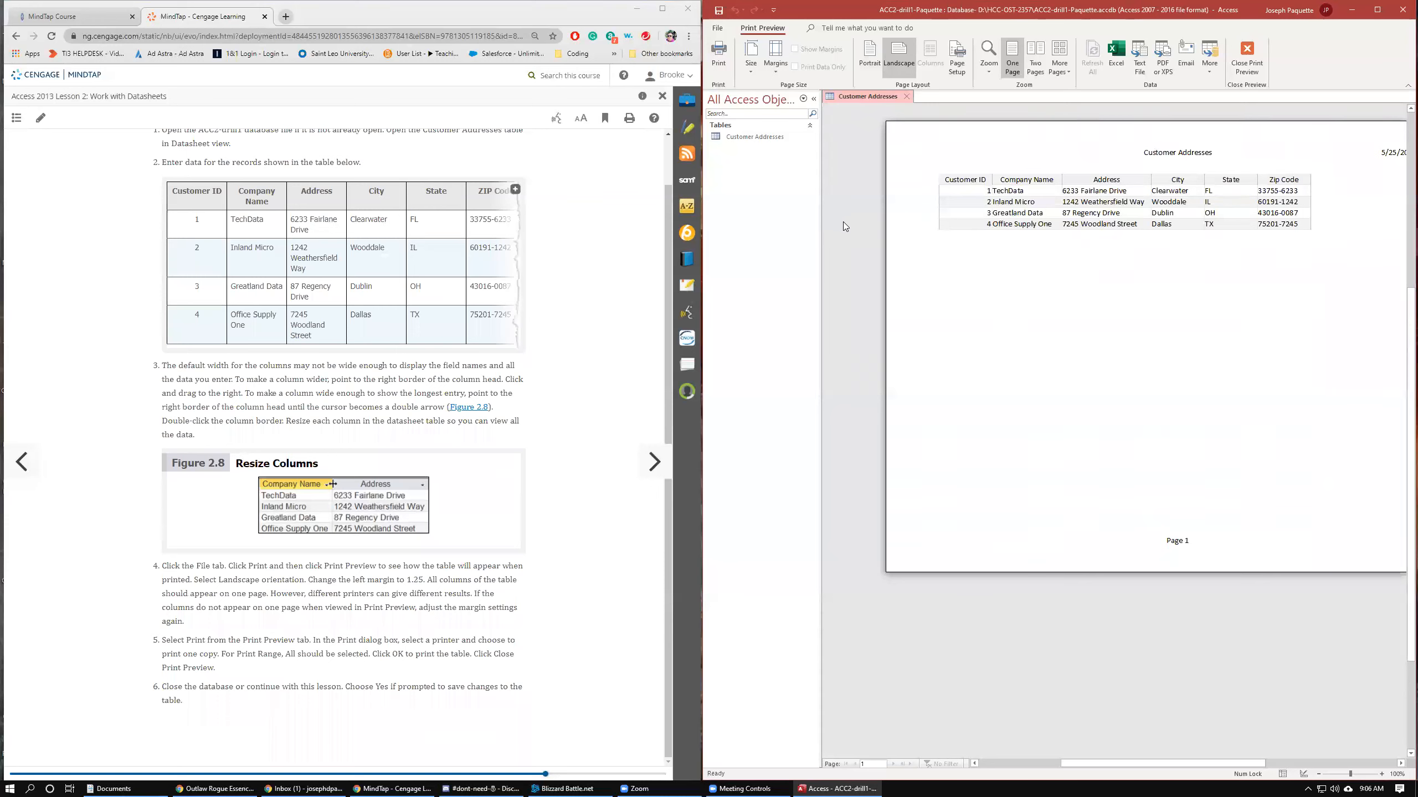
click(775, 69)
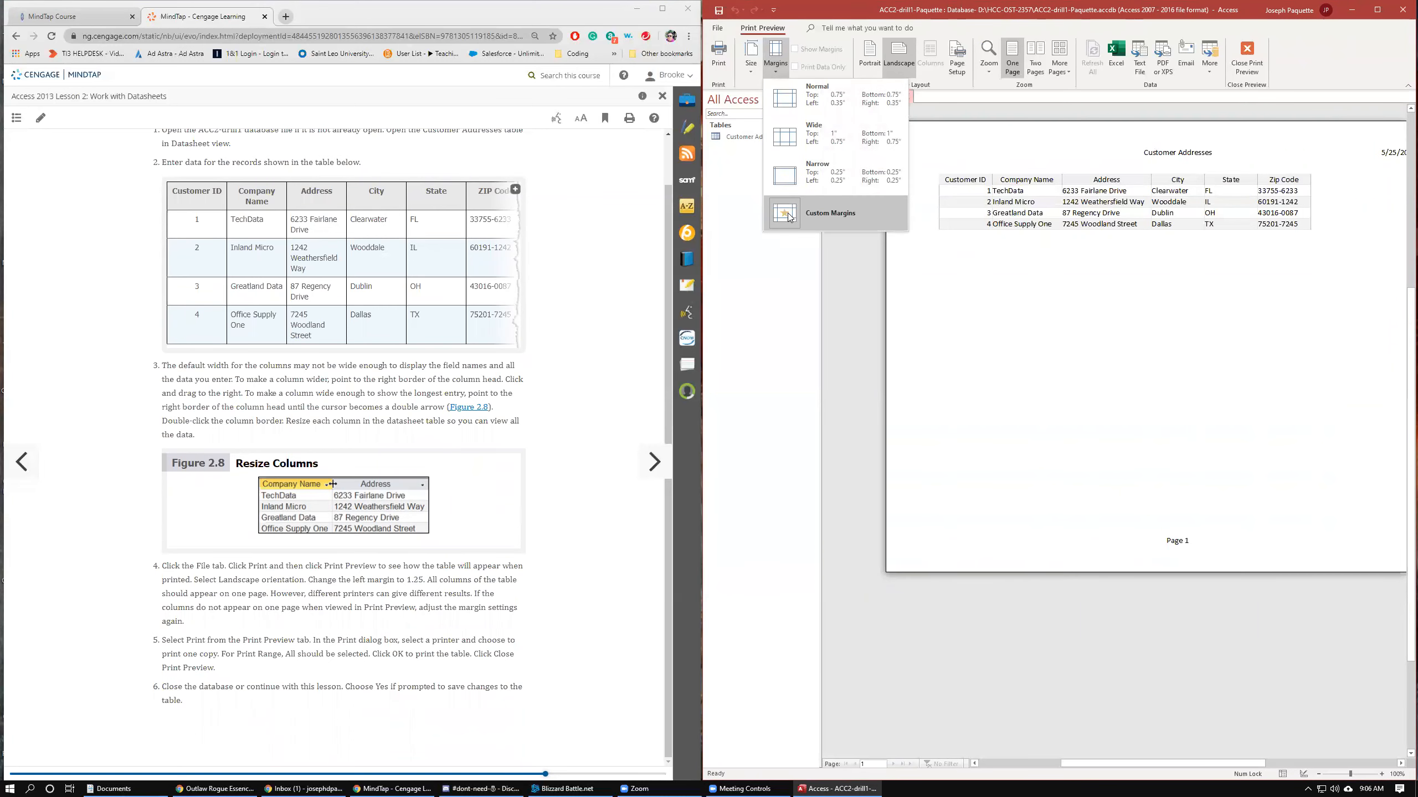
click(828, 211)
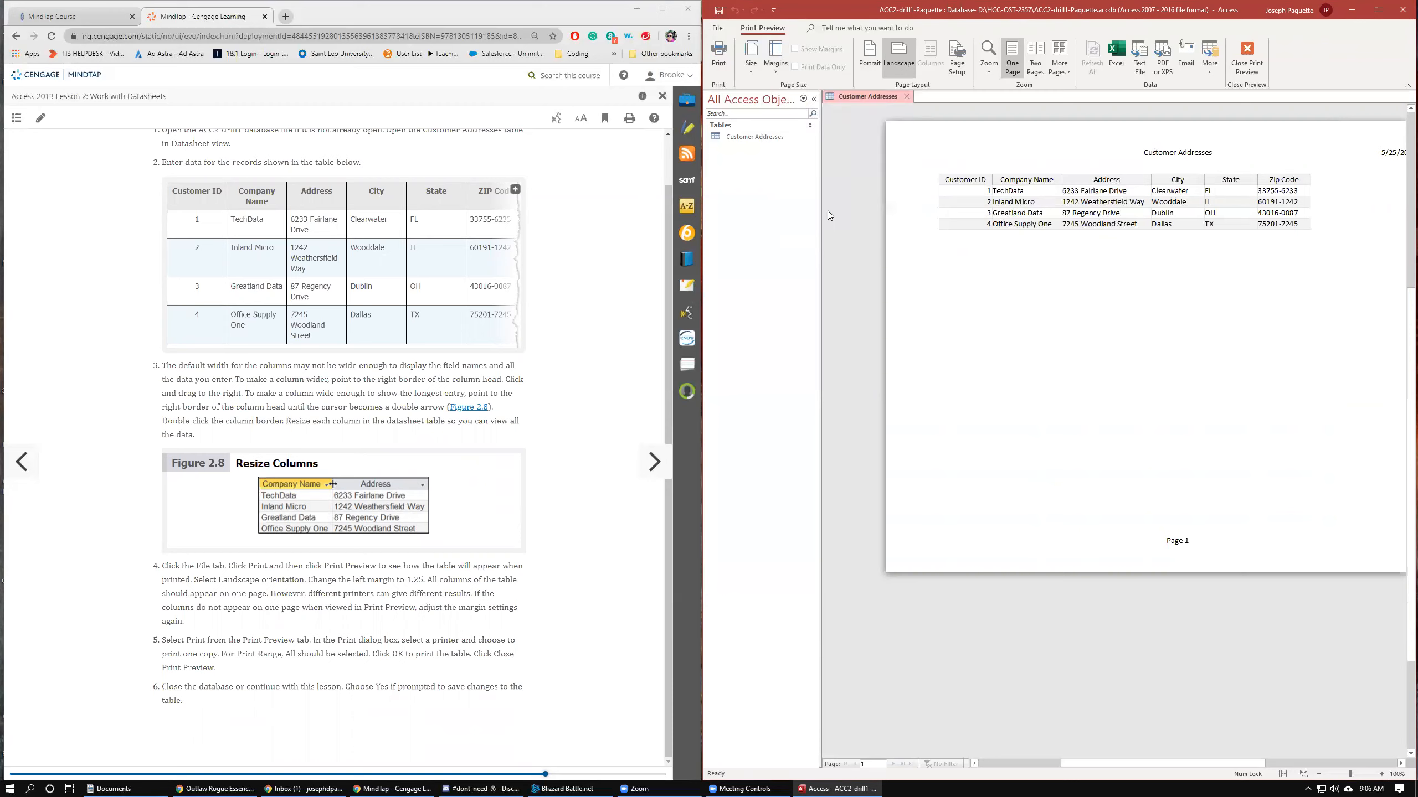
- Try the Normal, Wide and Narrow margin presets in turn on the landscape preview
click(775, 70)
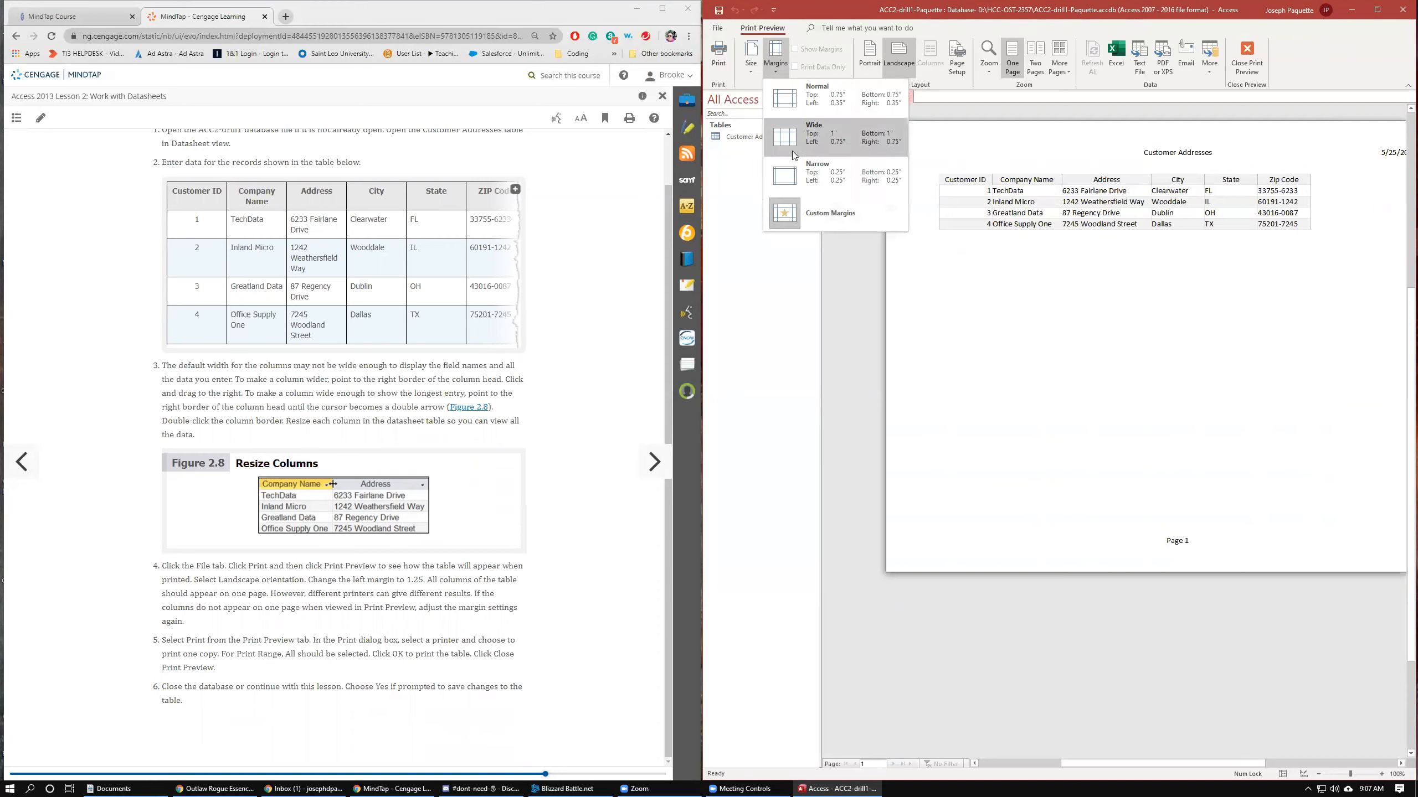
click(803, 102)
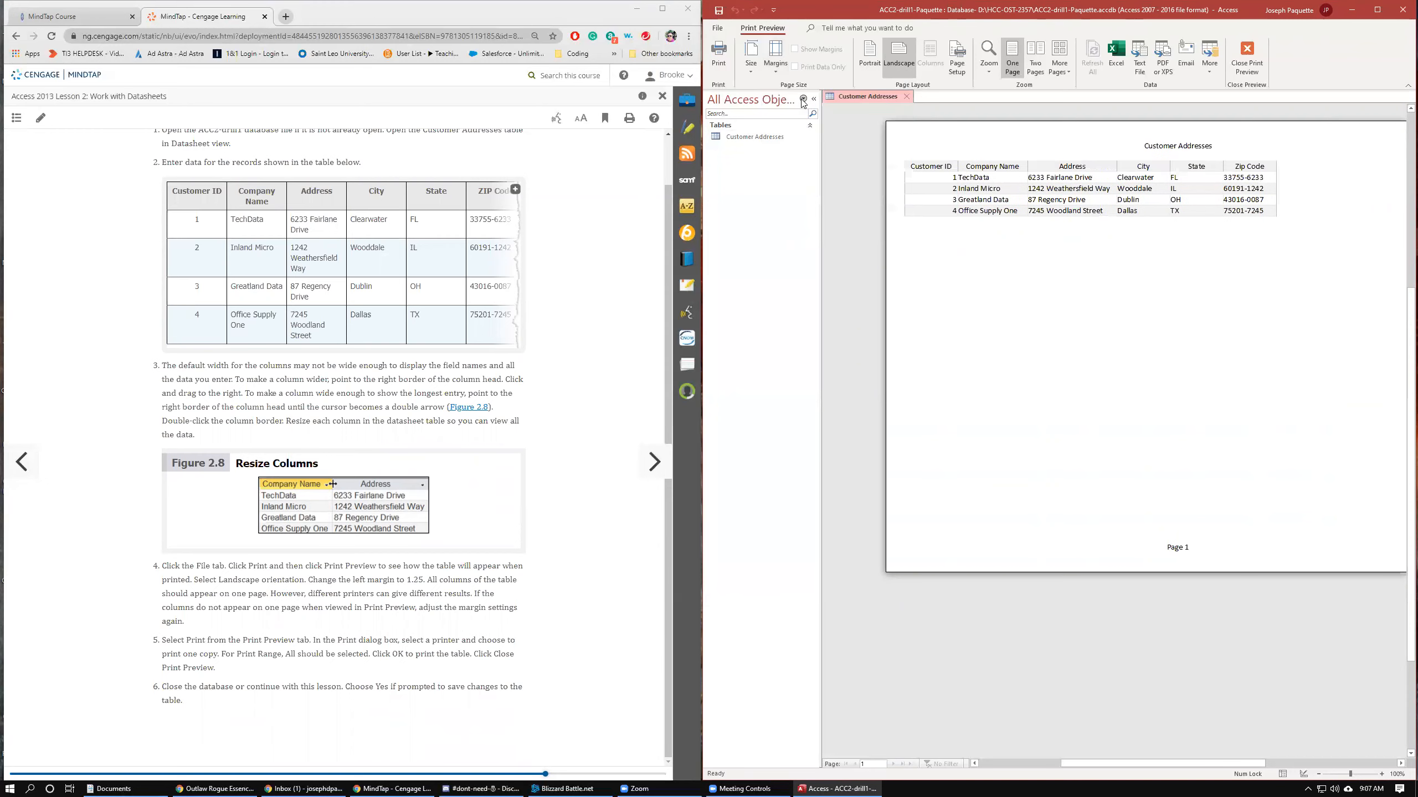
click(782, 72)
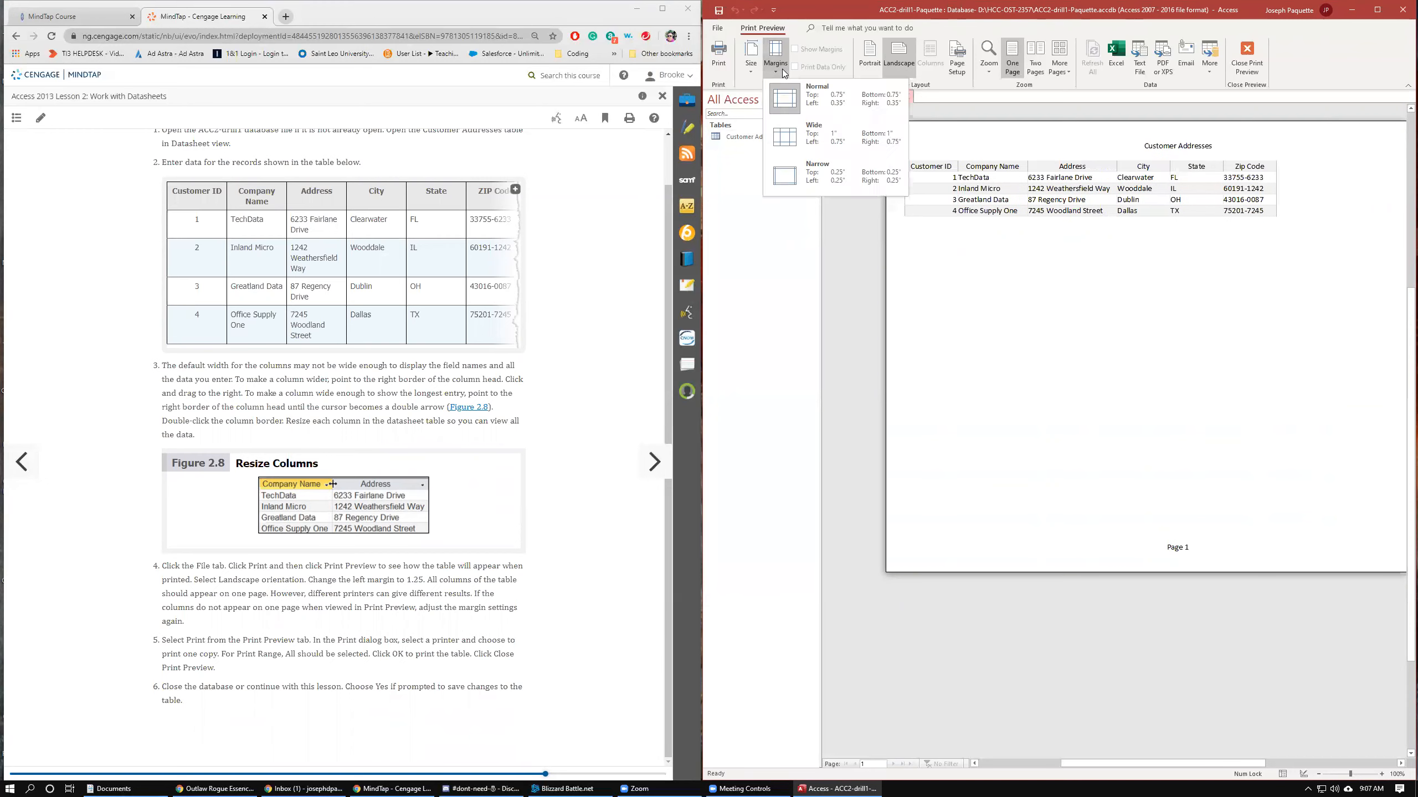
click(788, 139)
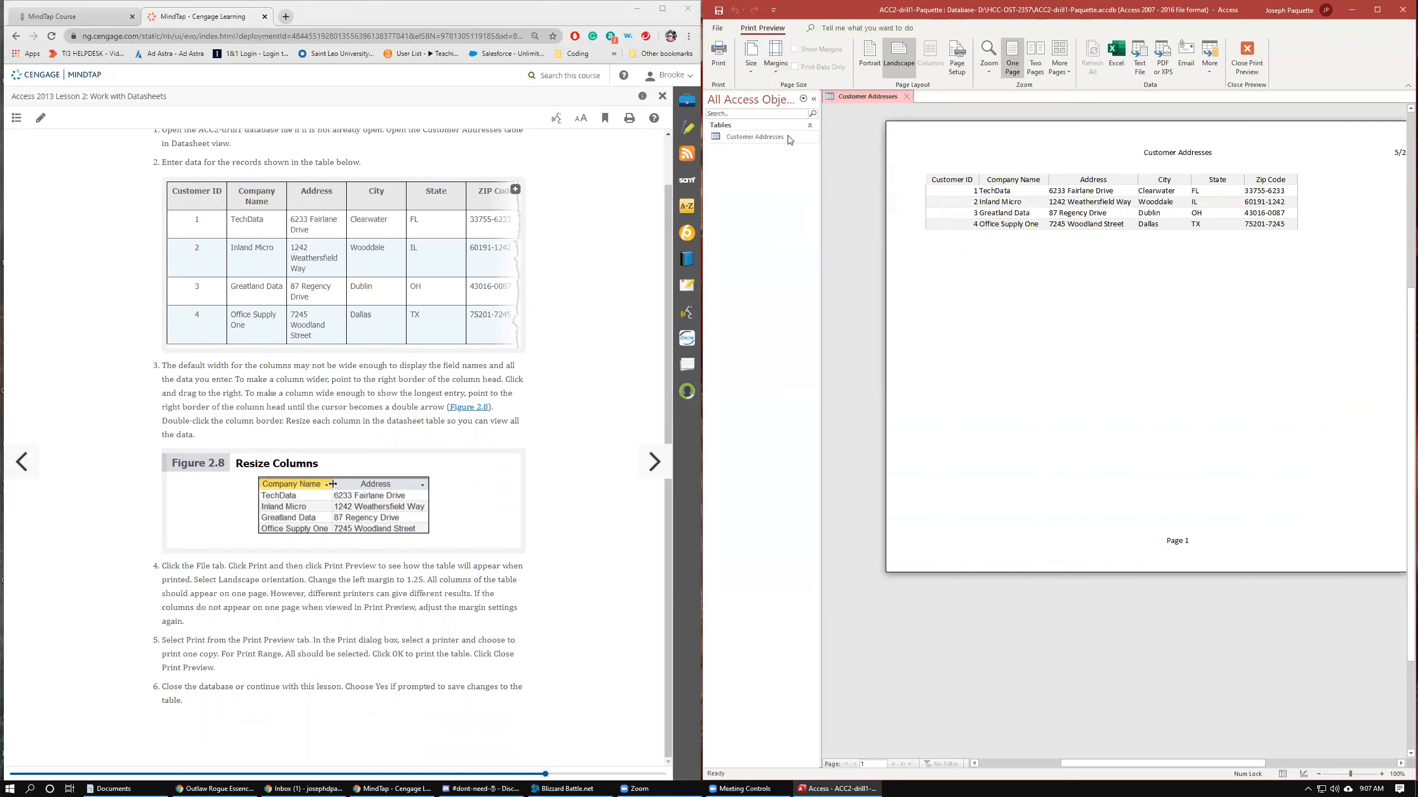
click(775, 72)
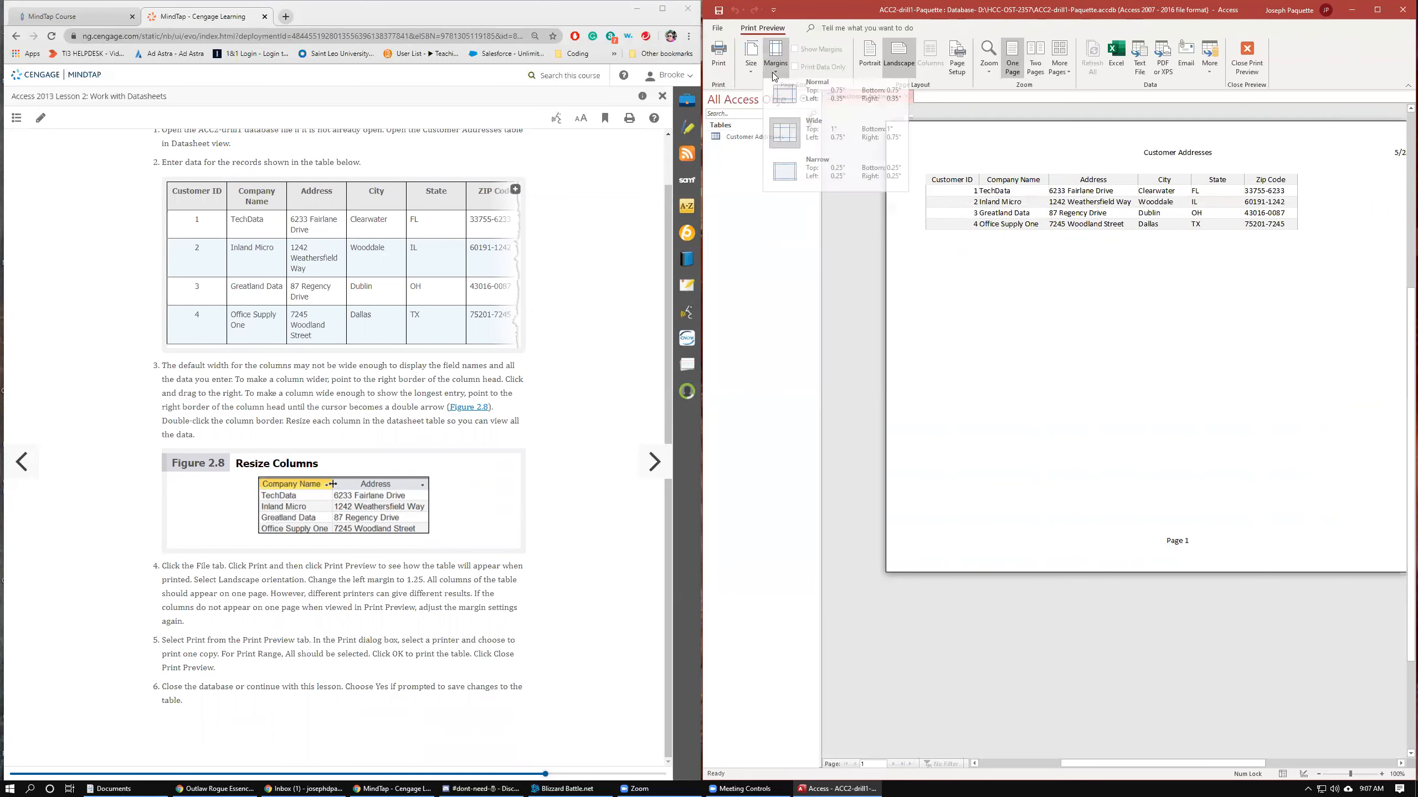
click(807, 178)
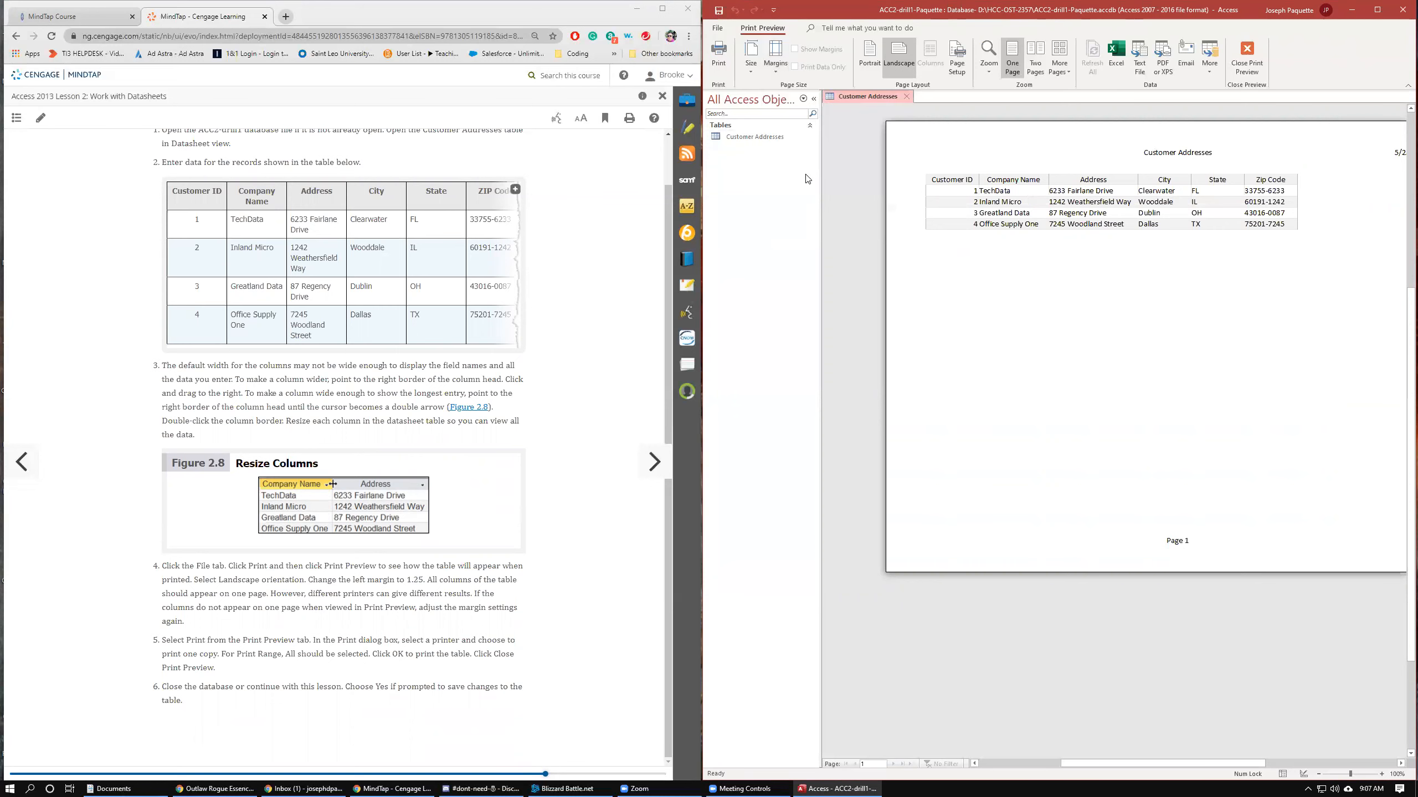
- Try the Custom Margins option again and reapply the Normal margin preset to the preview
click(775, 75)
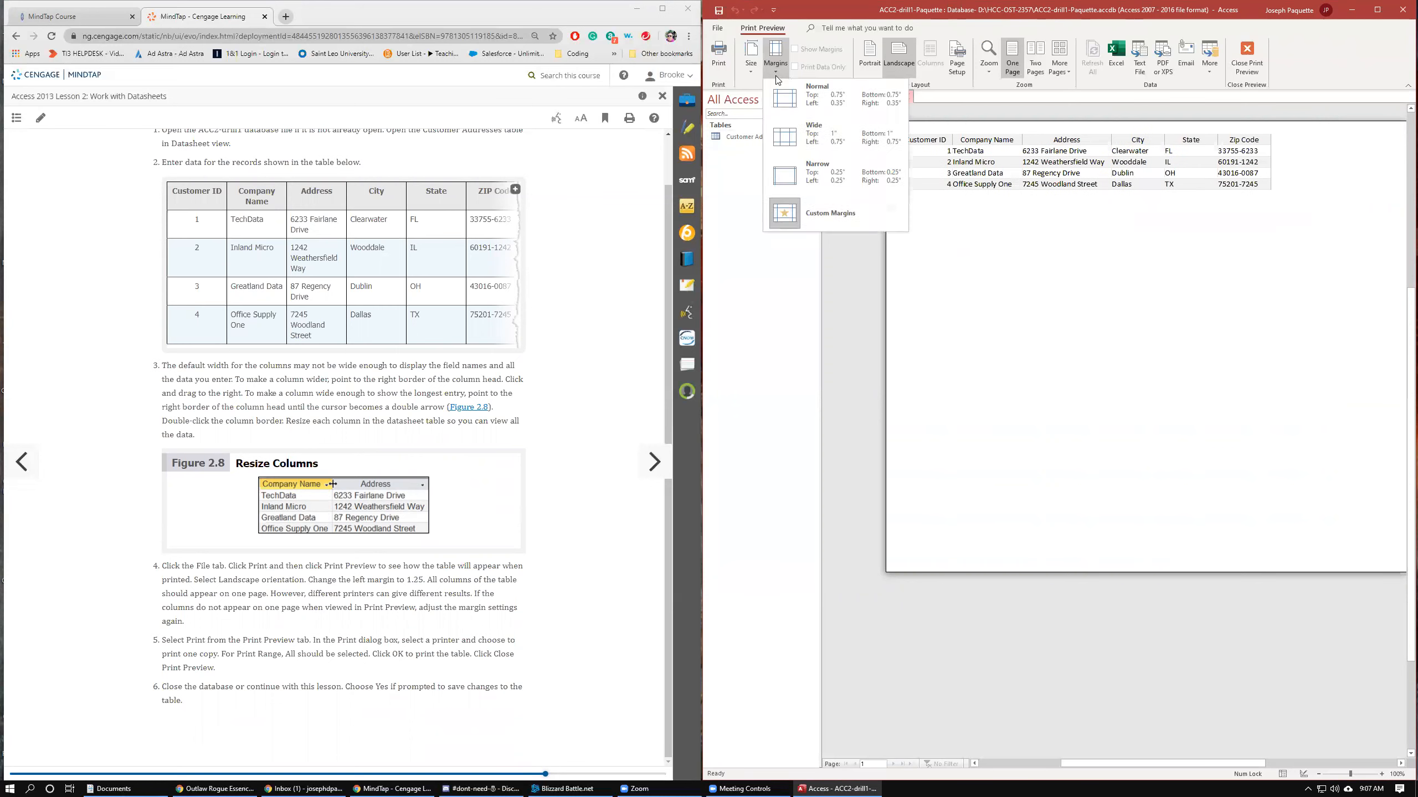
click(781, 215)
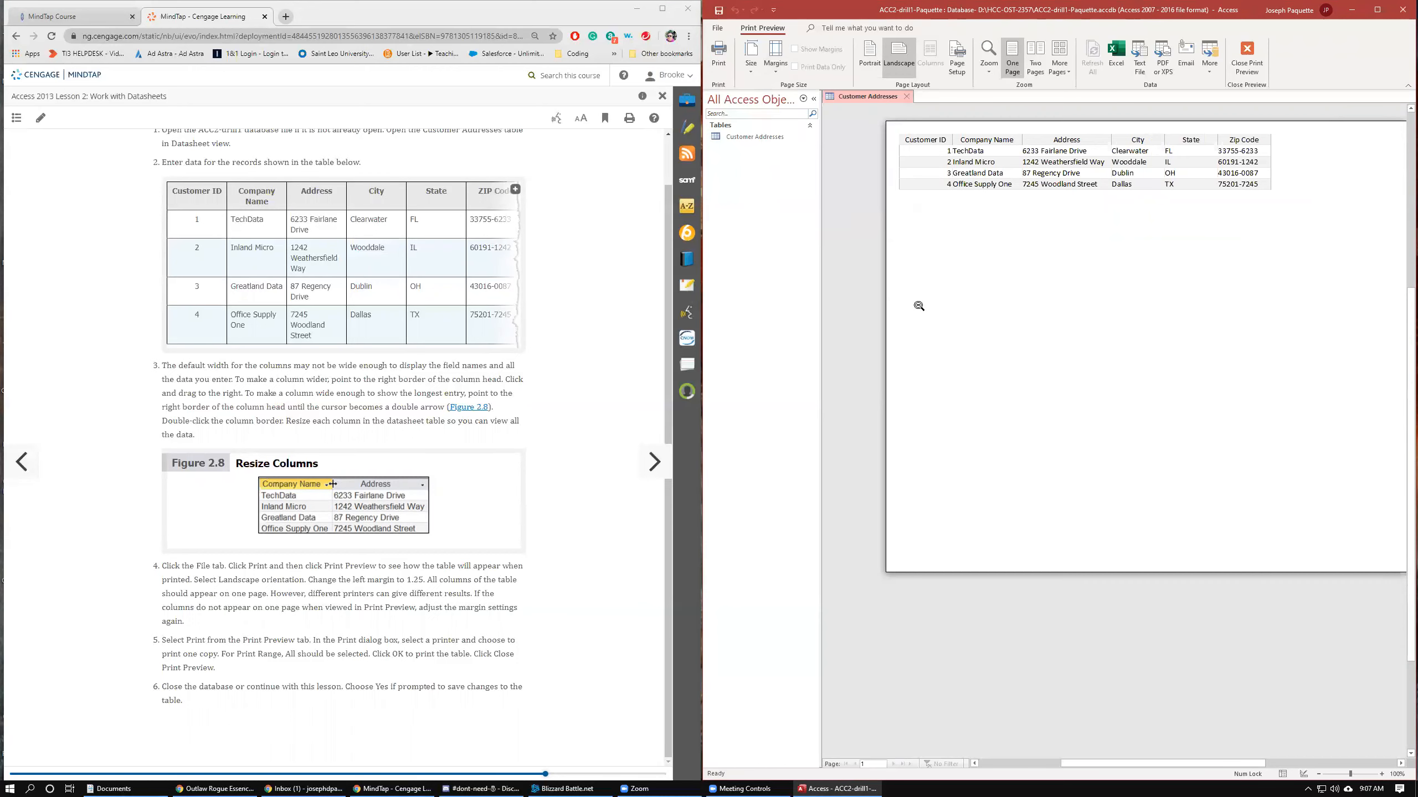
click(775, 52)
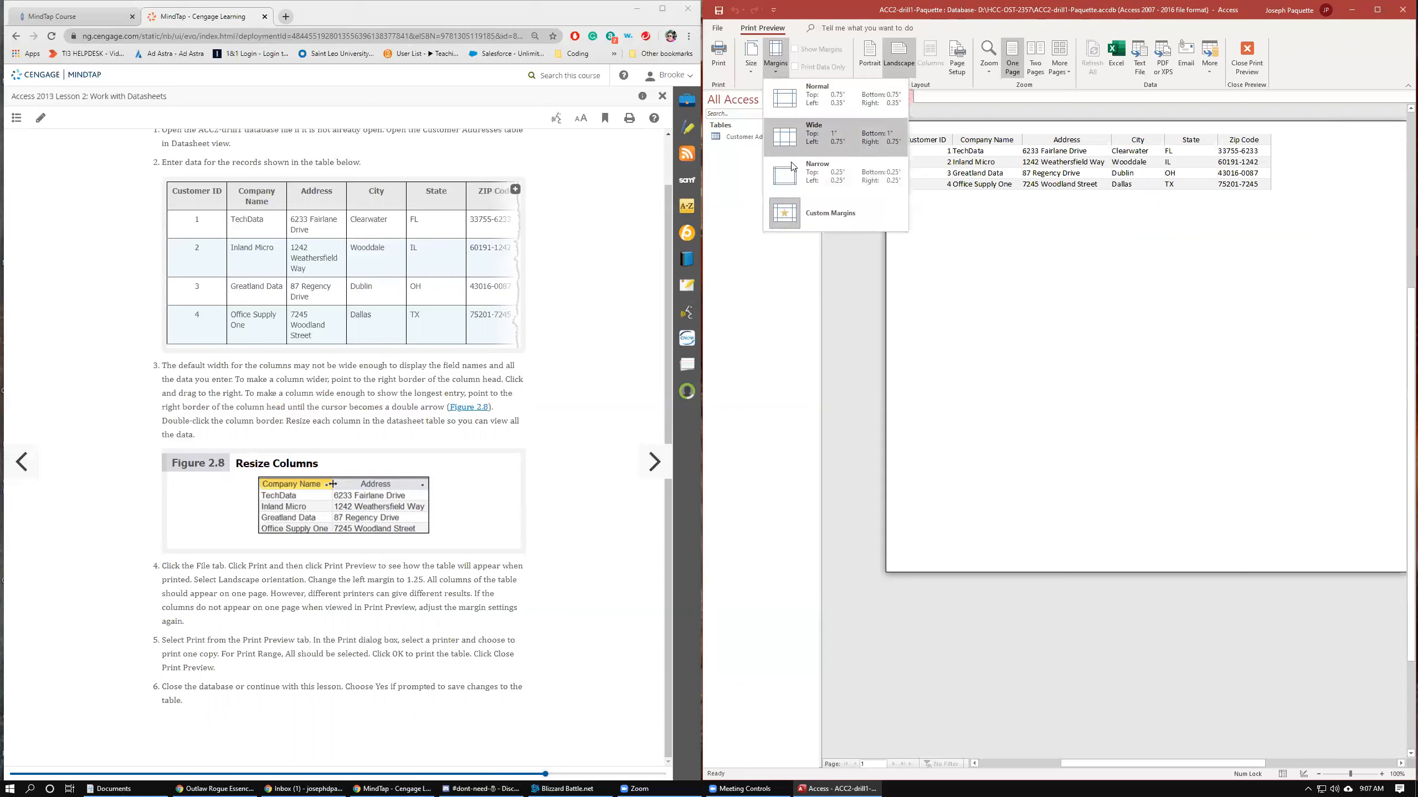
click(831, 214)
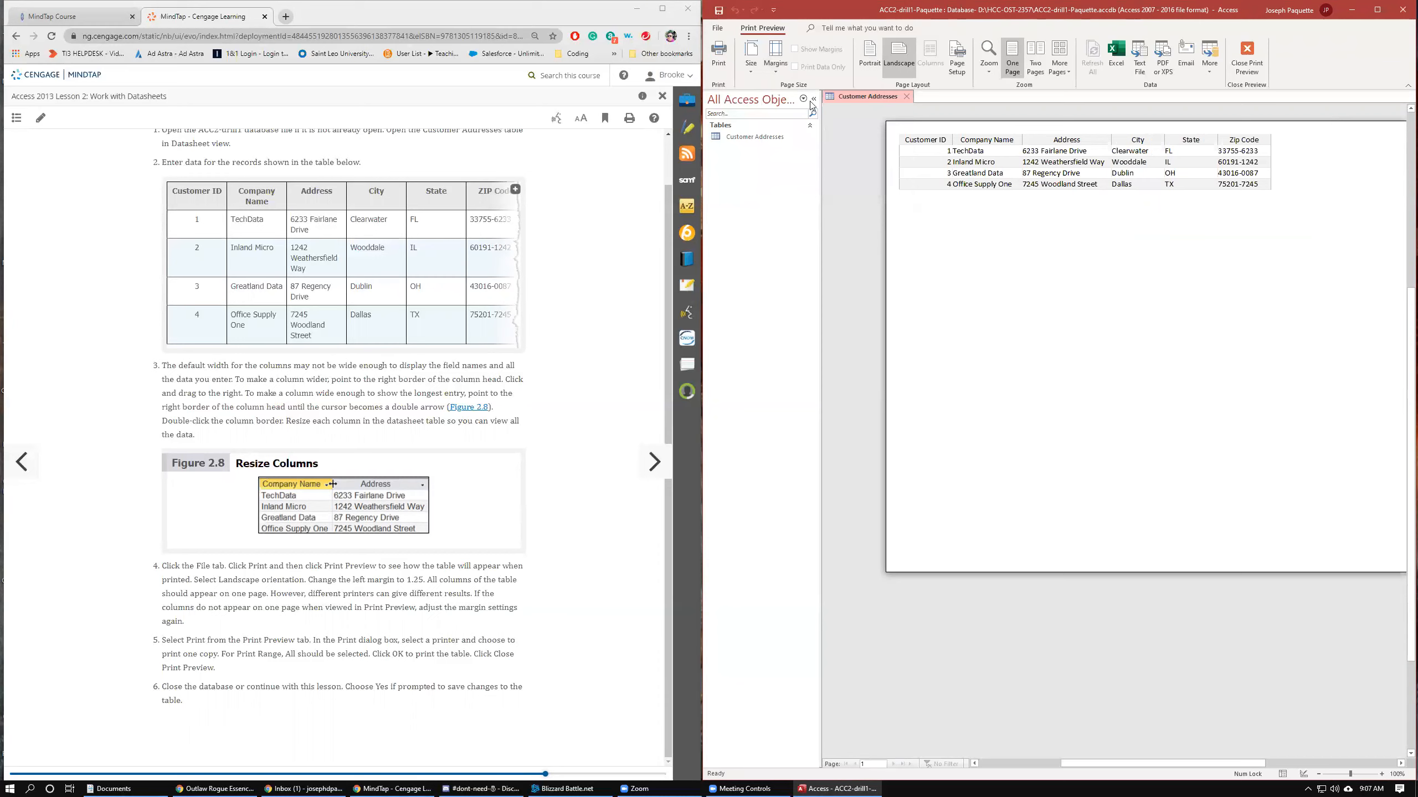
click(774, 47)
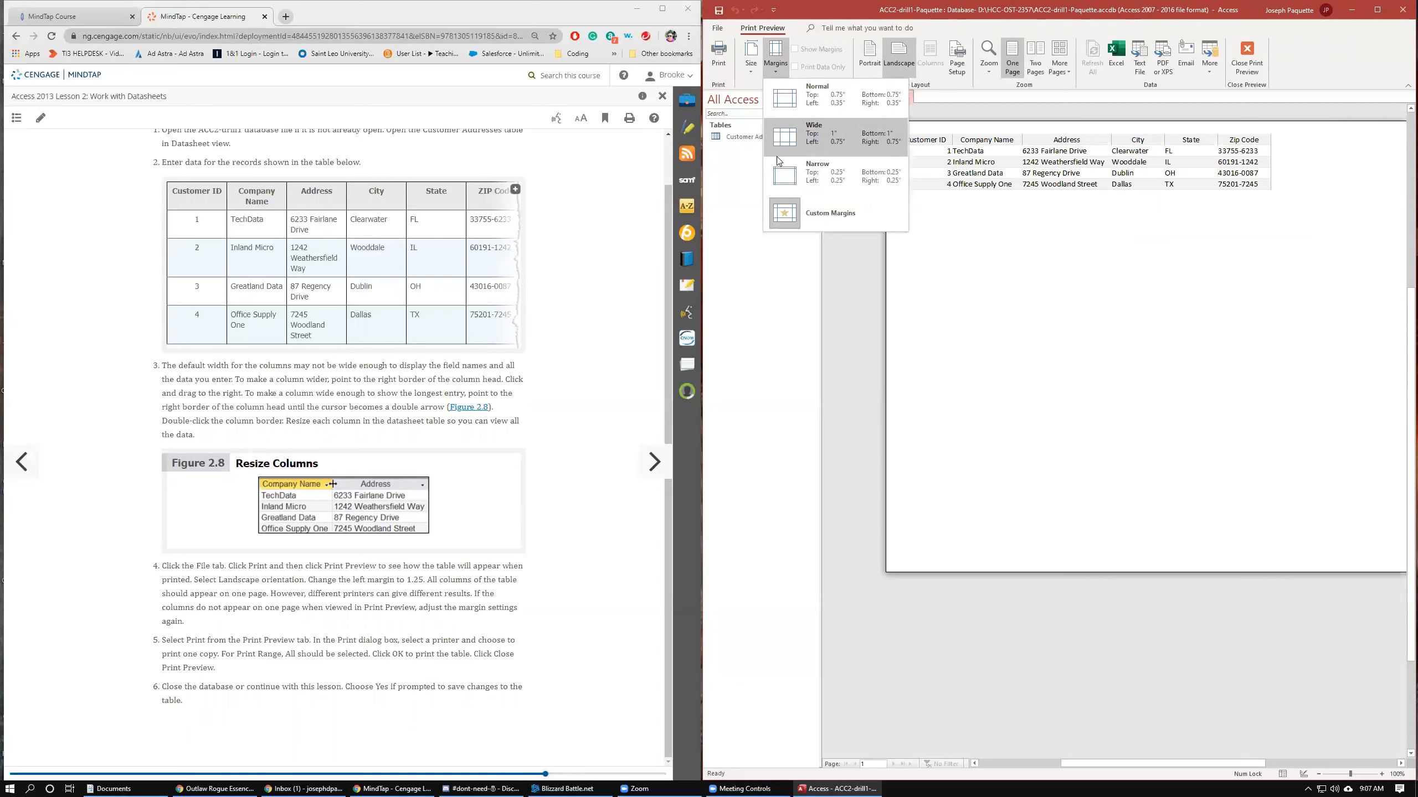
click(792, 108)
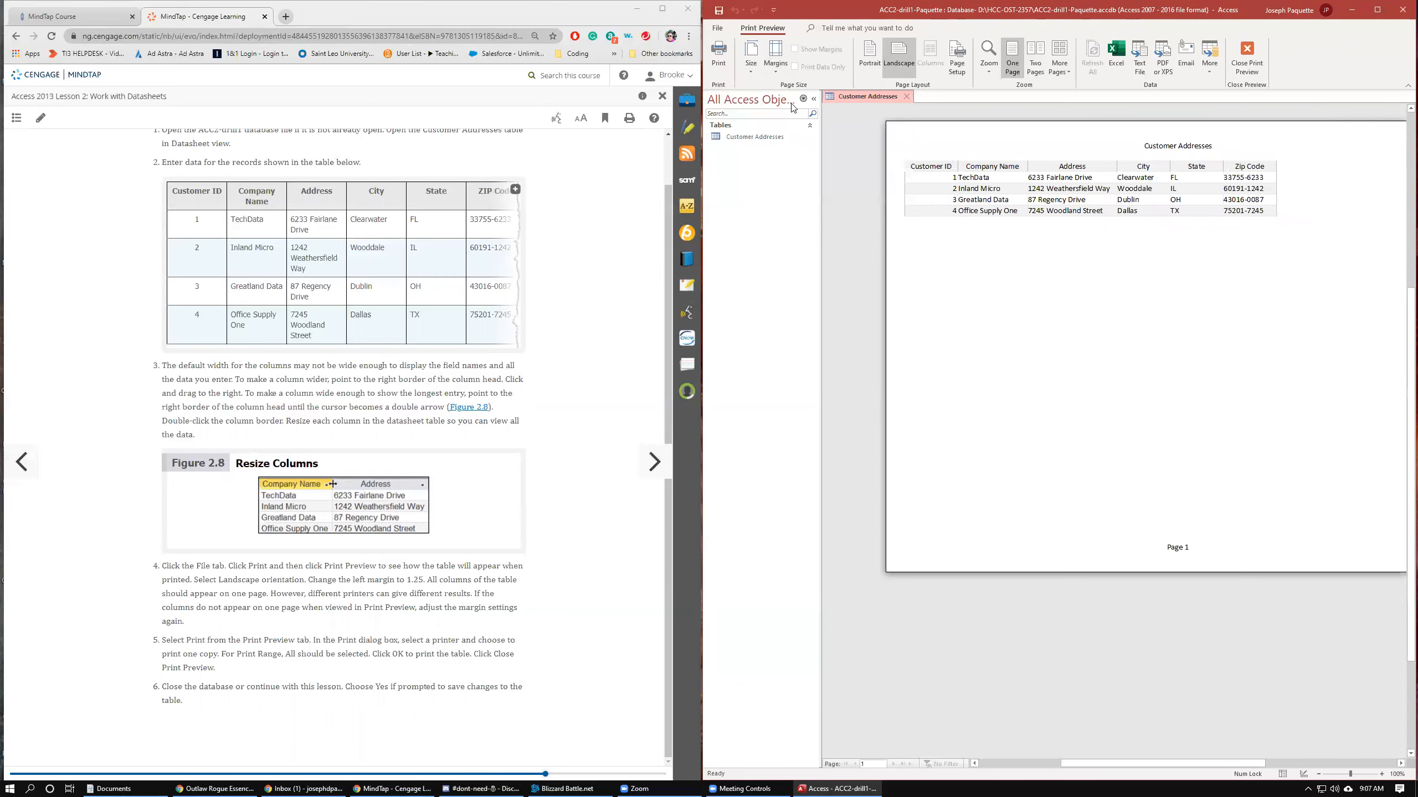
click(779, 72)
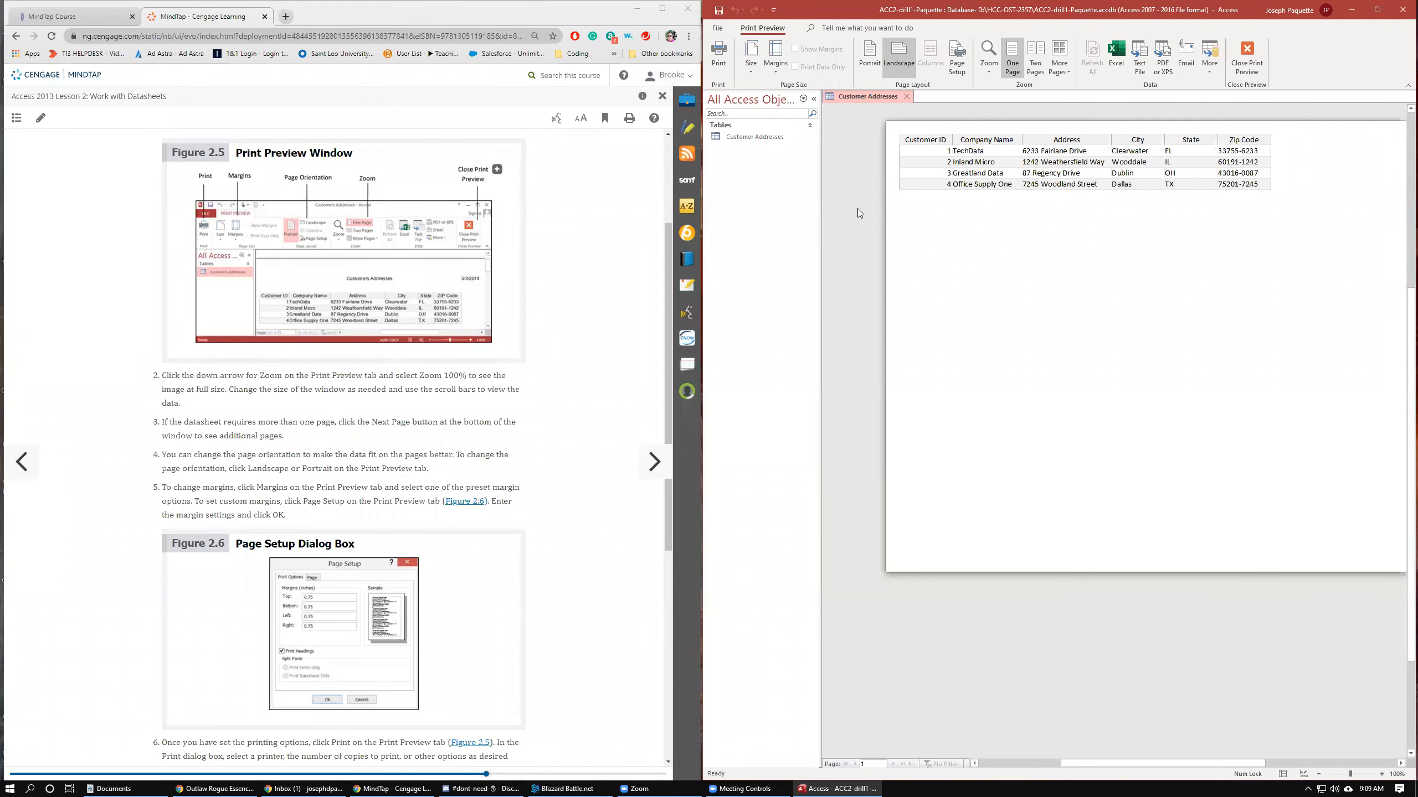
click(772, 66)
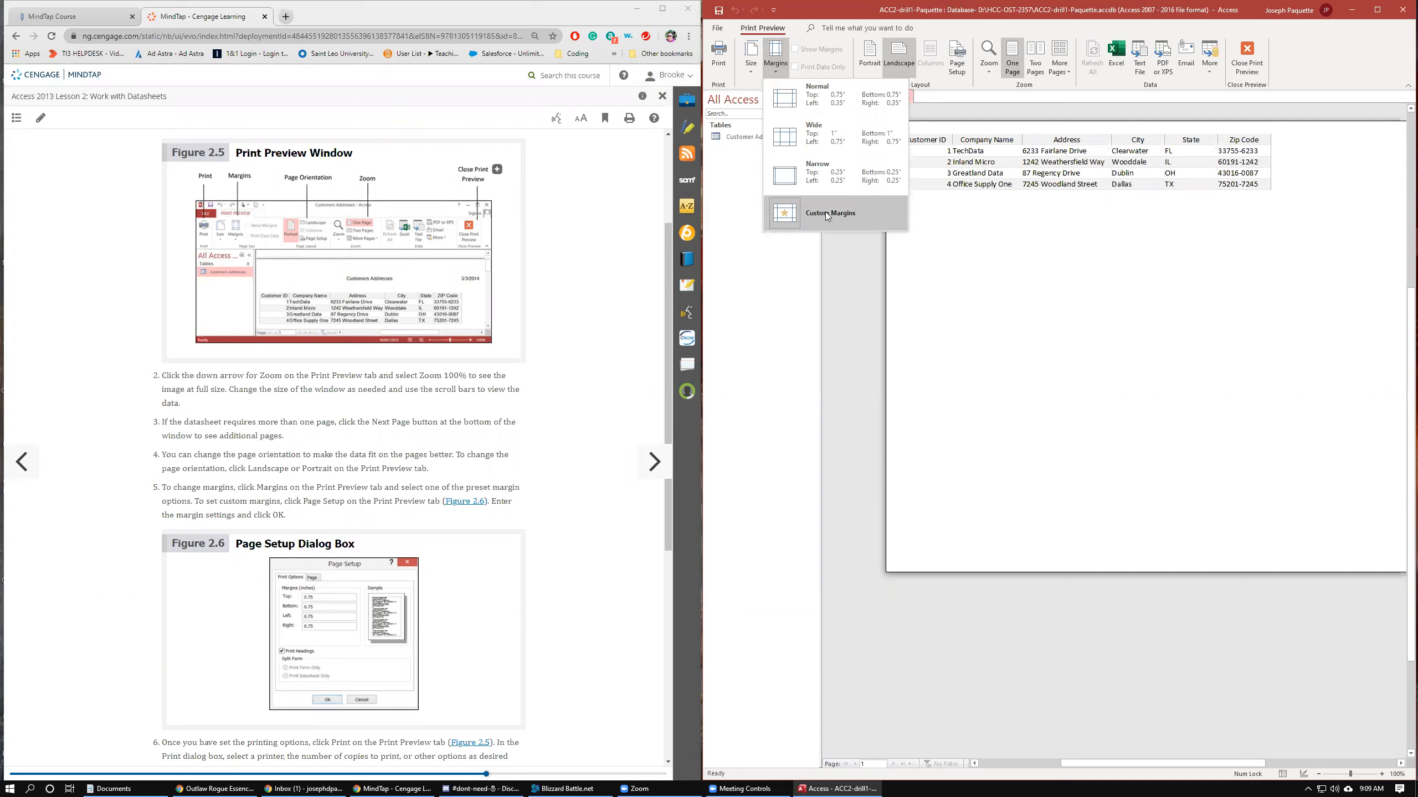
click(776, 53)
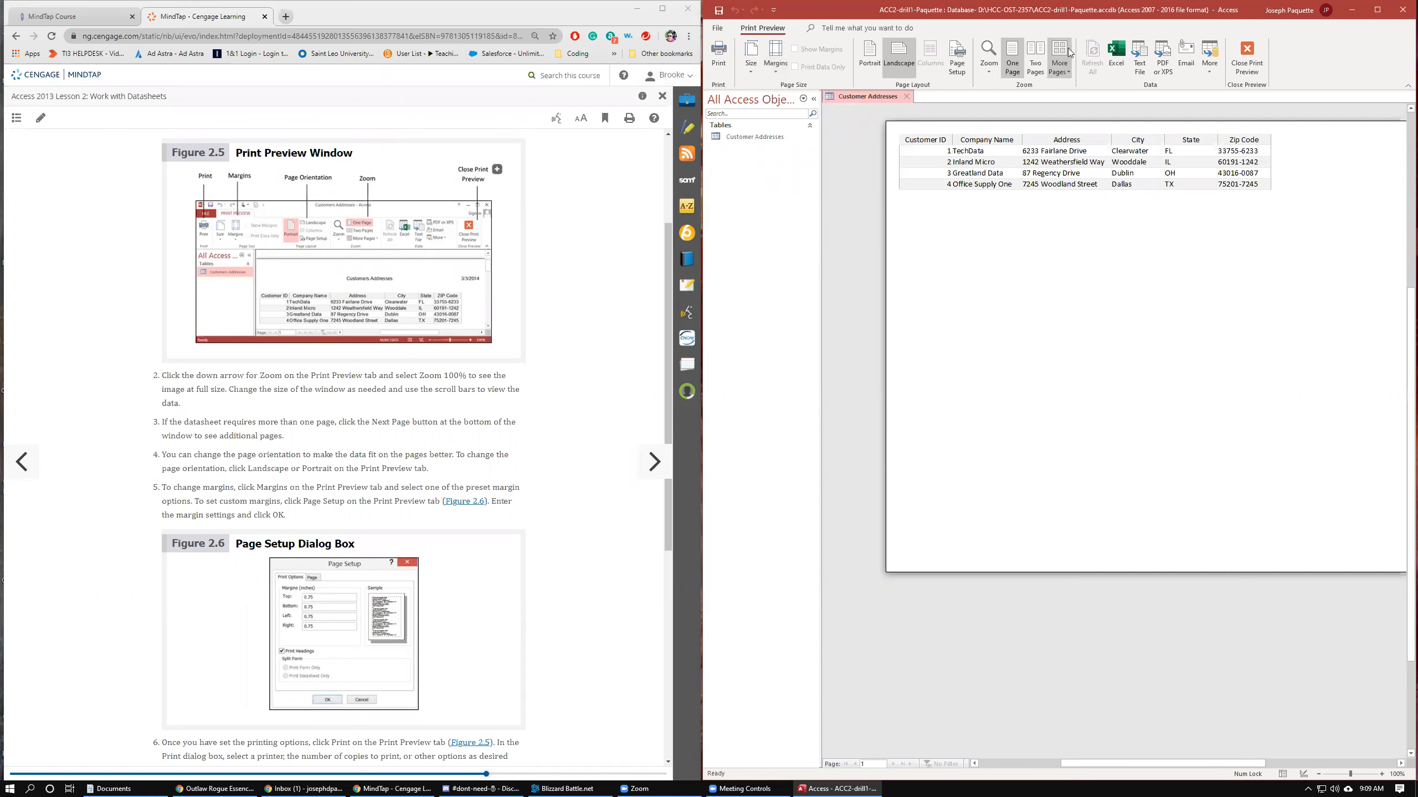
- Set the left margin to 1.25 inches in Page Setup, checking it against step 4 of Drill 3
click(958, 53)
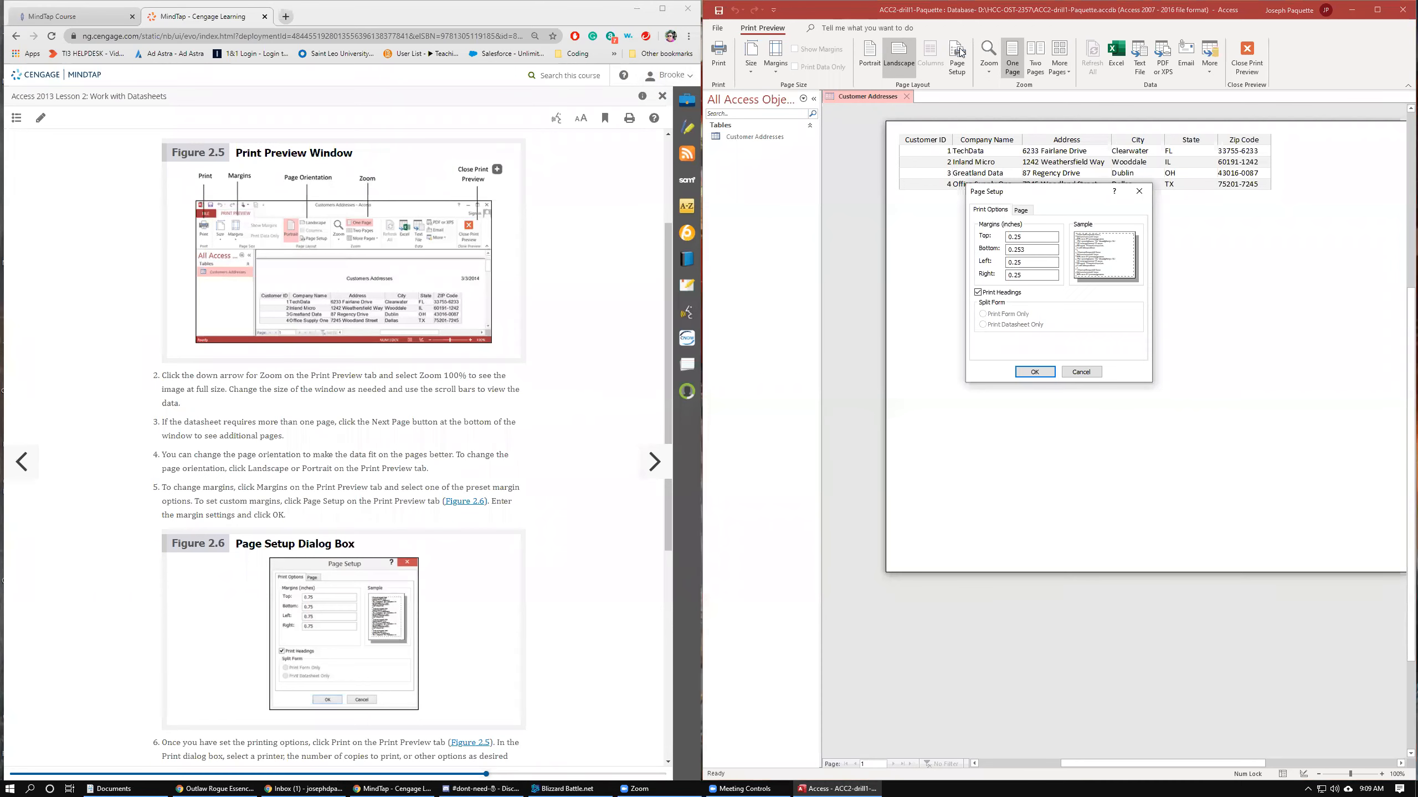
click(1019, 211)
click(996, 212)
click(1020, 211)
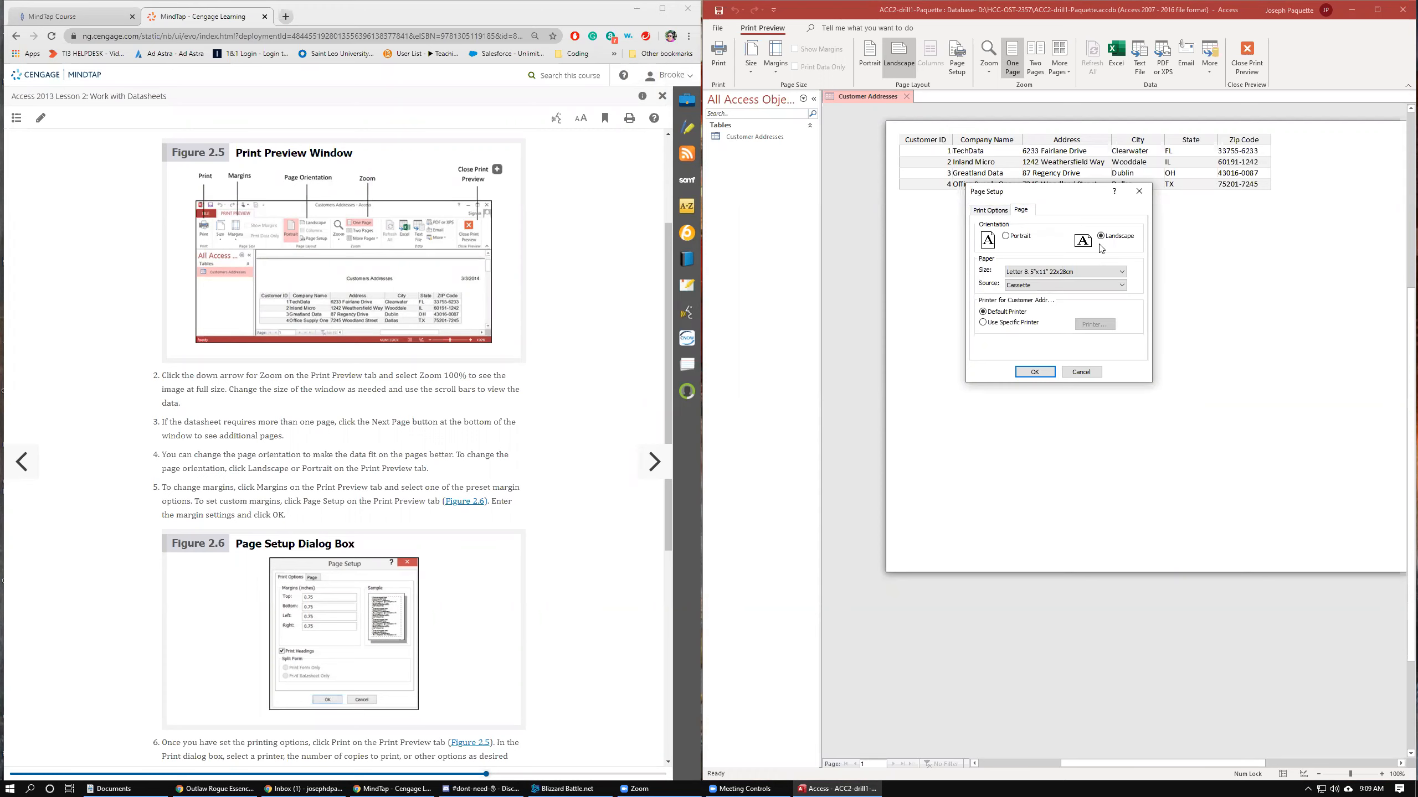
click(989, 212)
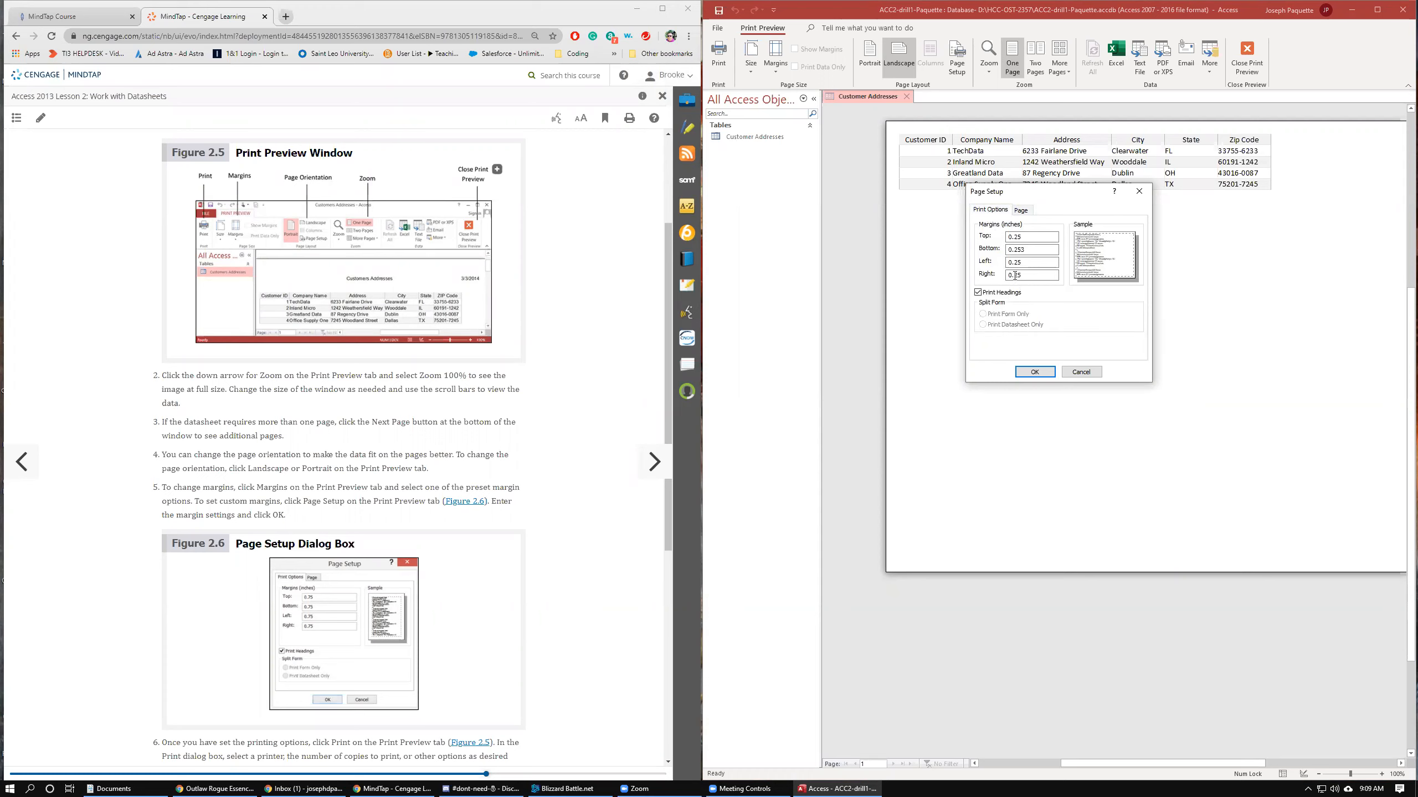
drag(1027, 260, 1001, 265)
text(1.25)
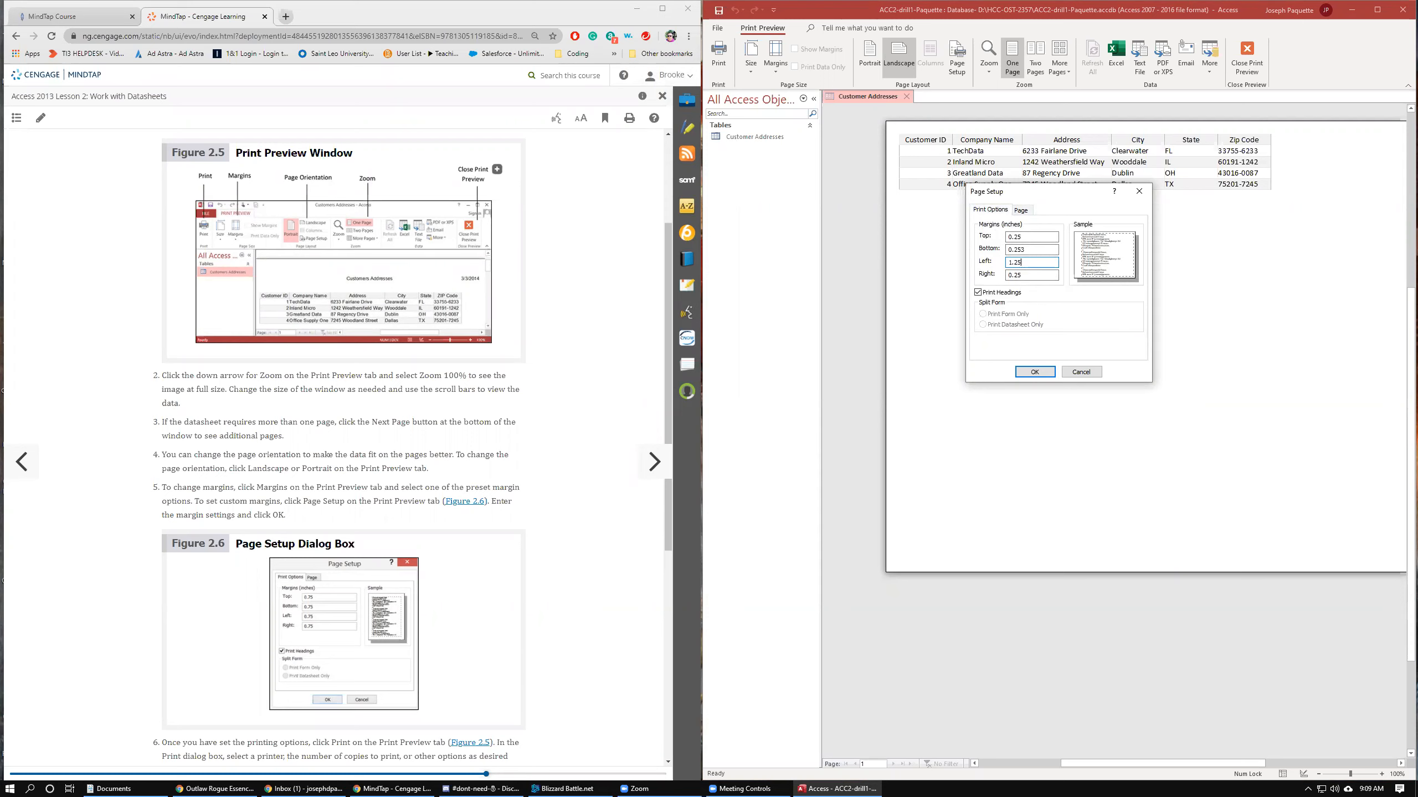
click(654, 461)
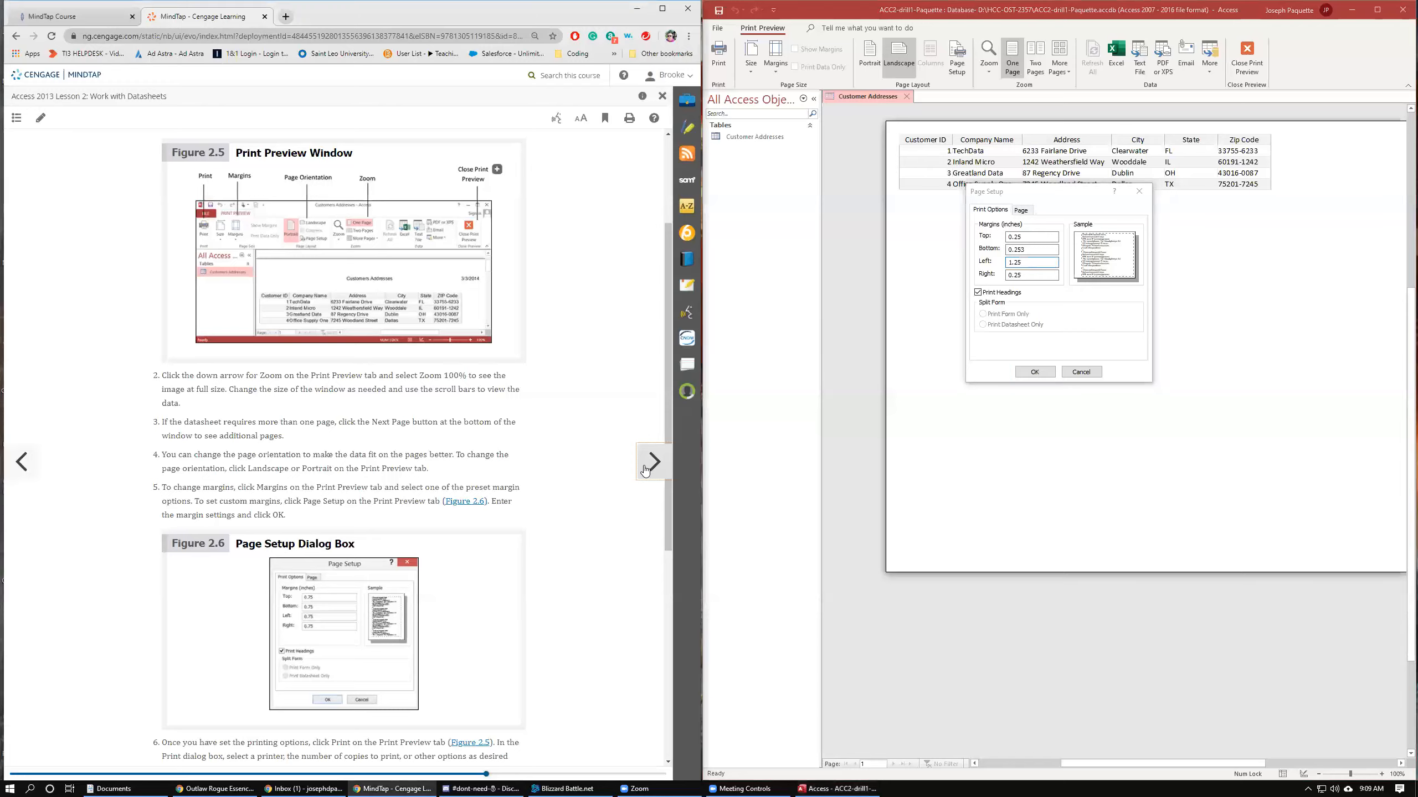
click(21, 462)
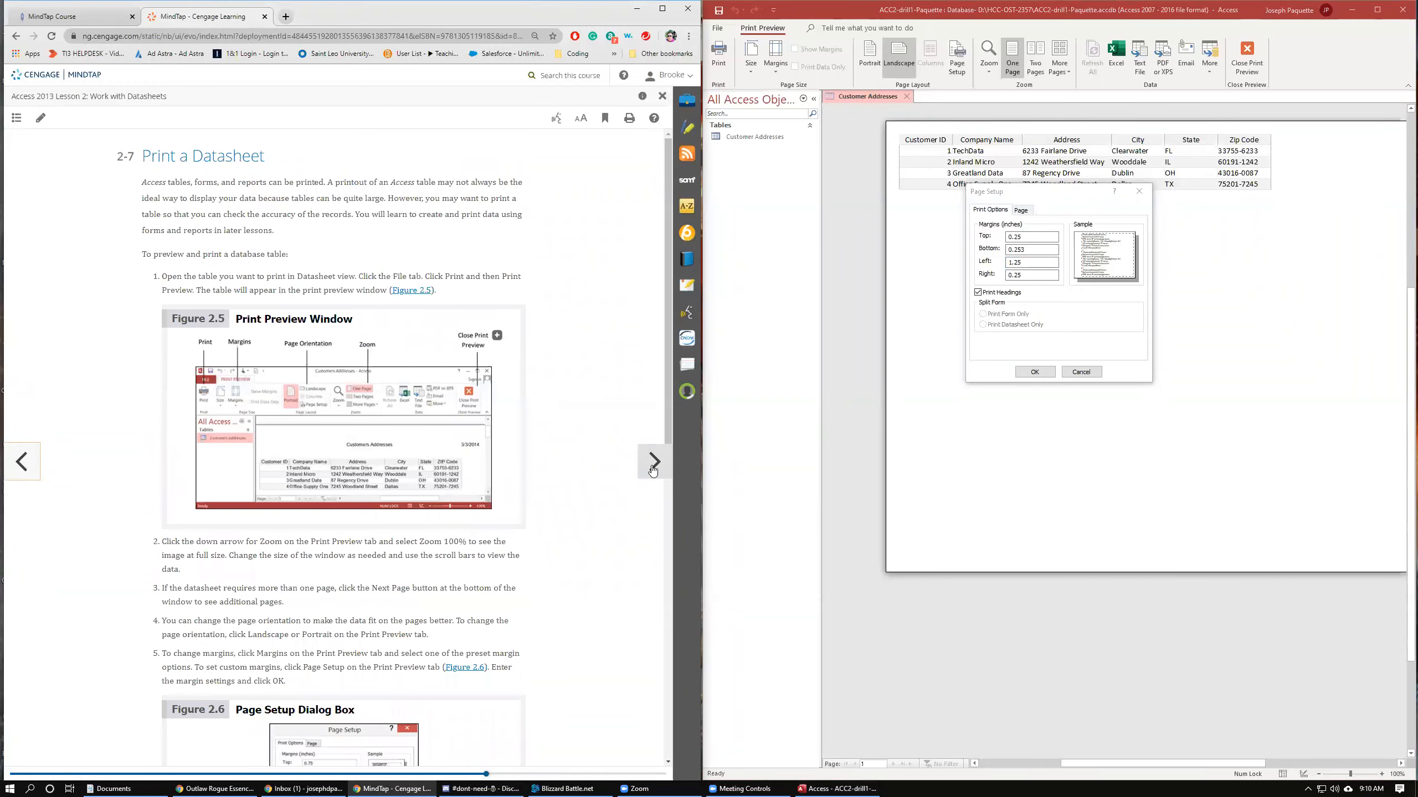
click(652, 468)
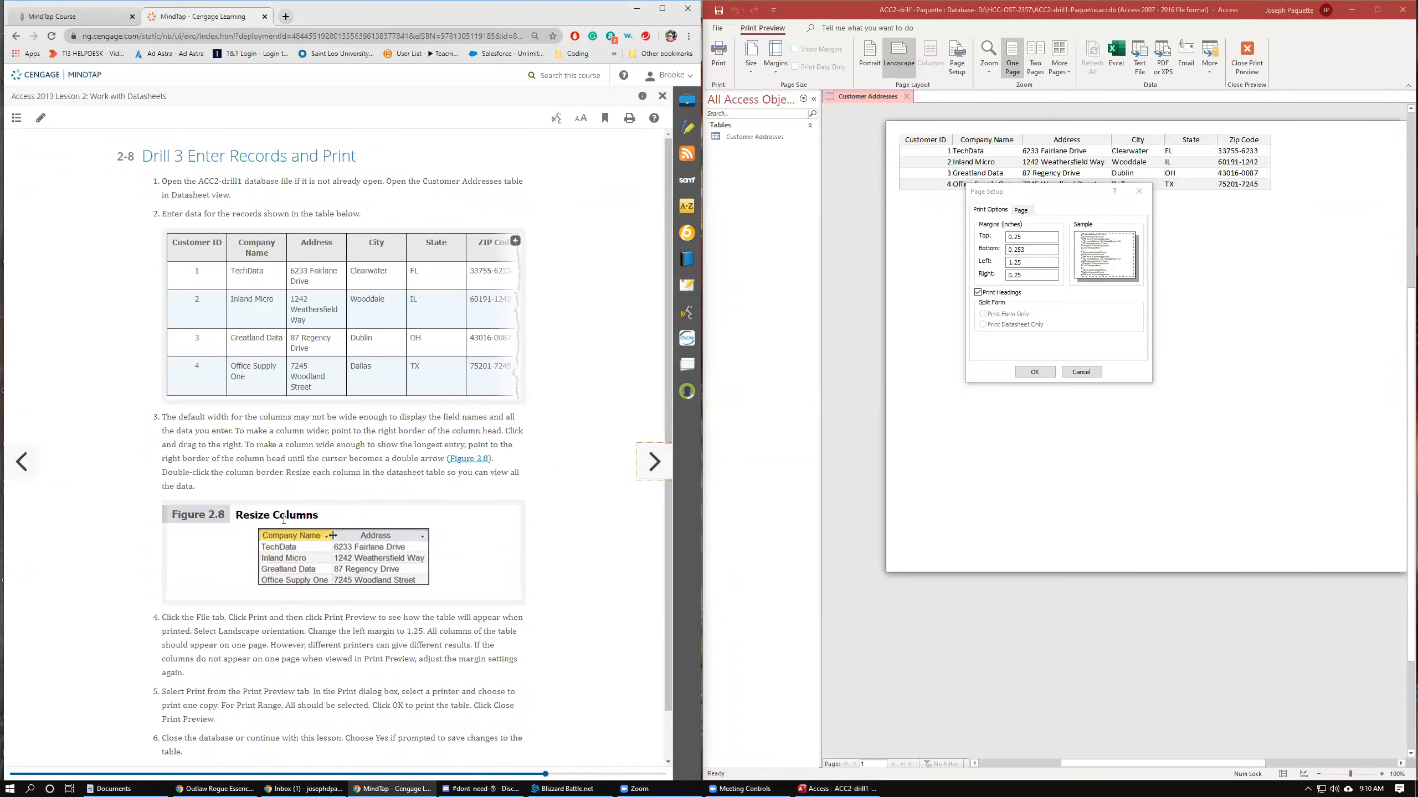
scroll(284, 569, down, 1)
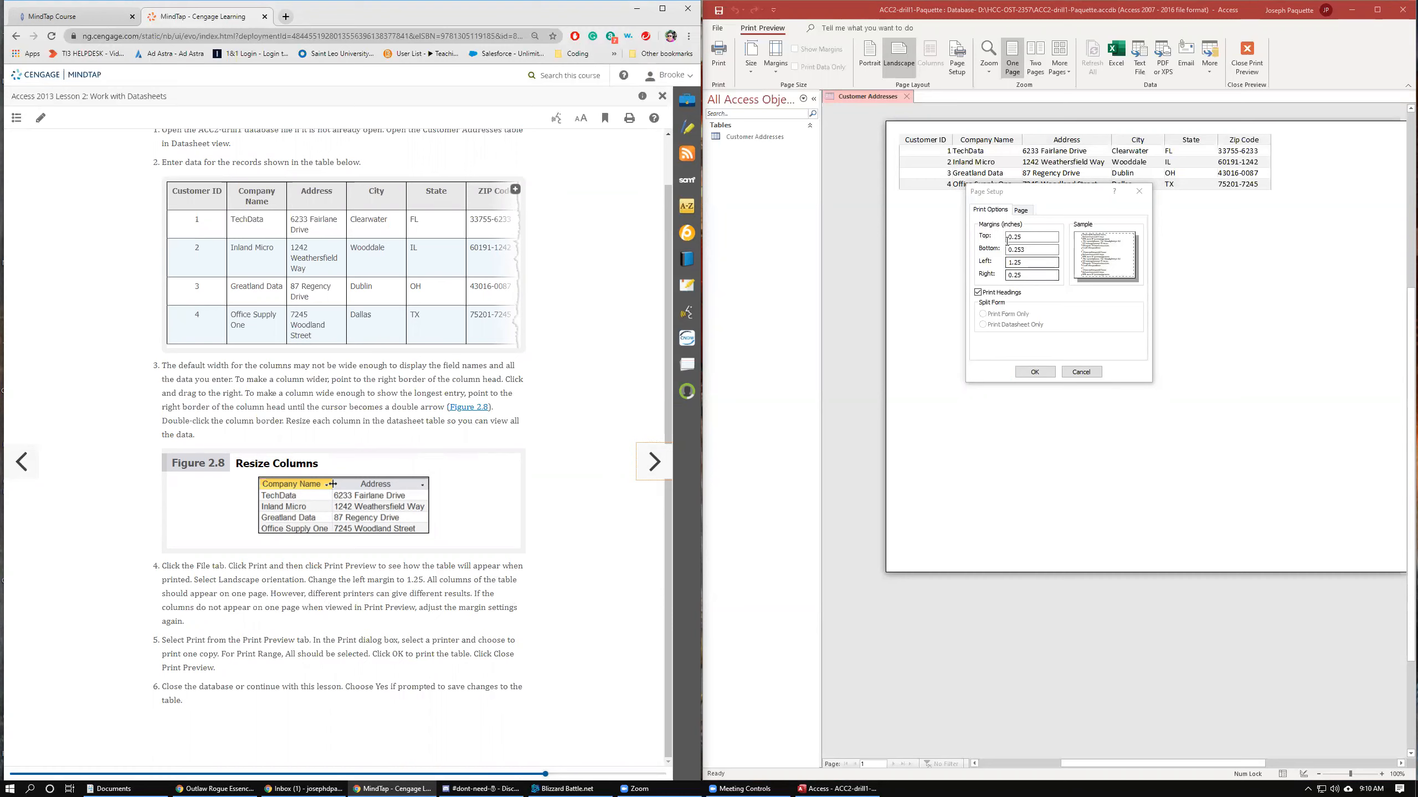
click(1035, 372)
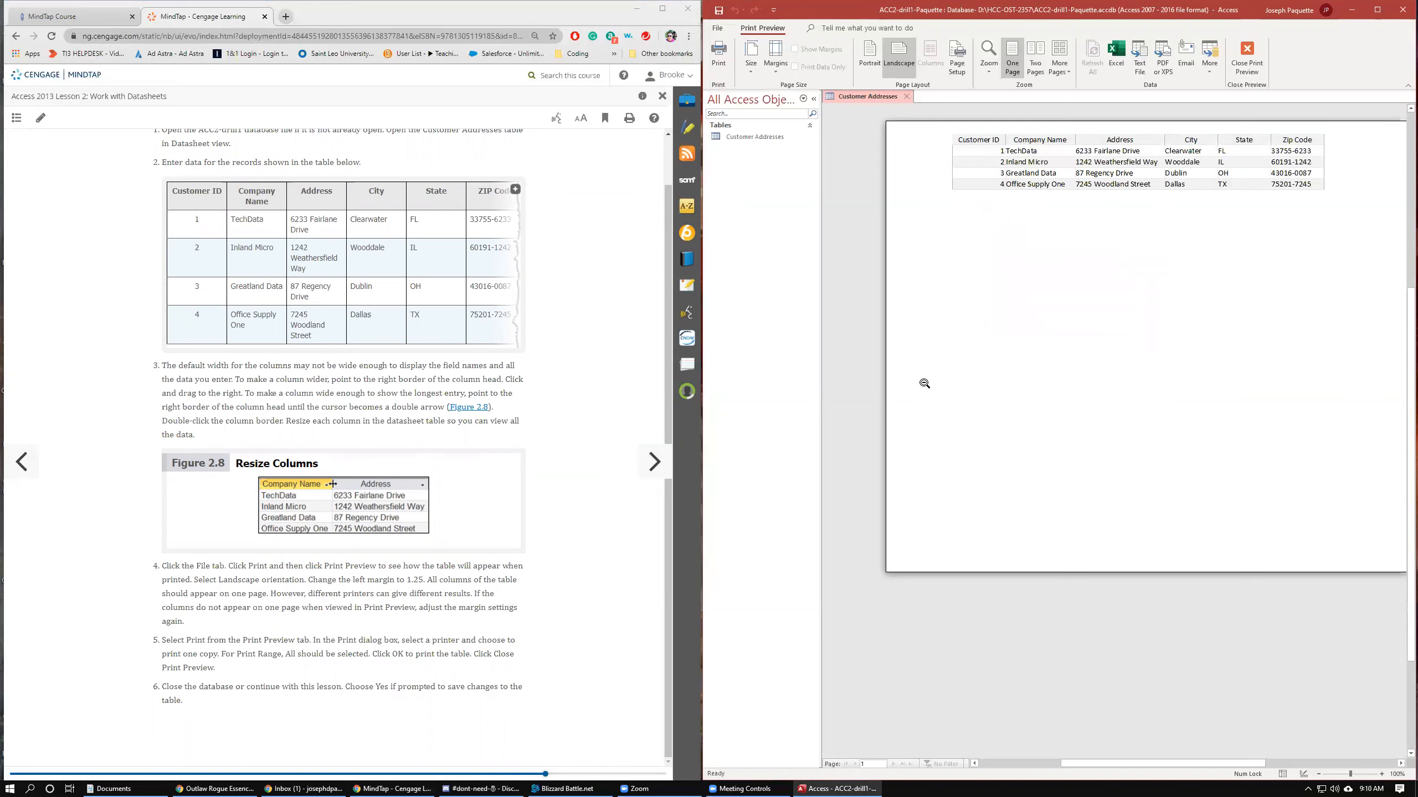
- Apply the Normal margin preset, set its left margin to 1.25 inches in Page Setup, and check the margin options
click(775, 59)
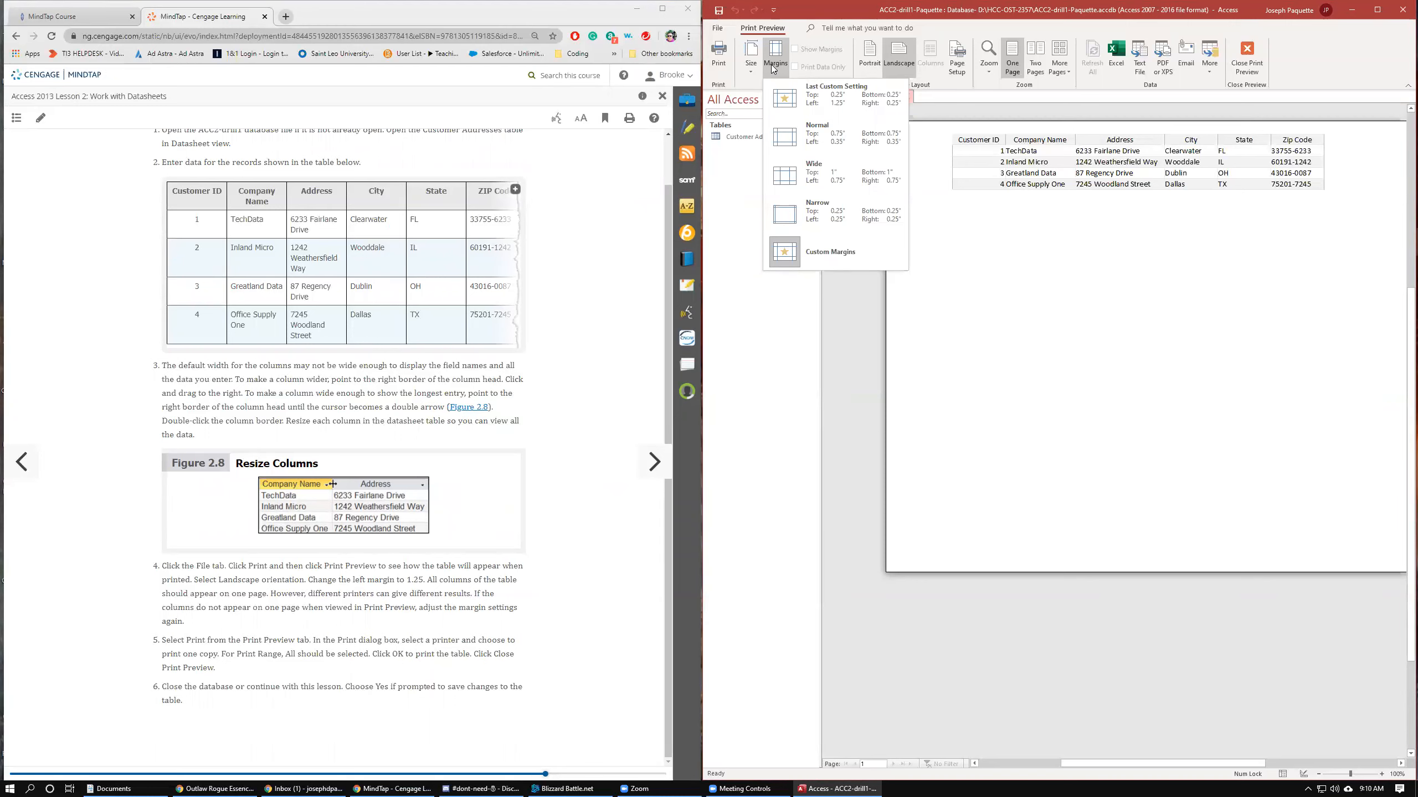
click(787, 142)
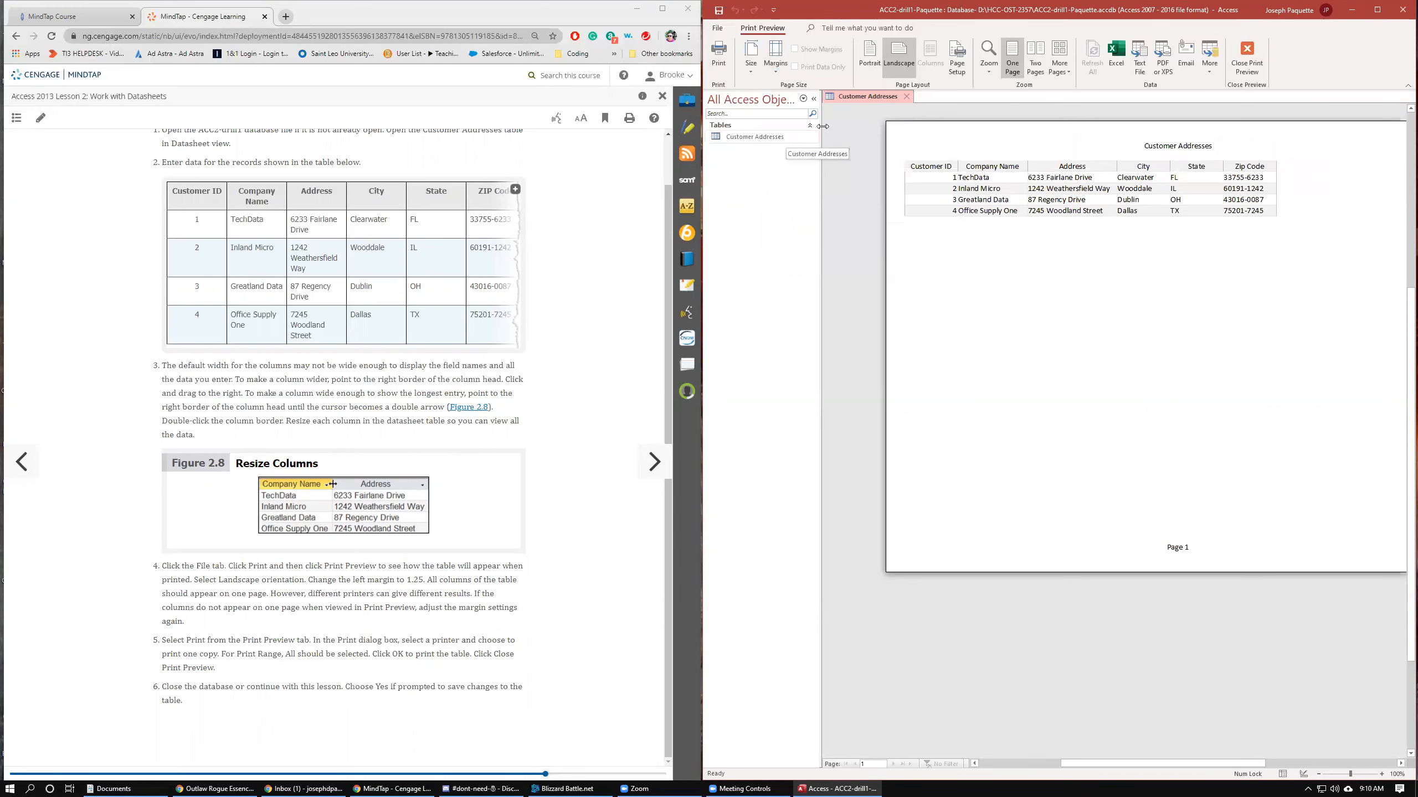
click(956, 57)
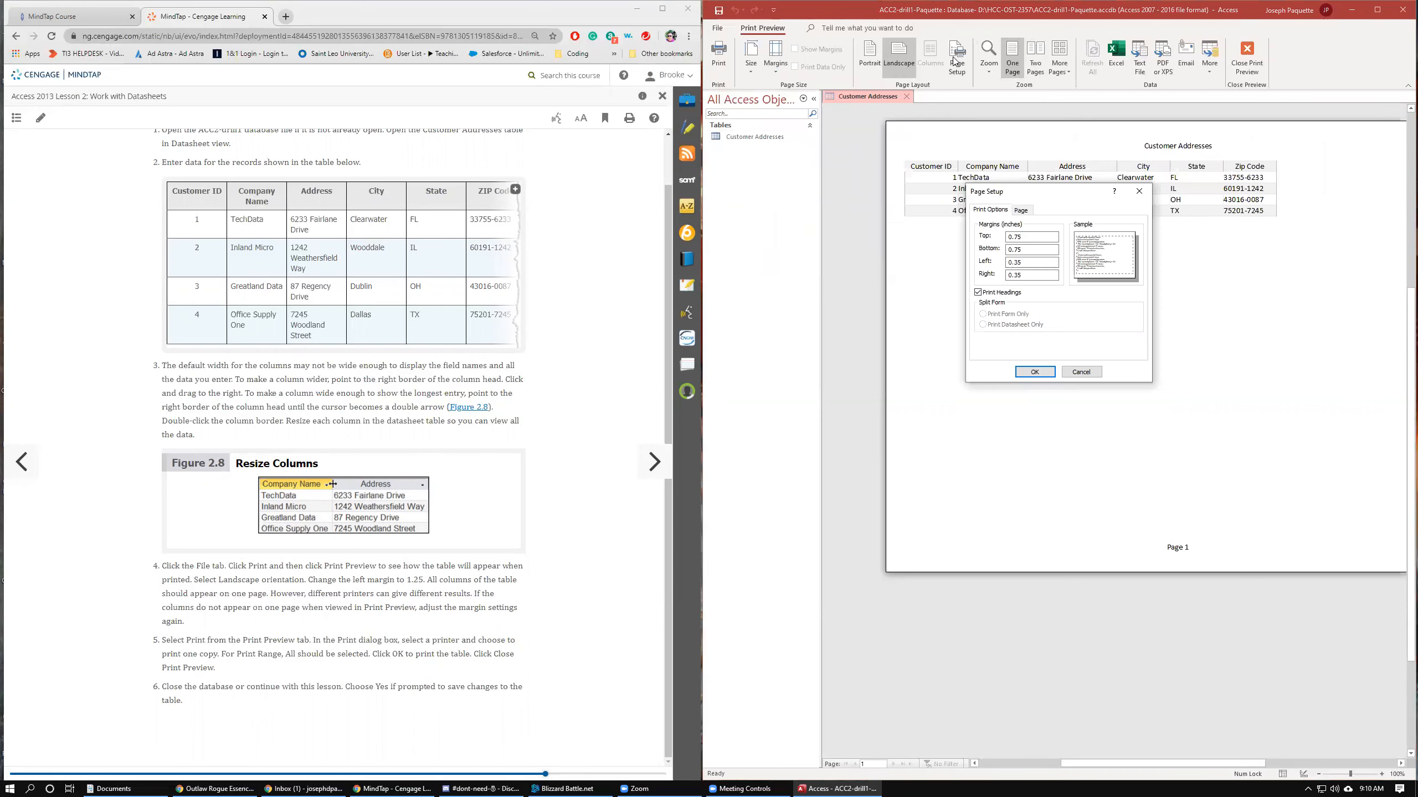
double_click(1025, 262)
text(1.25)
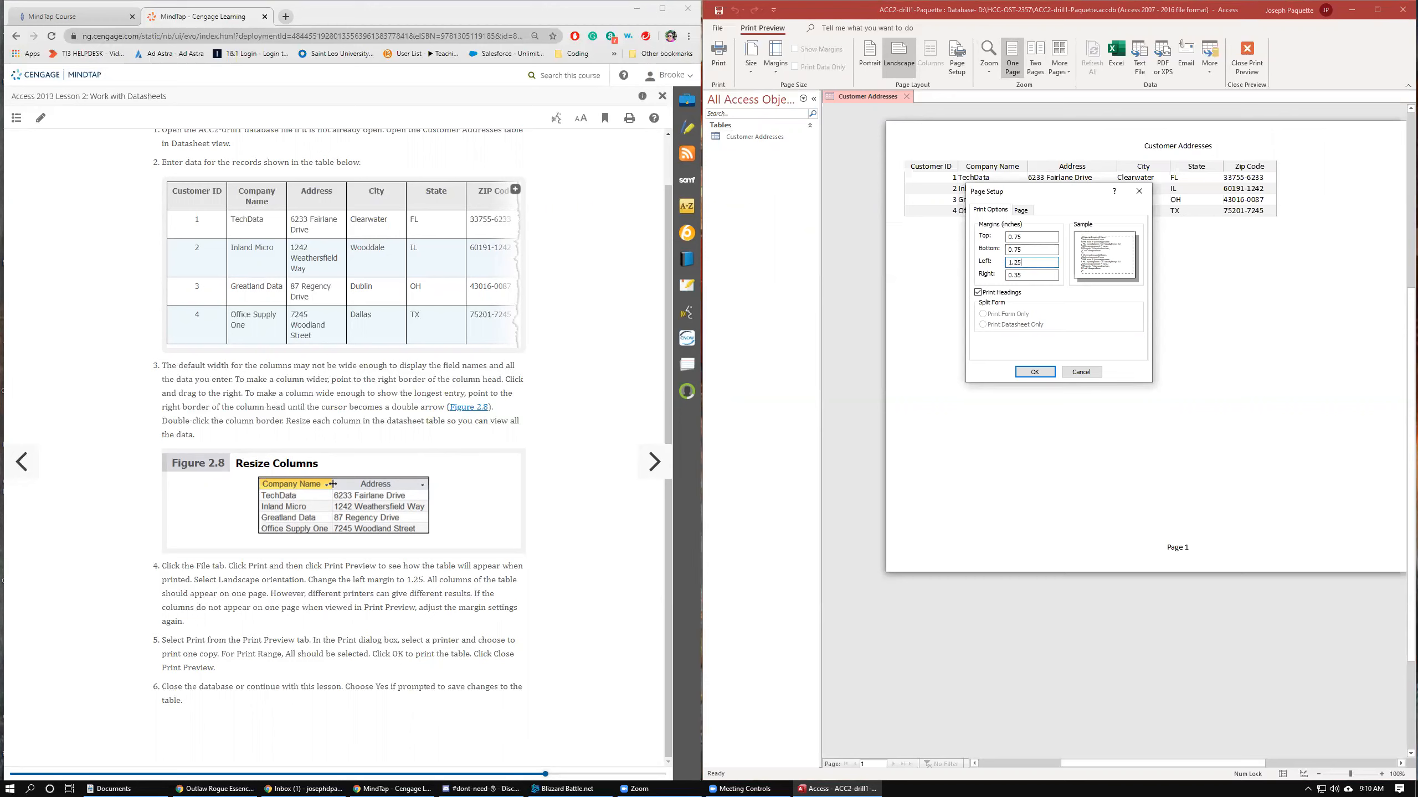
click(1034, 372)
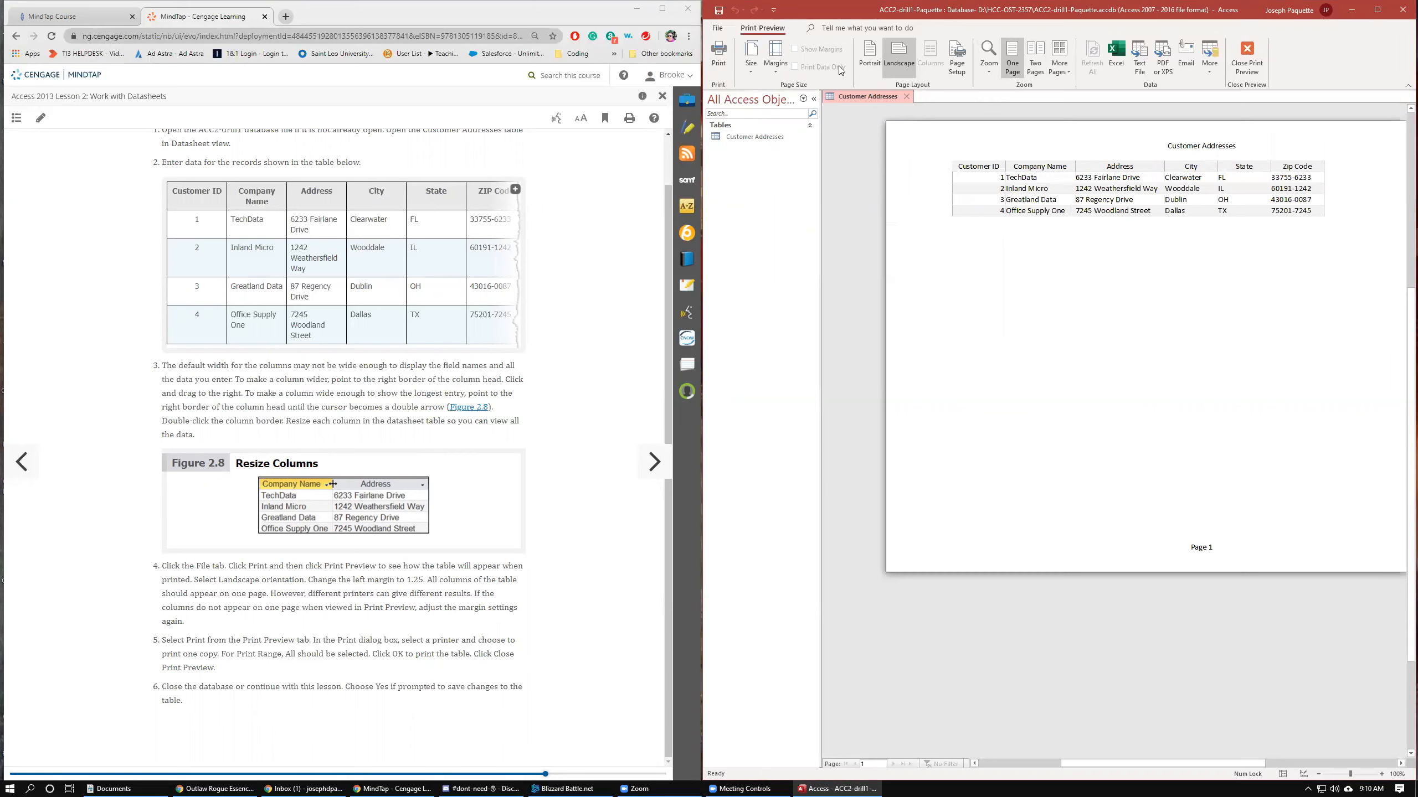
click(775, 78)
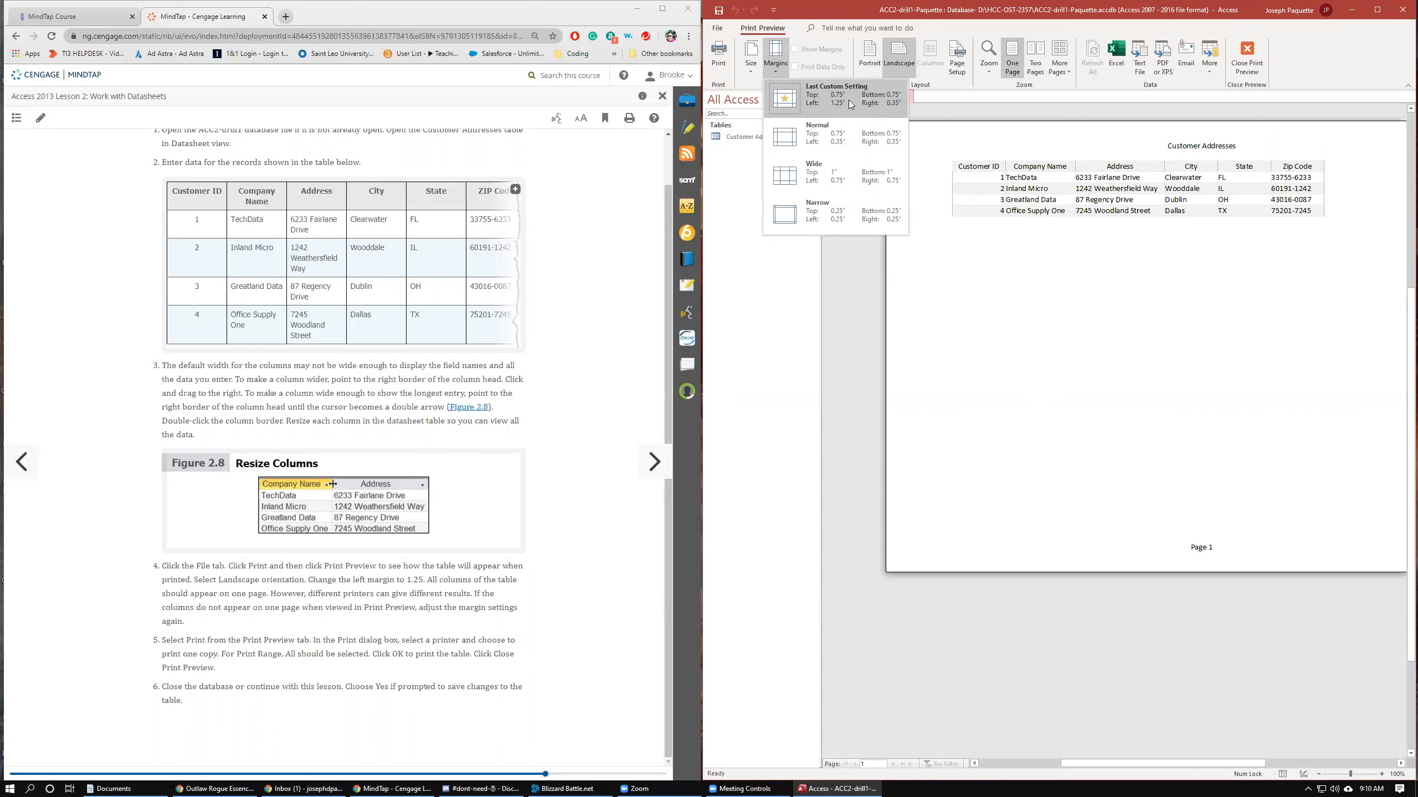
click(927, 342)
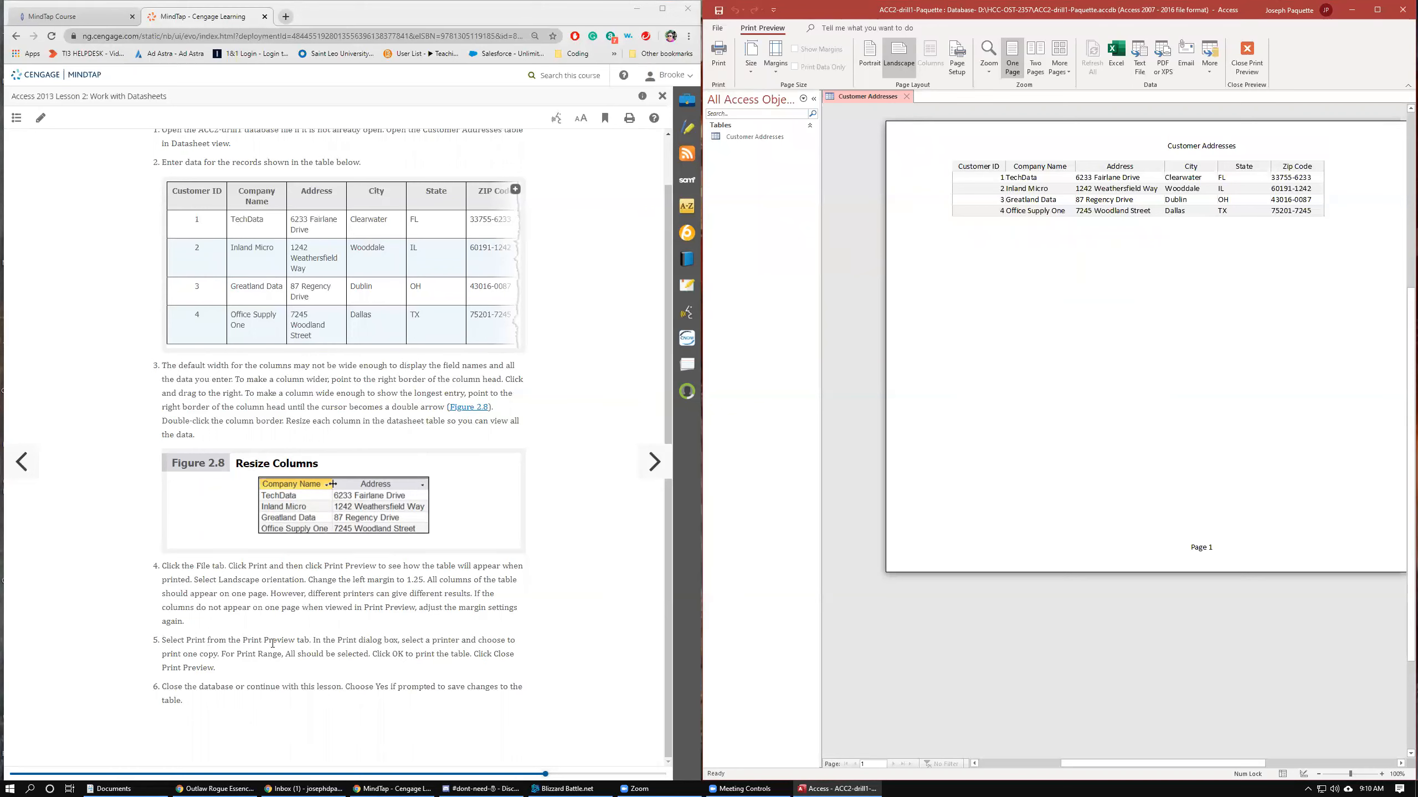
click(717, 52)
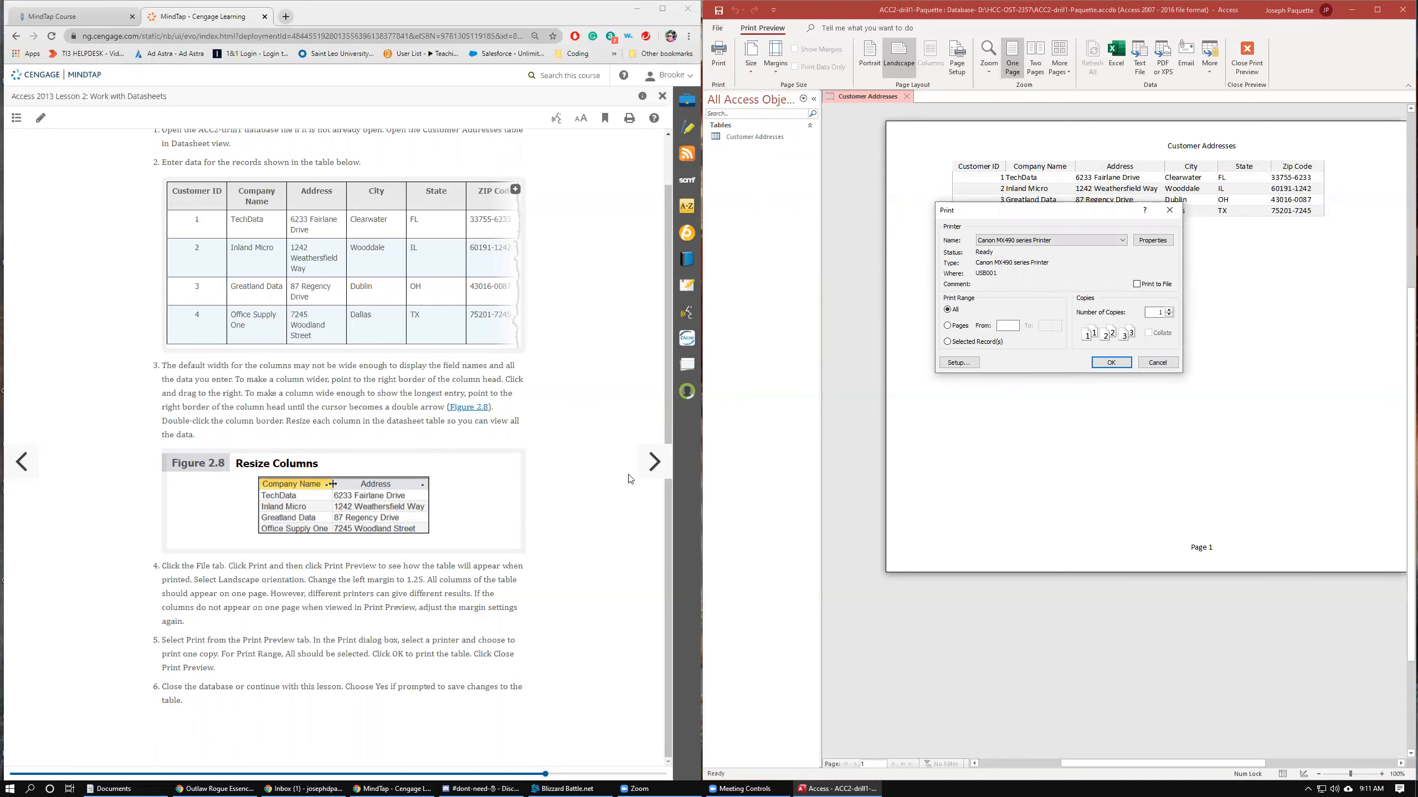
click(651, 467)
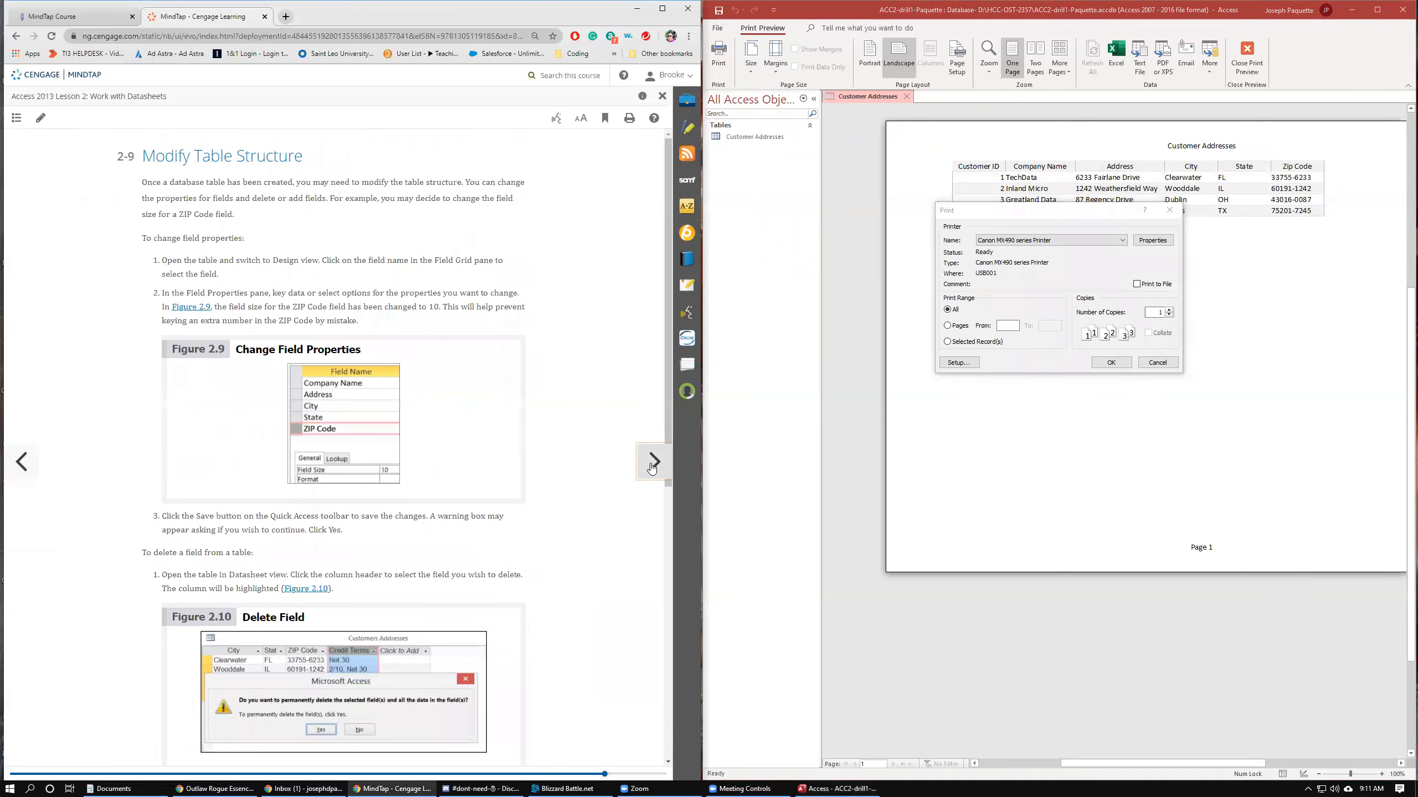
click(1170, 364)
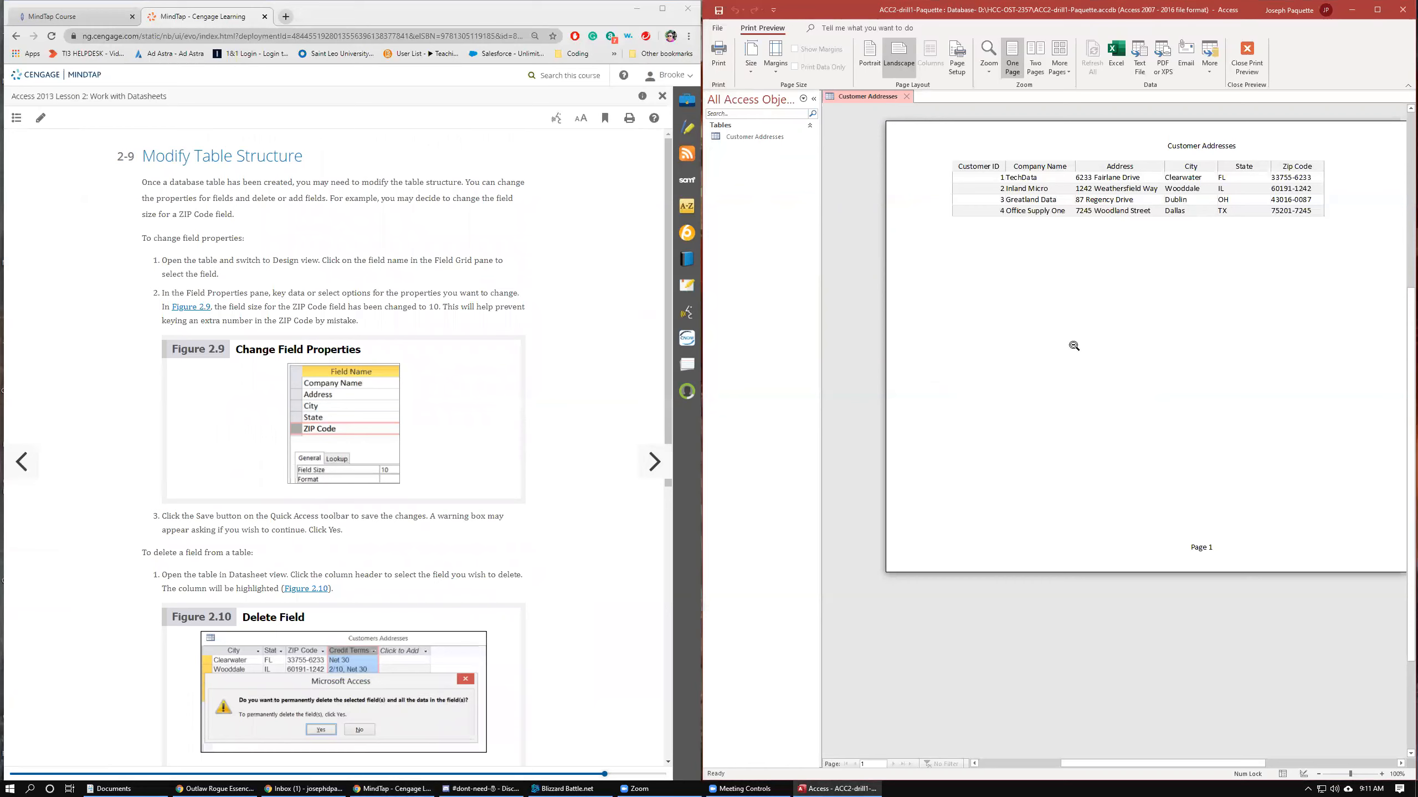
drag(1097, 764, 1119, 759)
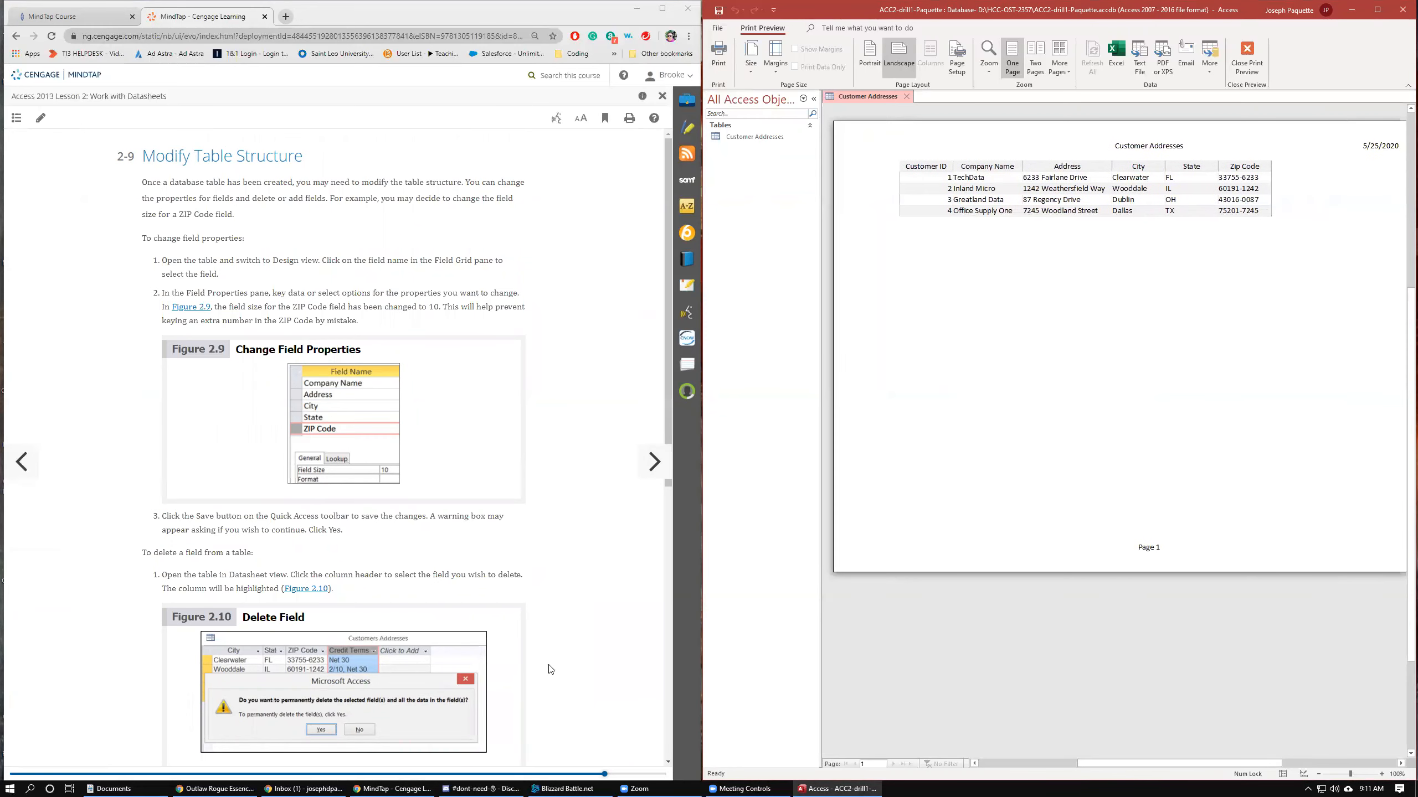
click(22, 463)
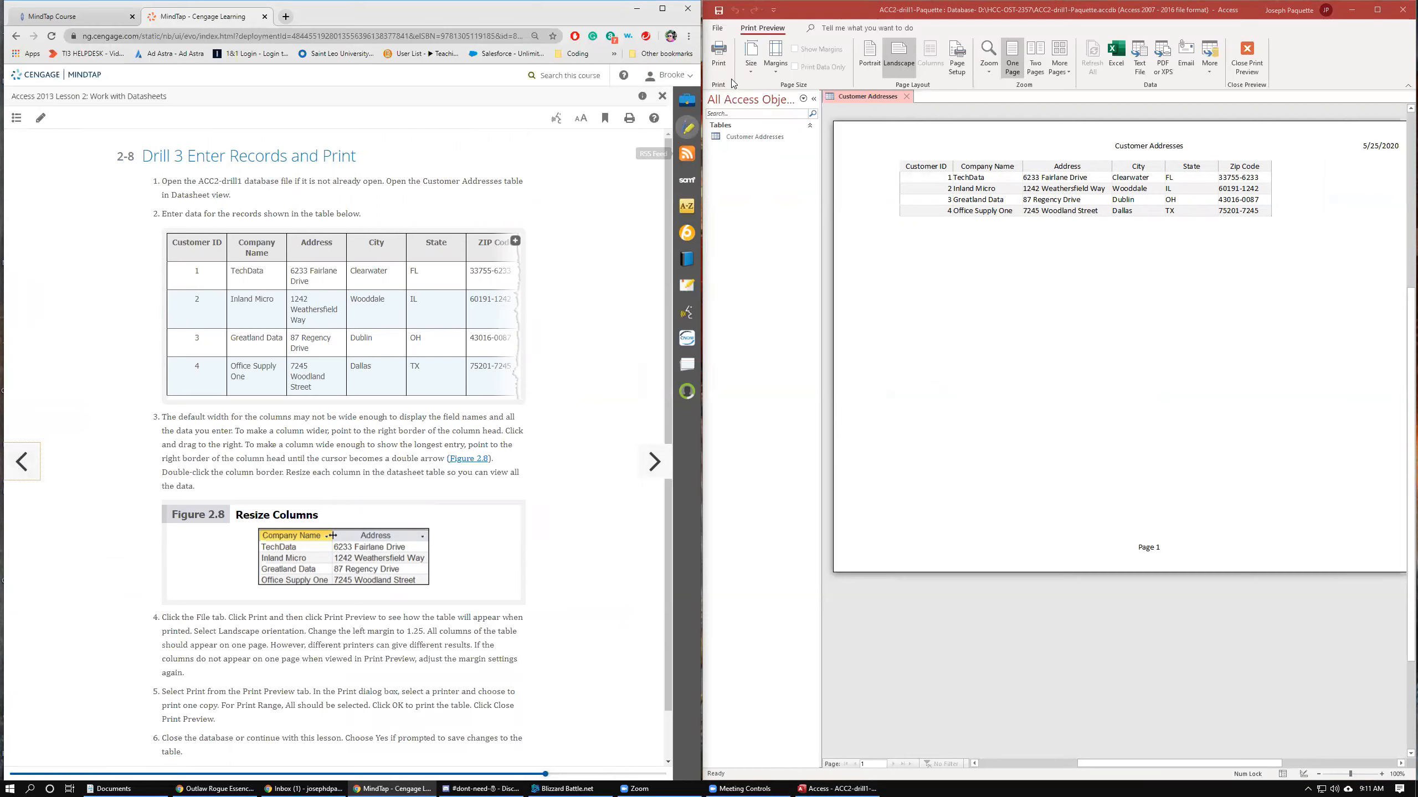
- Print one copy of the Customer Addresses table on the Canon MX490 series printer and close Print Preview
click(725, 52)
click(724, 52)
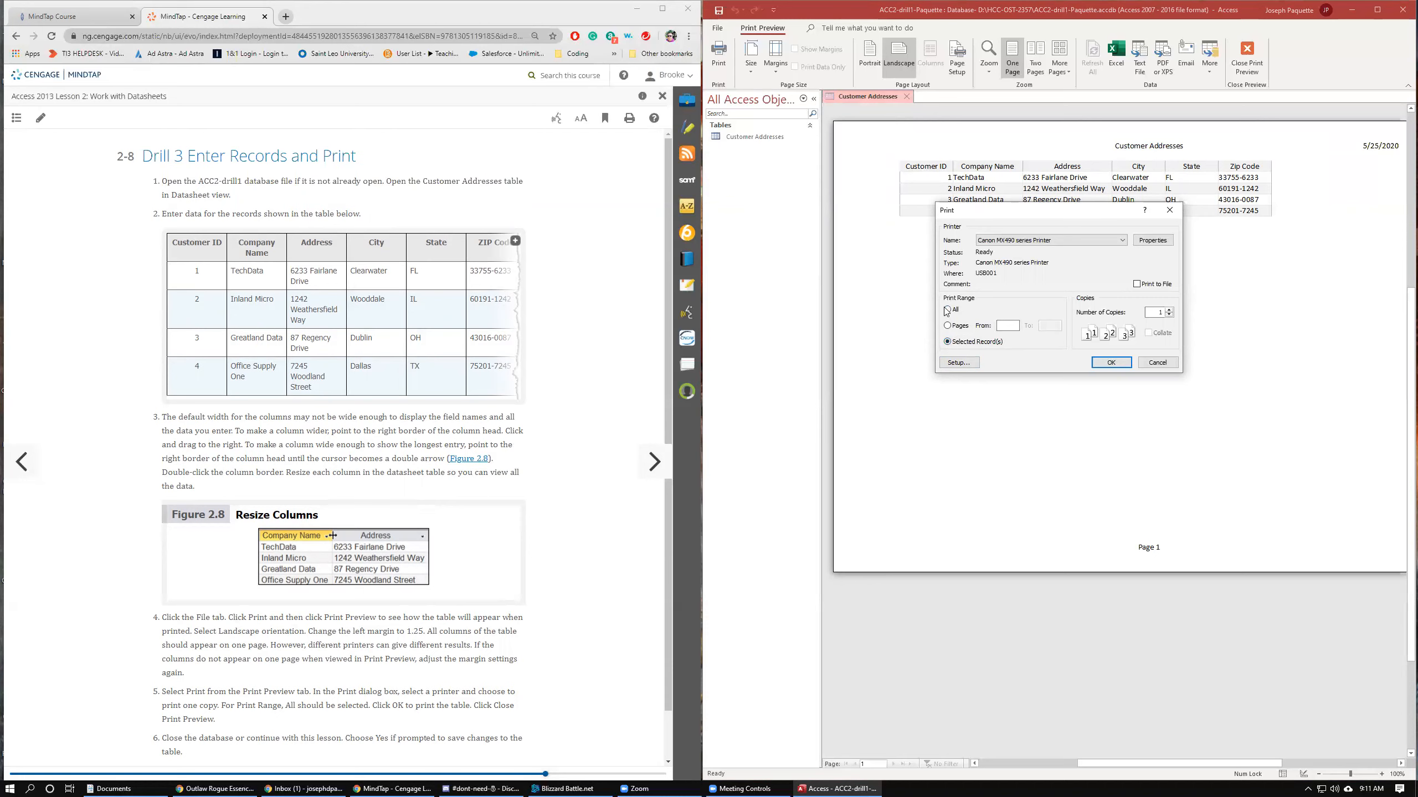
click(1111, 363)
scroll(339, 659, down, 1)
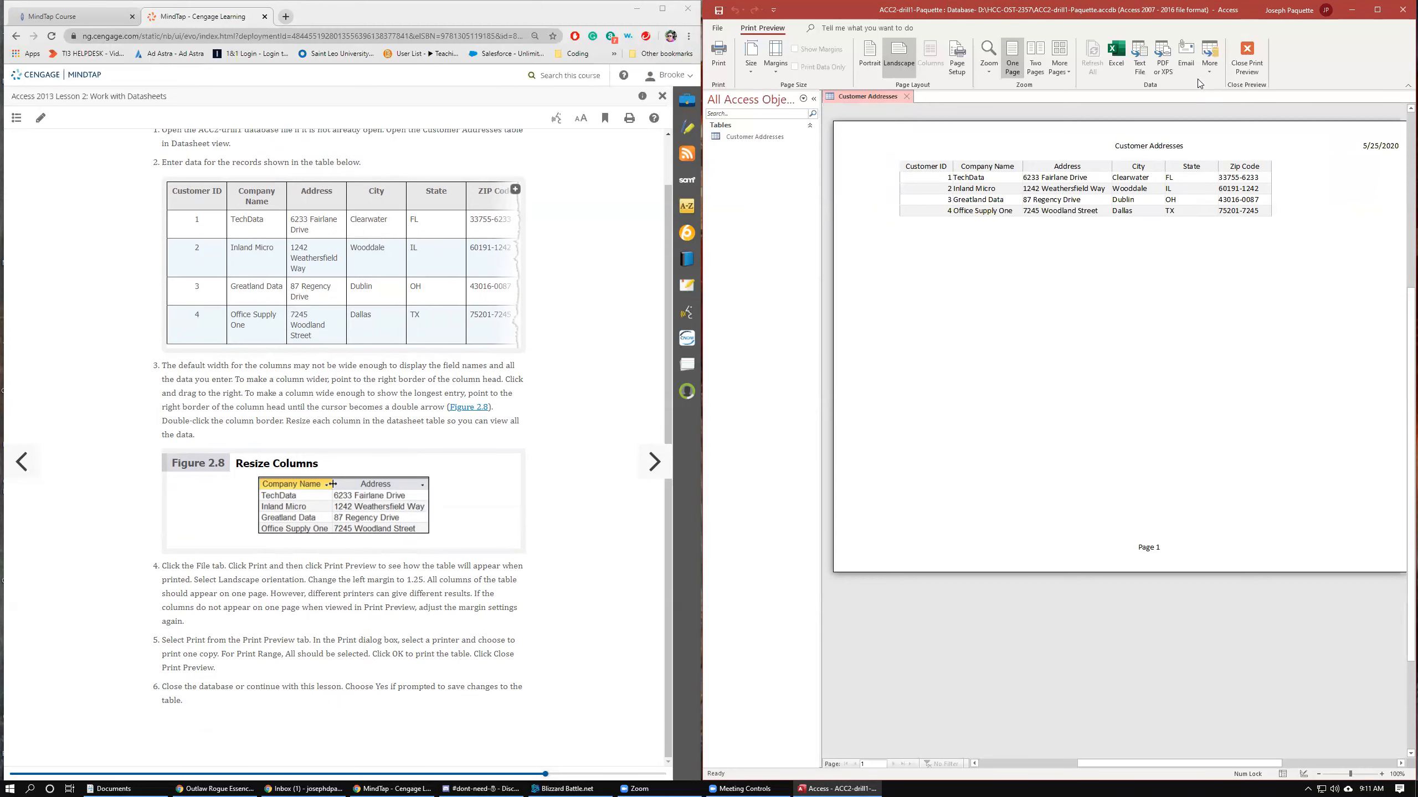
click(1247, 55)
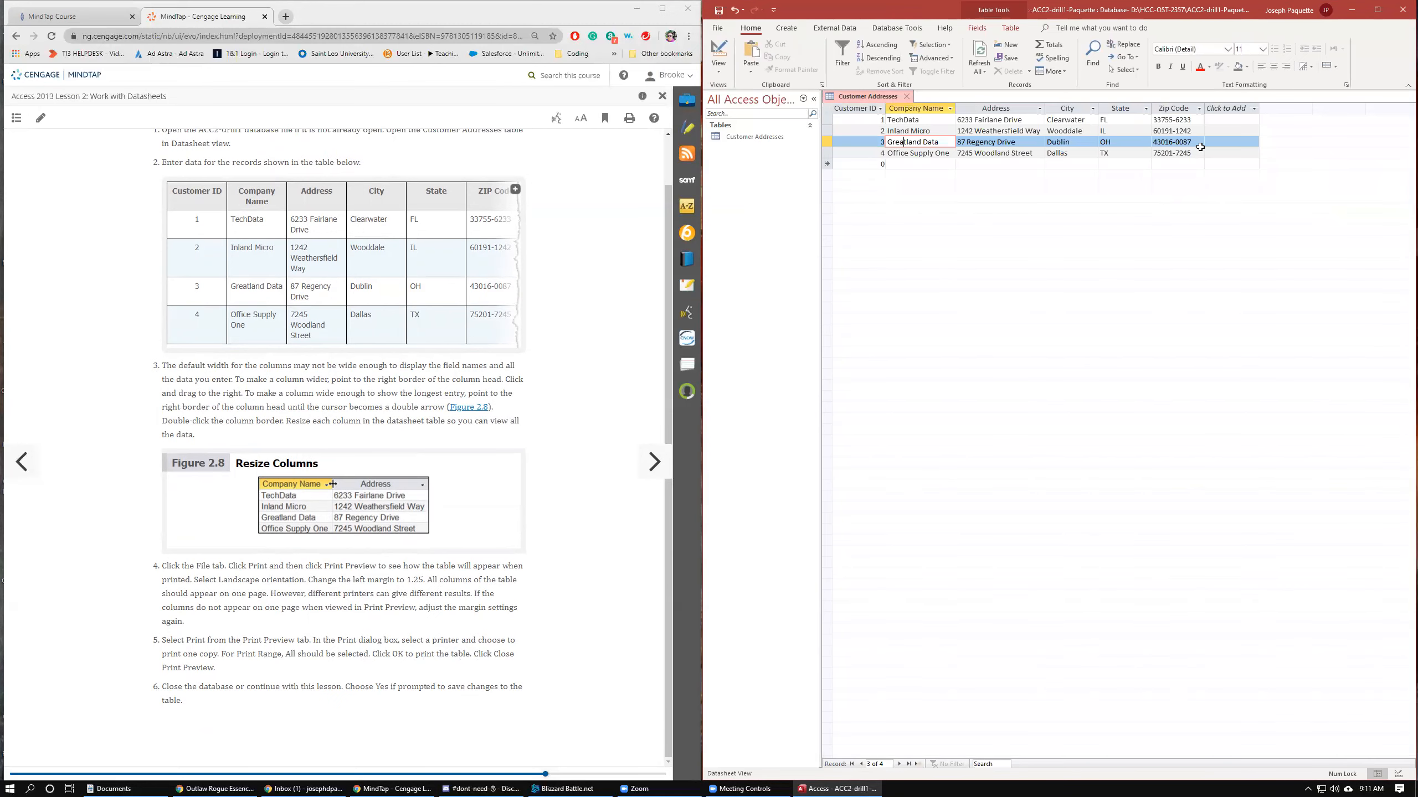
- Close the database, saving the layout changes to the Customer Addresses table
click(719, 25)
click(736, 220)
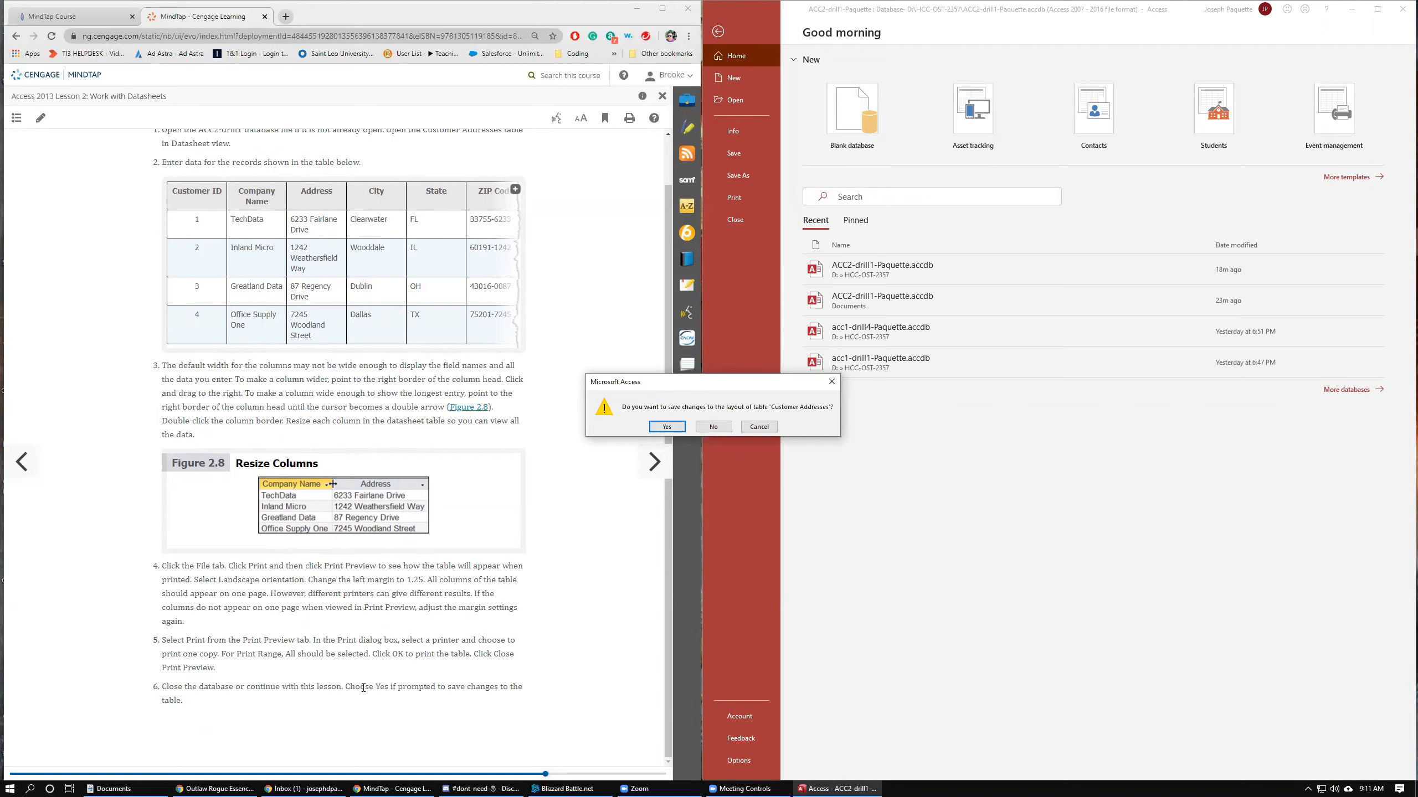
click(665, 426)
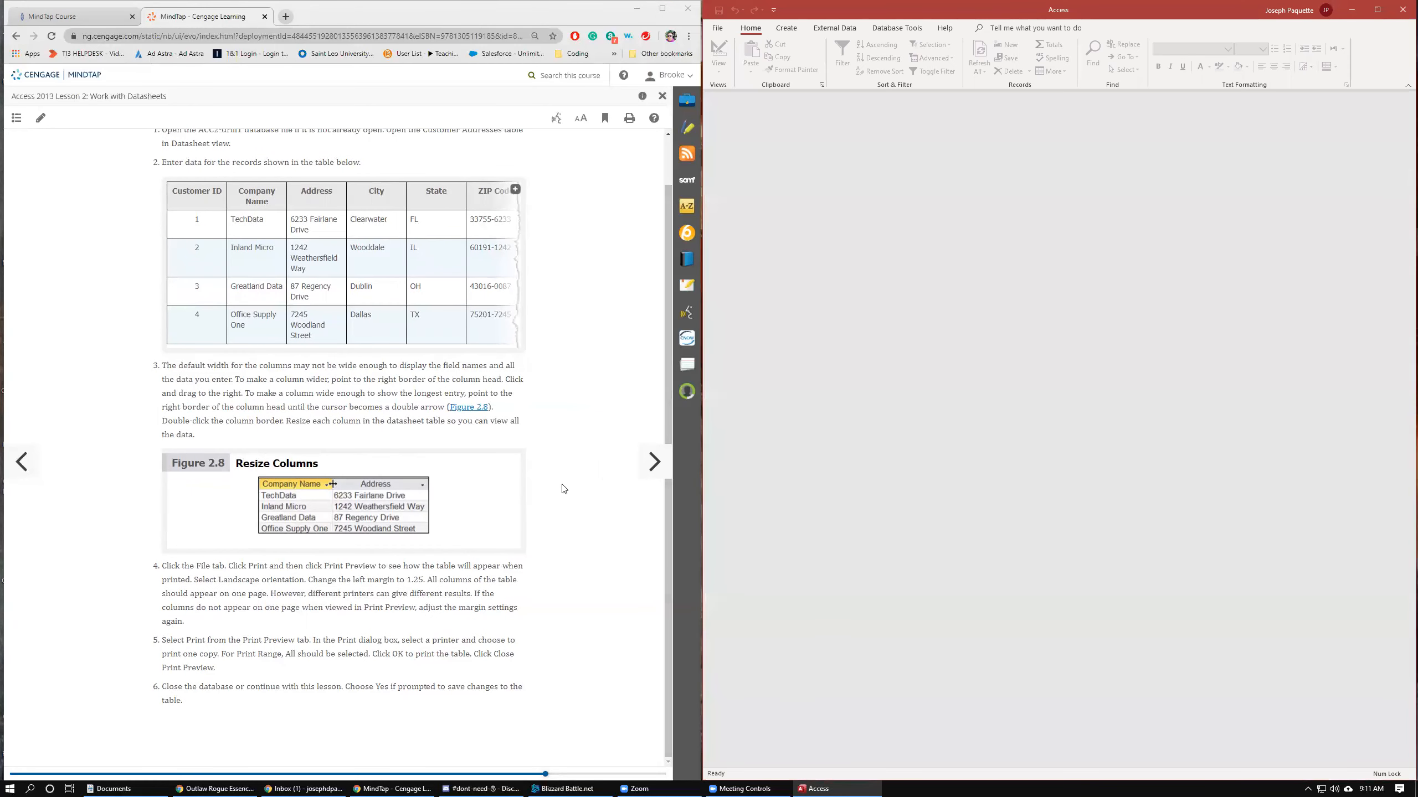
- Switch to the MindTap lesson, skim section 2-9 Modify Table Structure, and continue to Drill 4 Change Properties and Fields
click(655, 461)
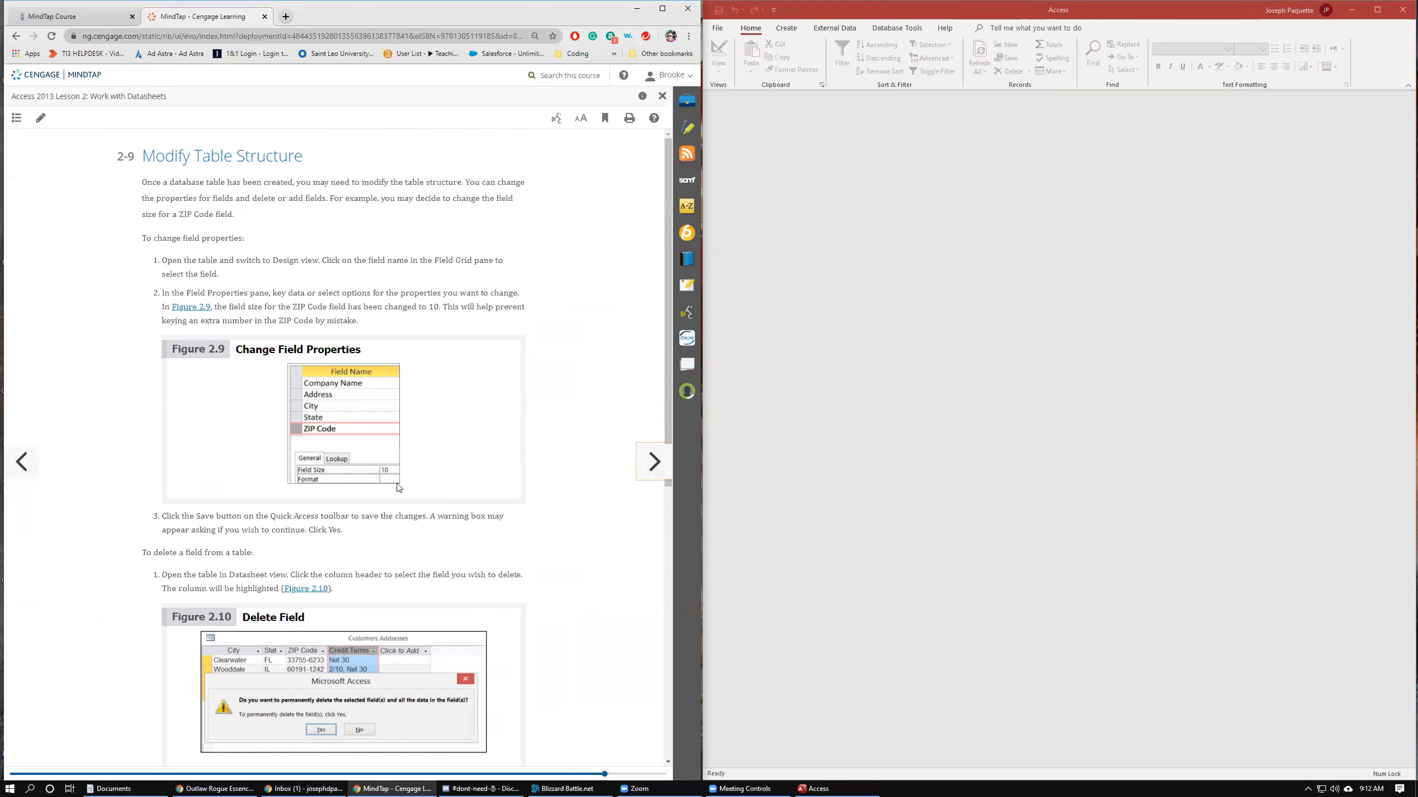
scroll(327, 508, down, 8)
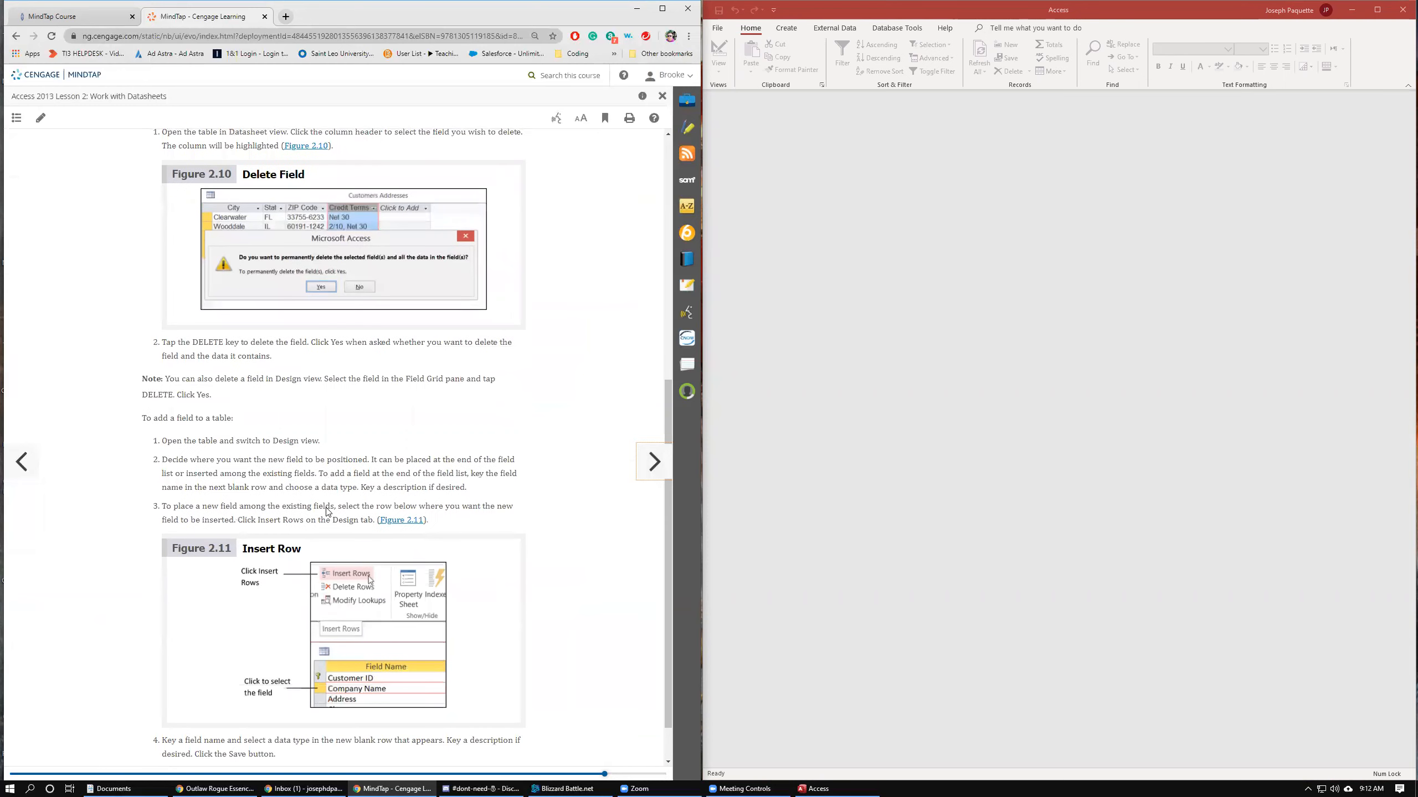
scroll(328, 513, down, 1)
scroll(307, 622, up, 9)
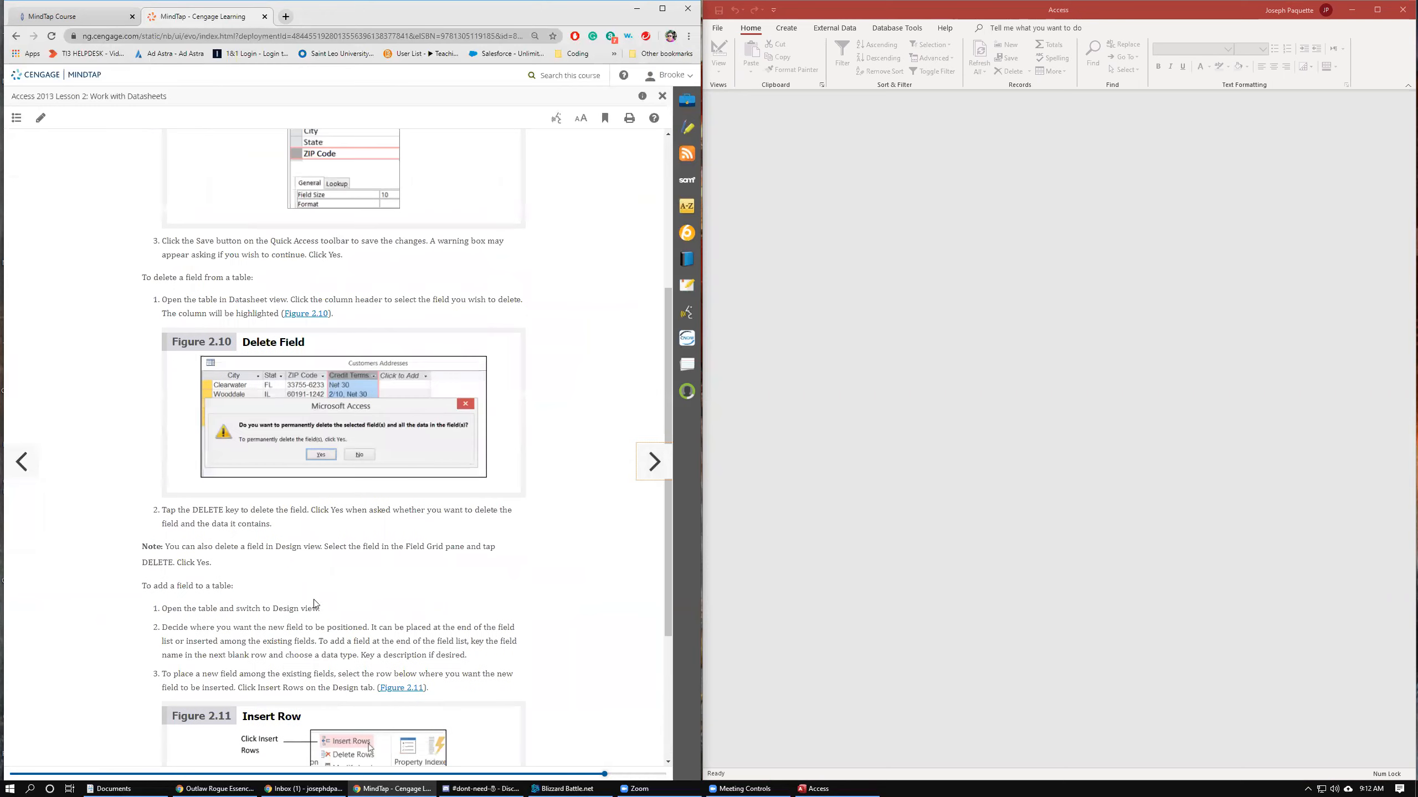
click(650, 461)
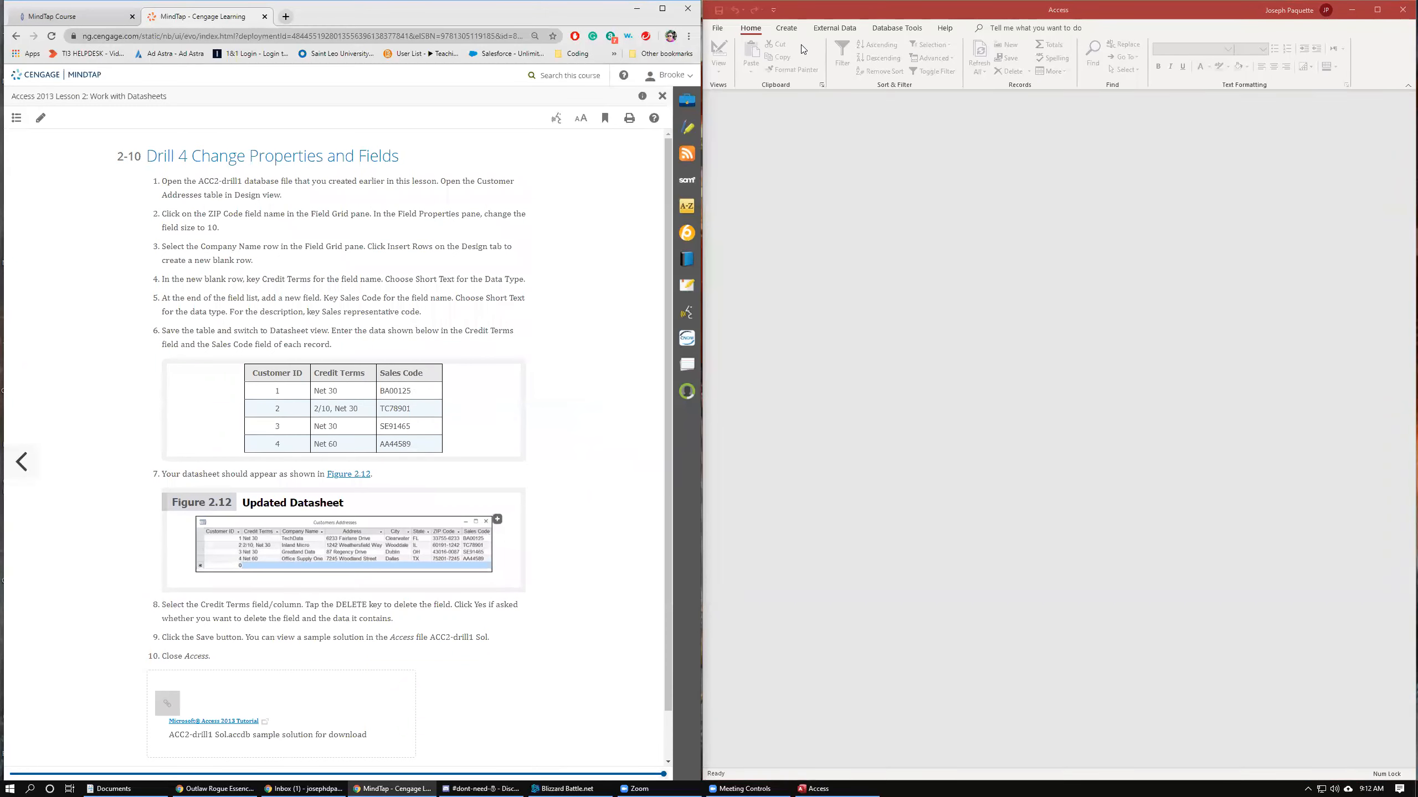
- Switch to Access, reopen the recent ACC2-drill1 database from the HCC-OST-2357 folder, and enable its content
click(717, 29)
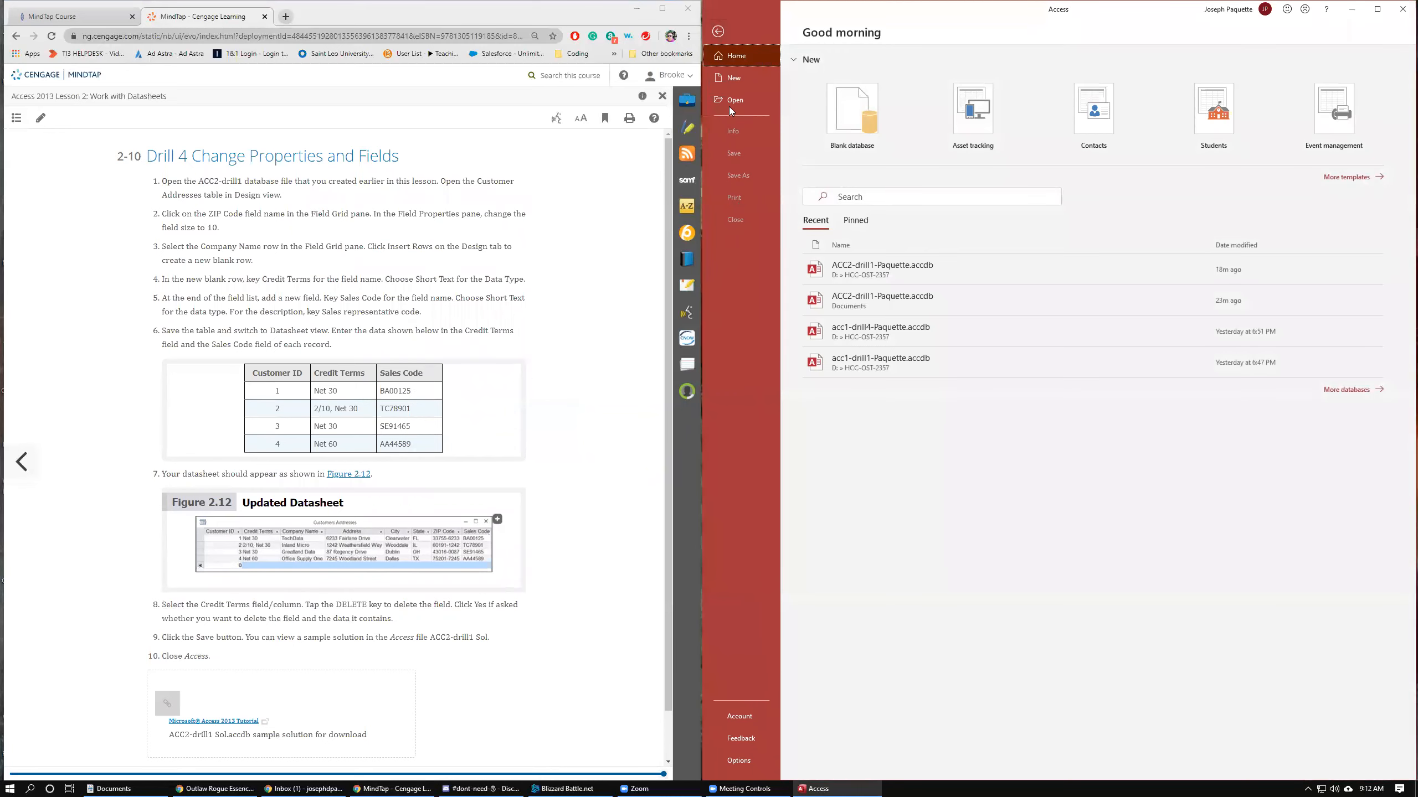
click(876, 272)
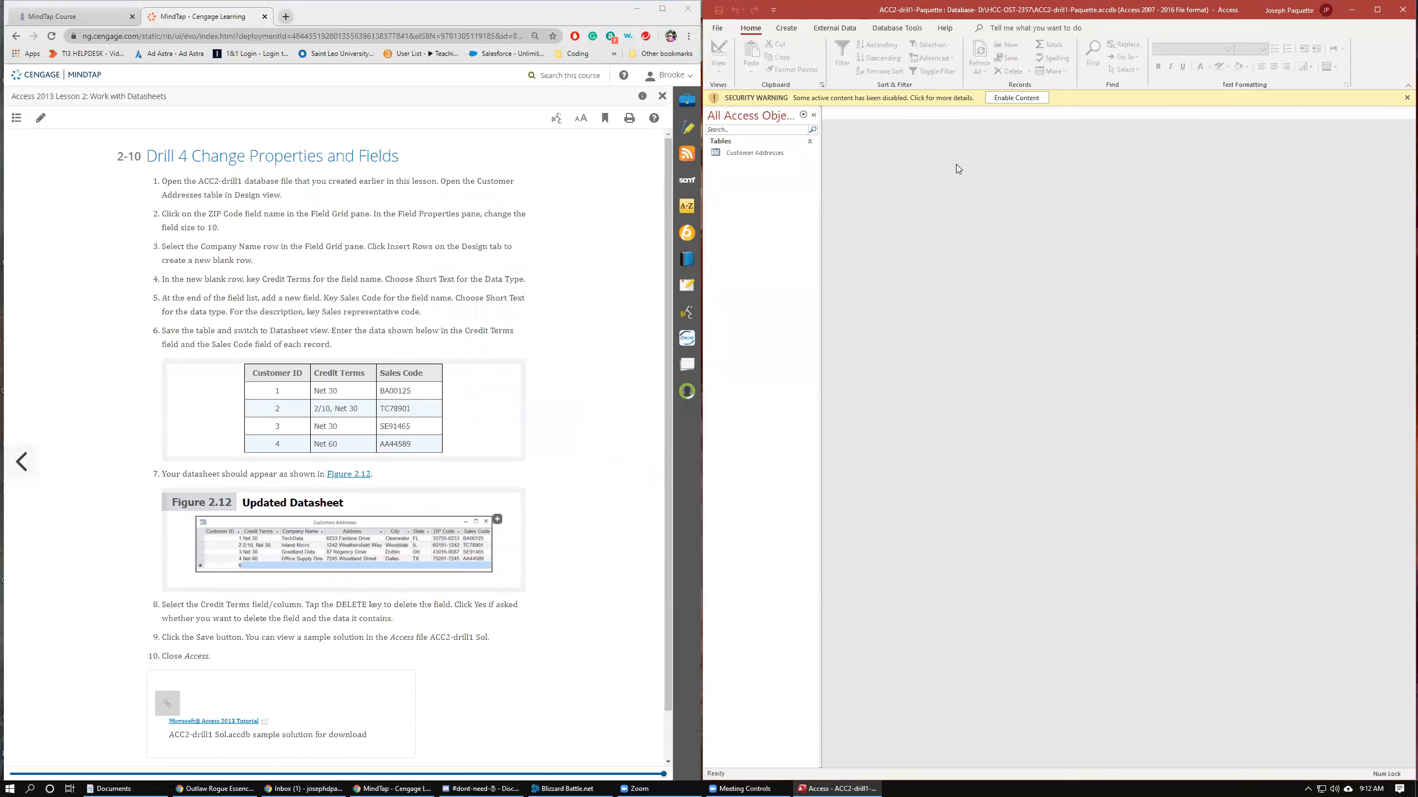
click(1016, 98)
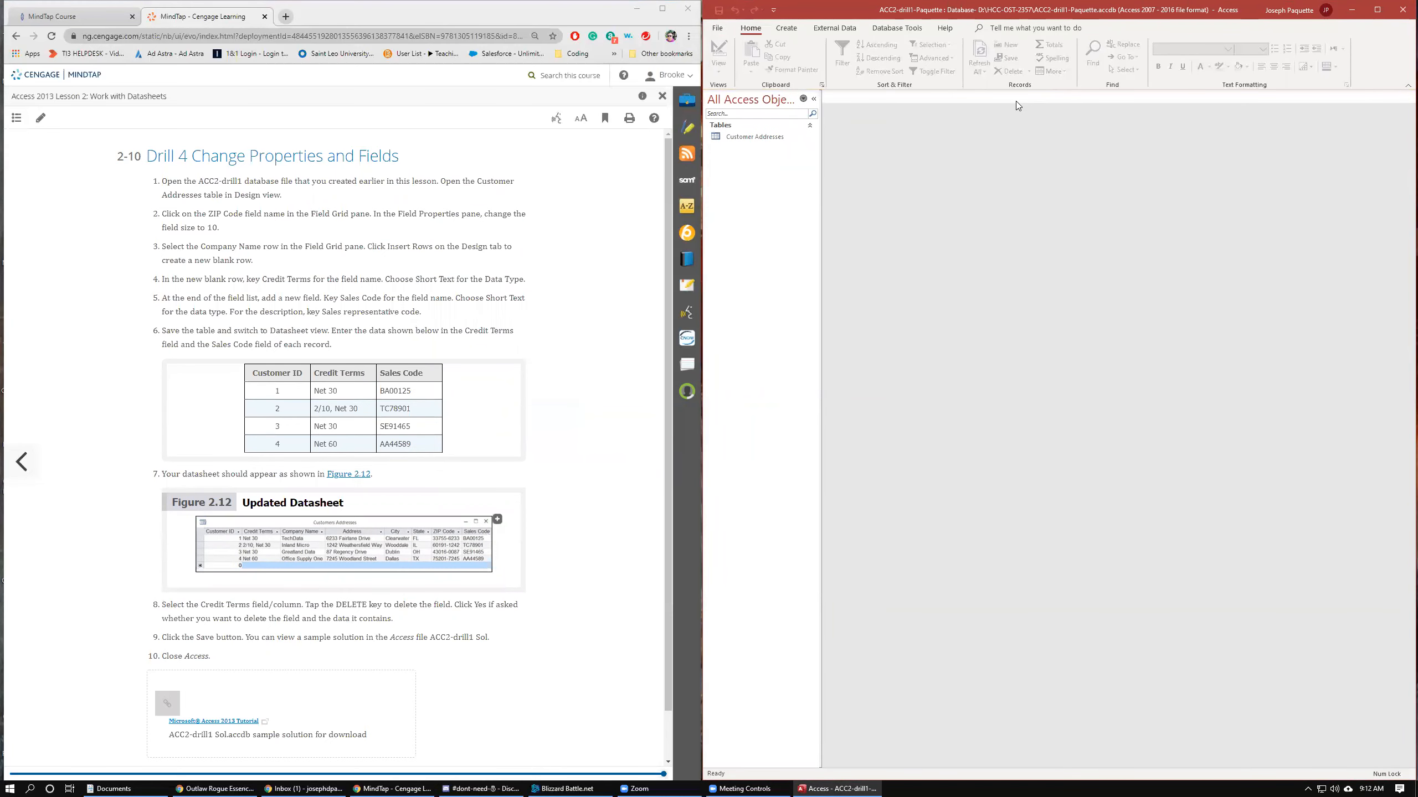
- Open the Customer Addresses table in Design view and select the Zip Code field
double_click(753, 135)
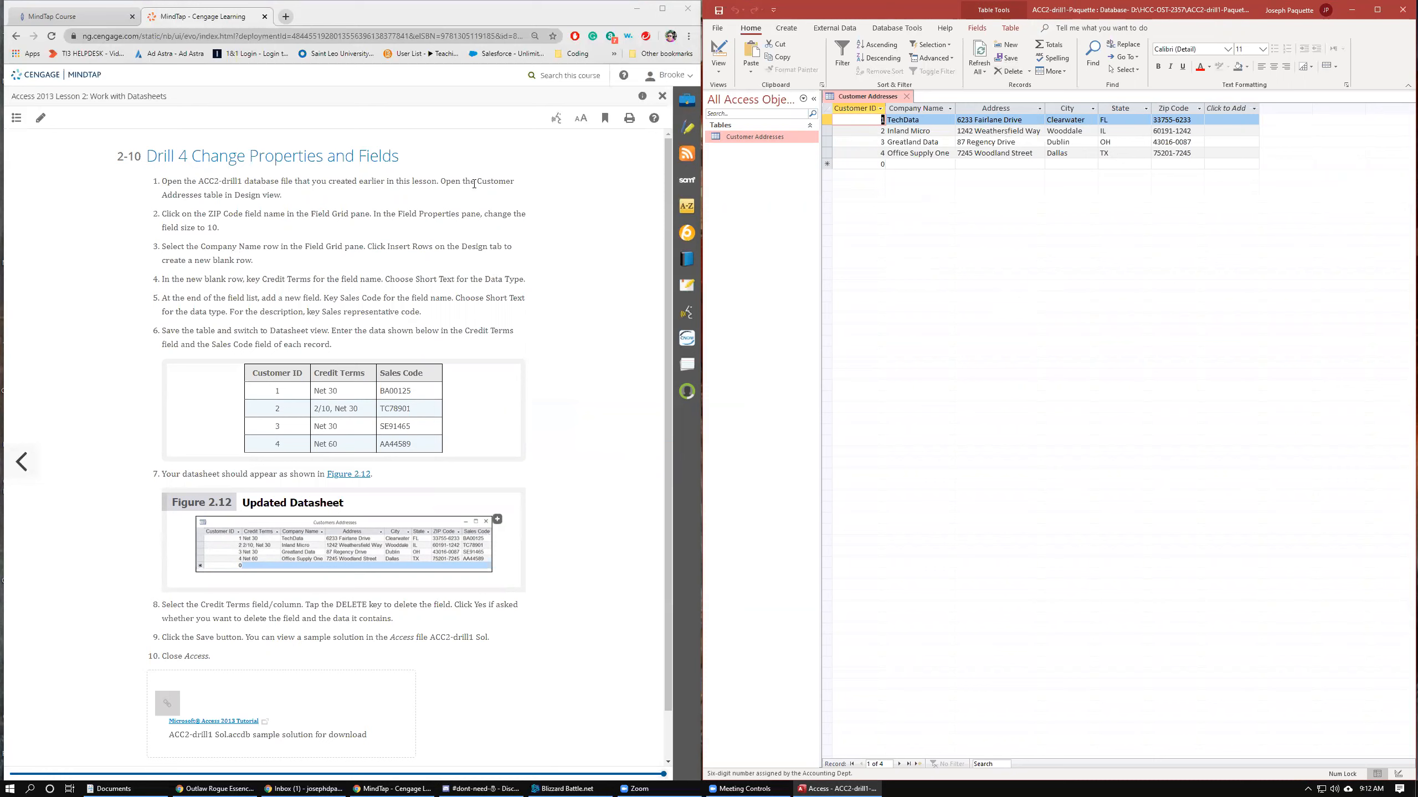
click(718, 51)
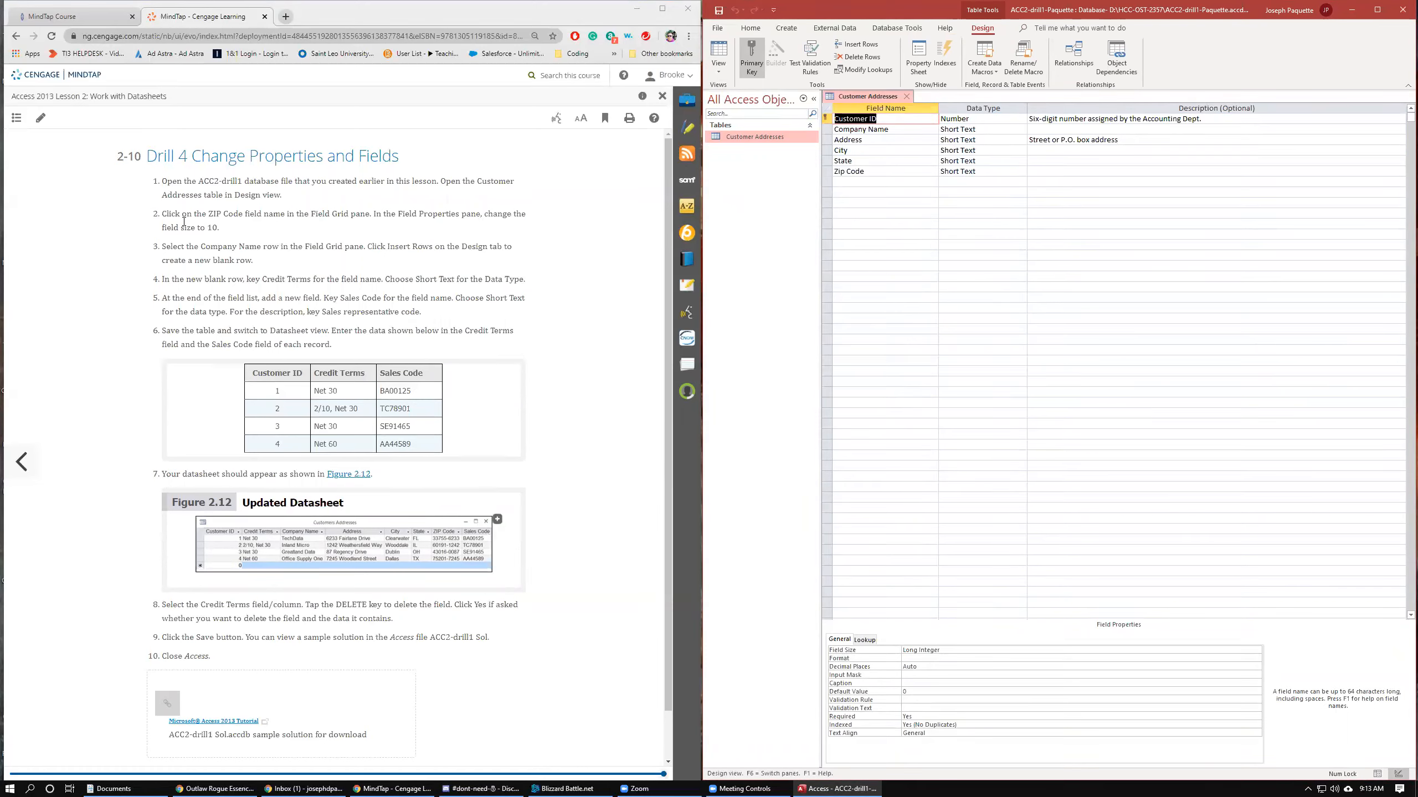
click(877, 172)
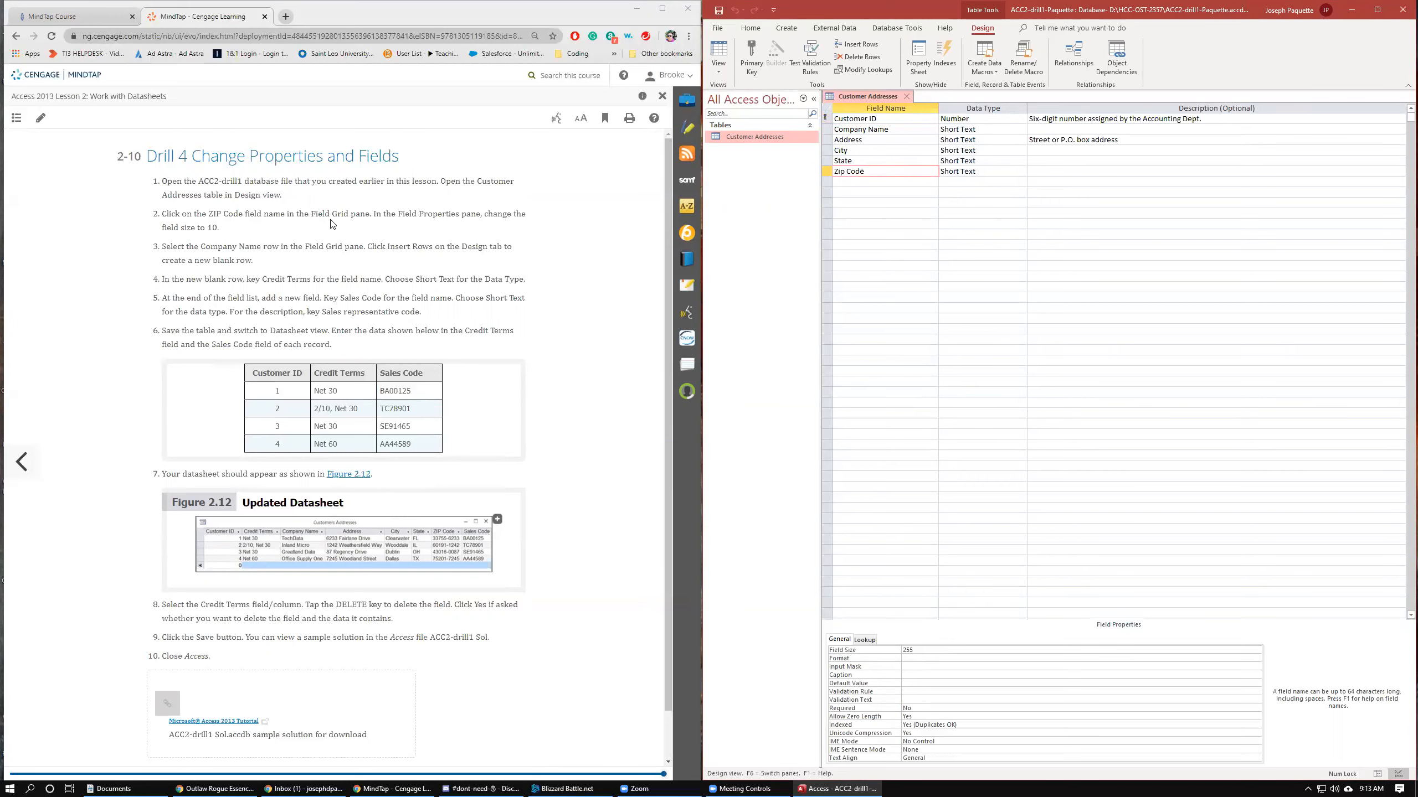